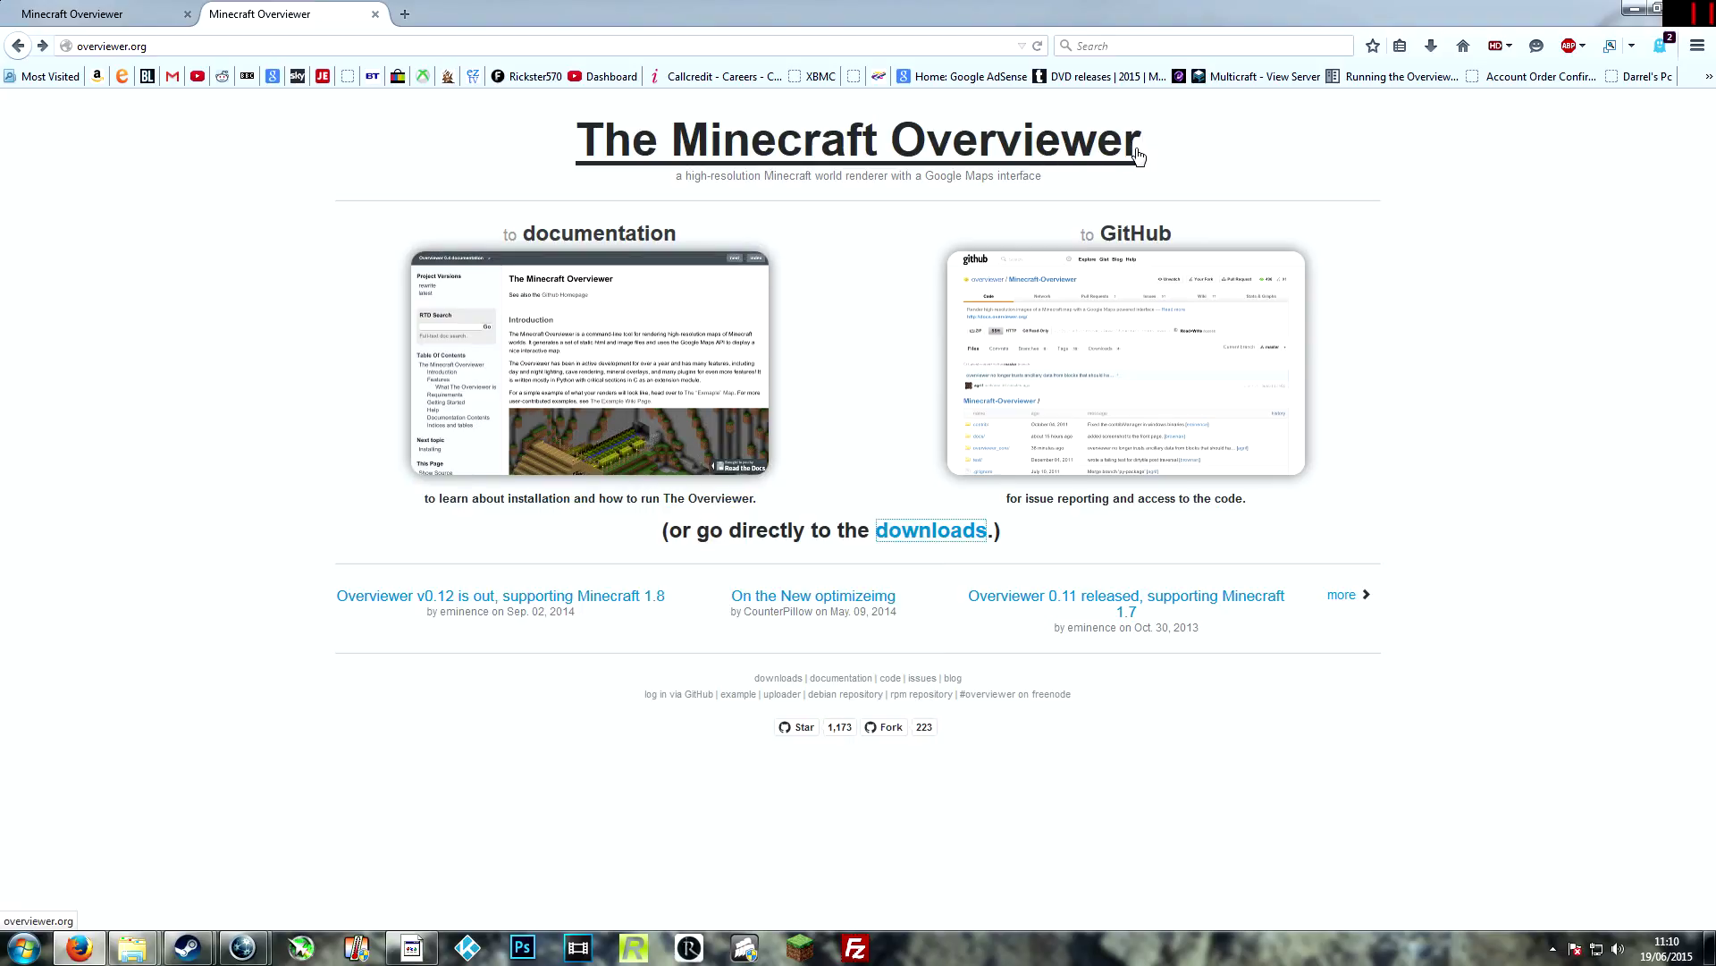
Reload overviewer.org, open its 0.12.70 downloads page, and bring up the Minecraft Overviewer folder.
click(771, 122)
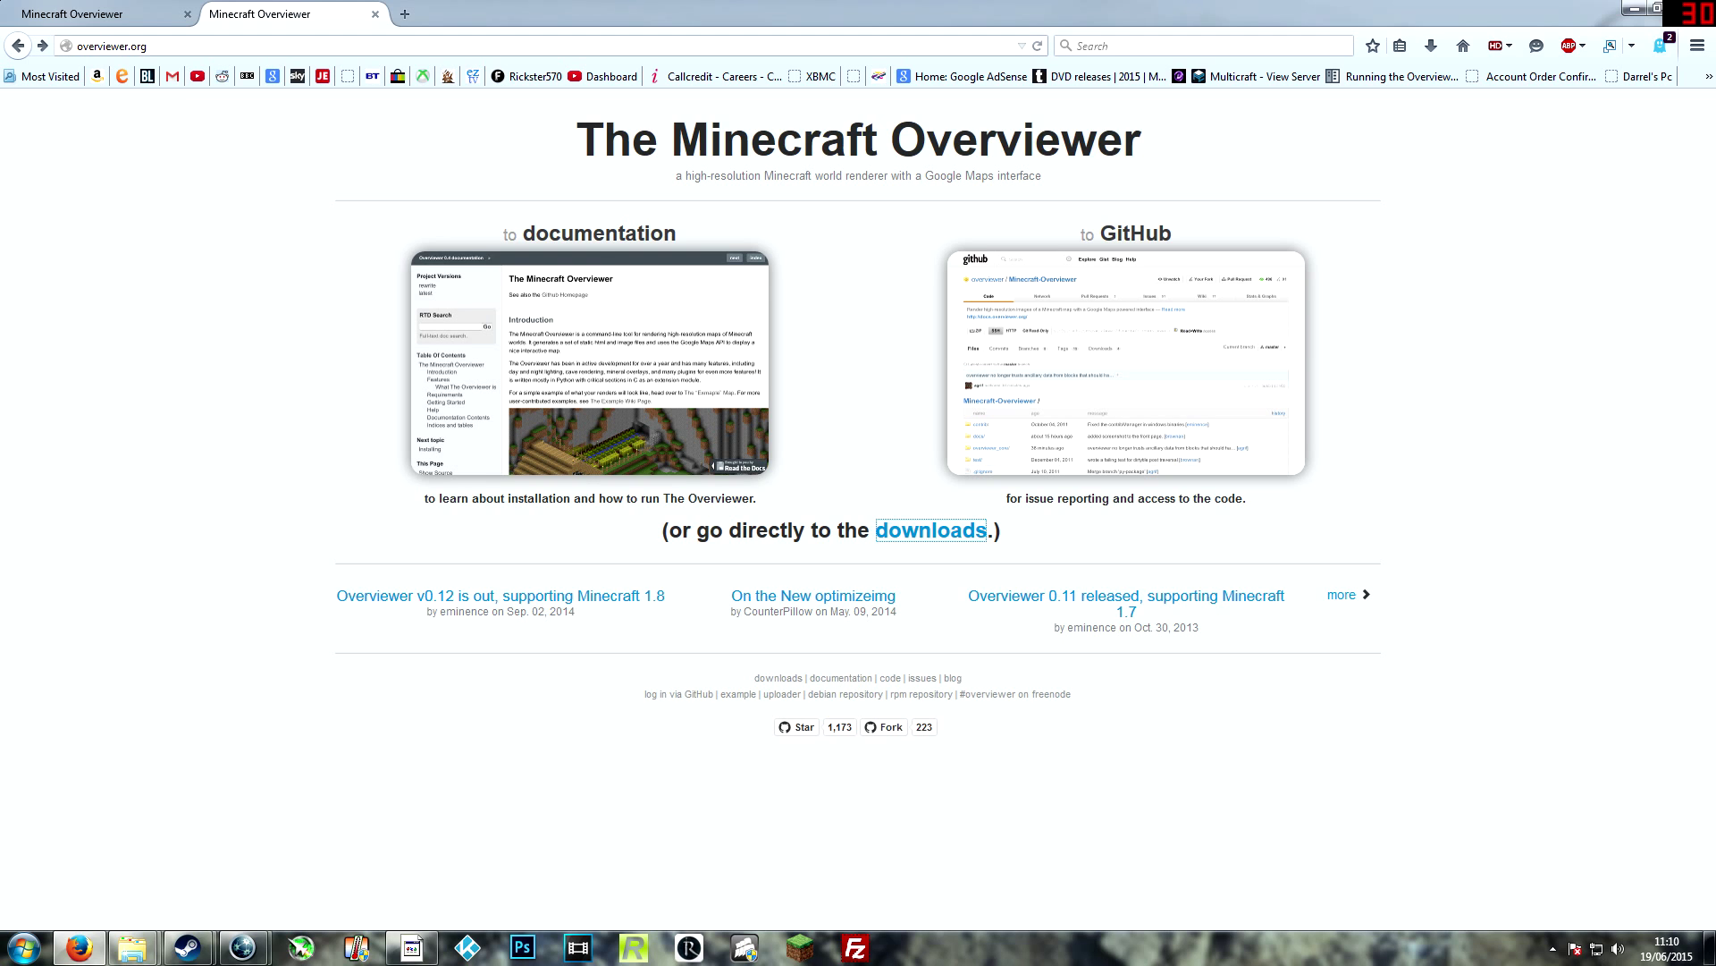
click(923, 532)
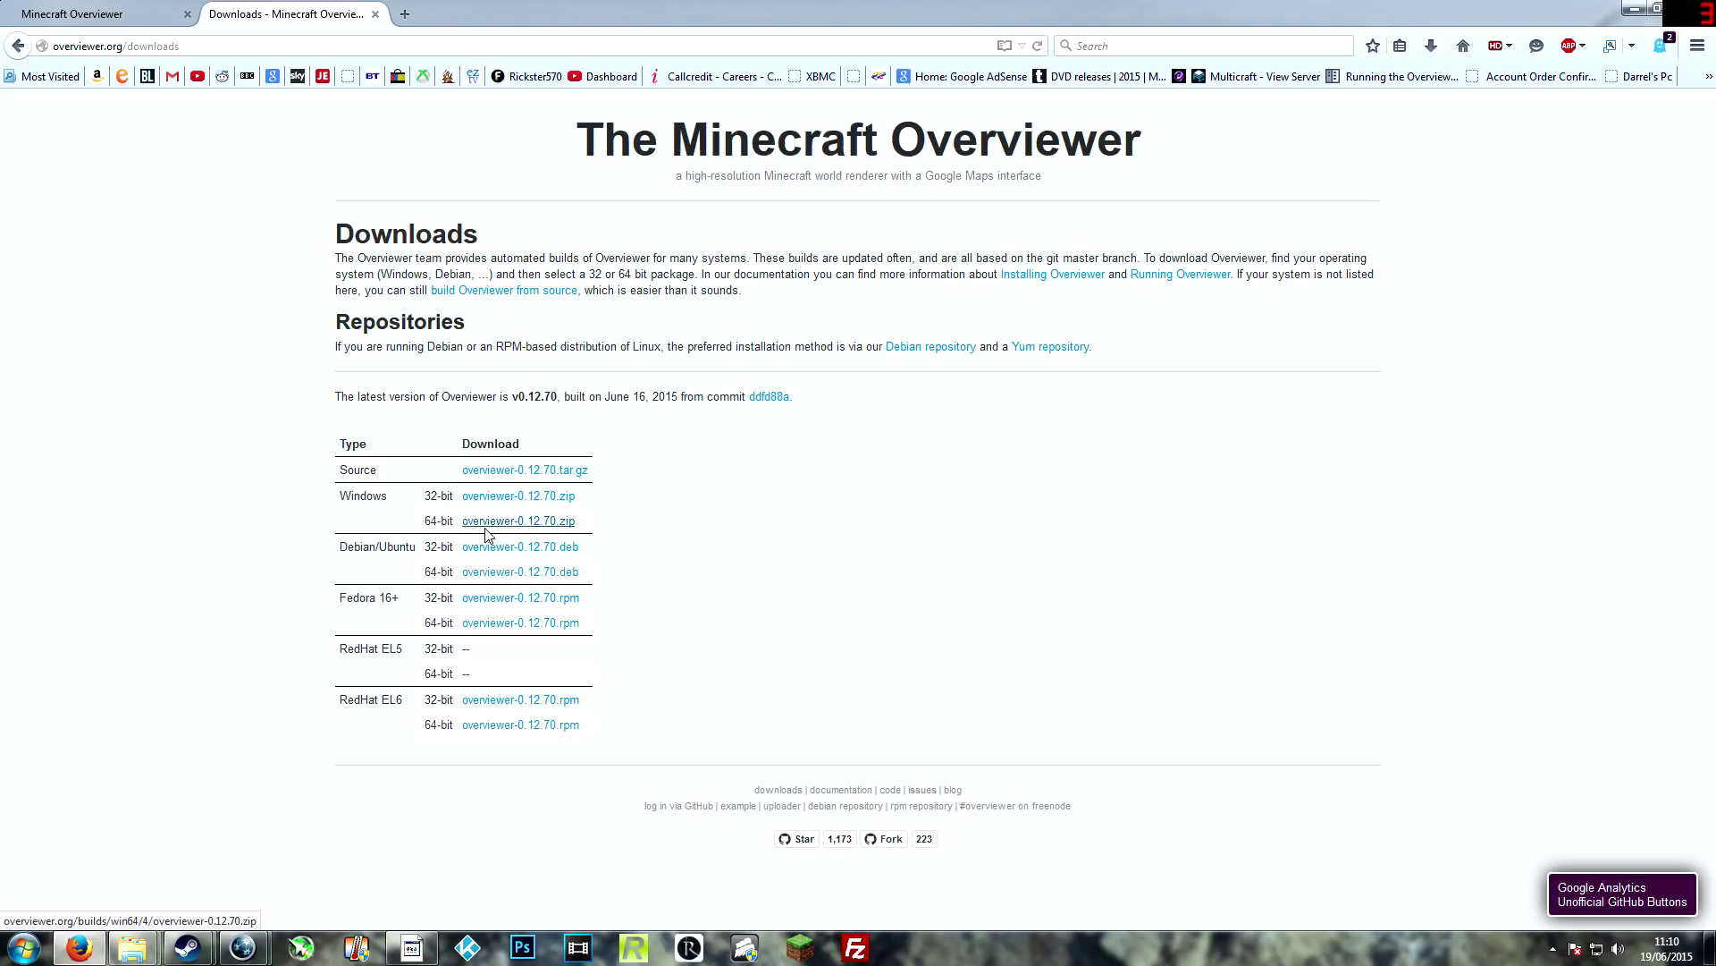
mouse_move(133, 948)
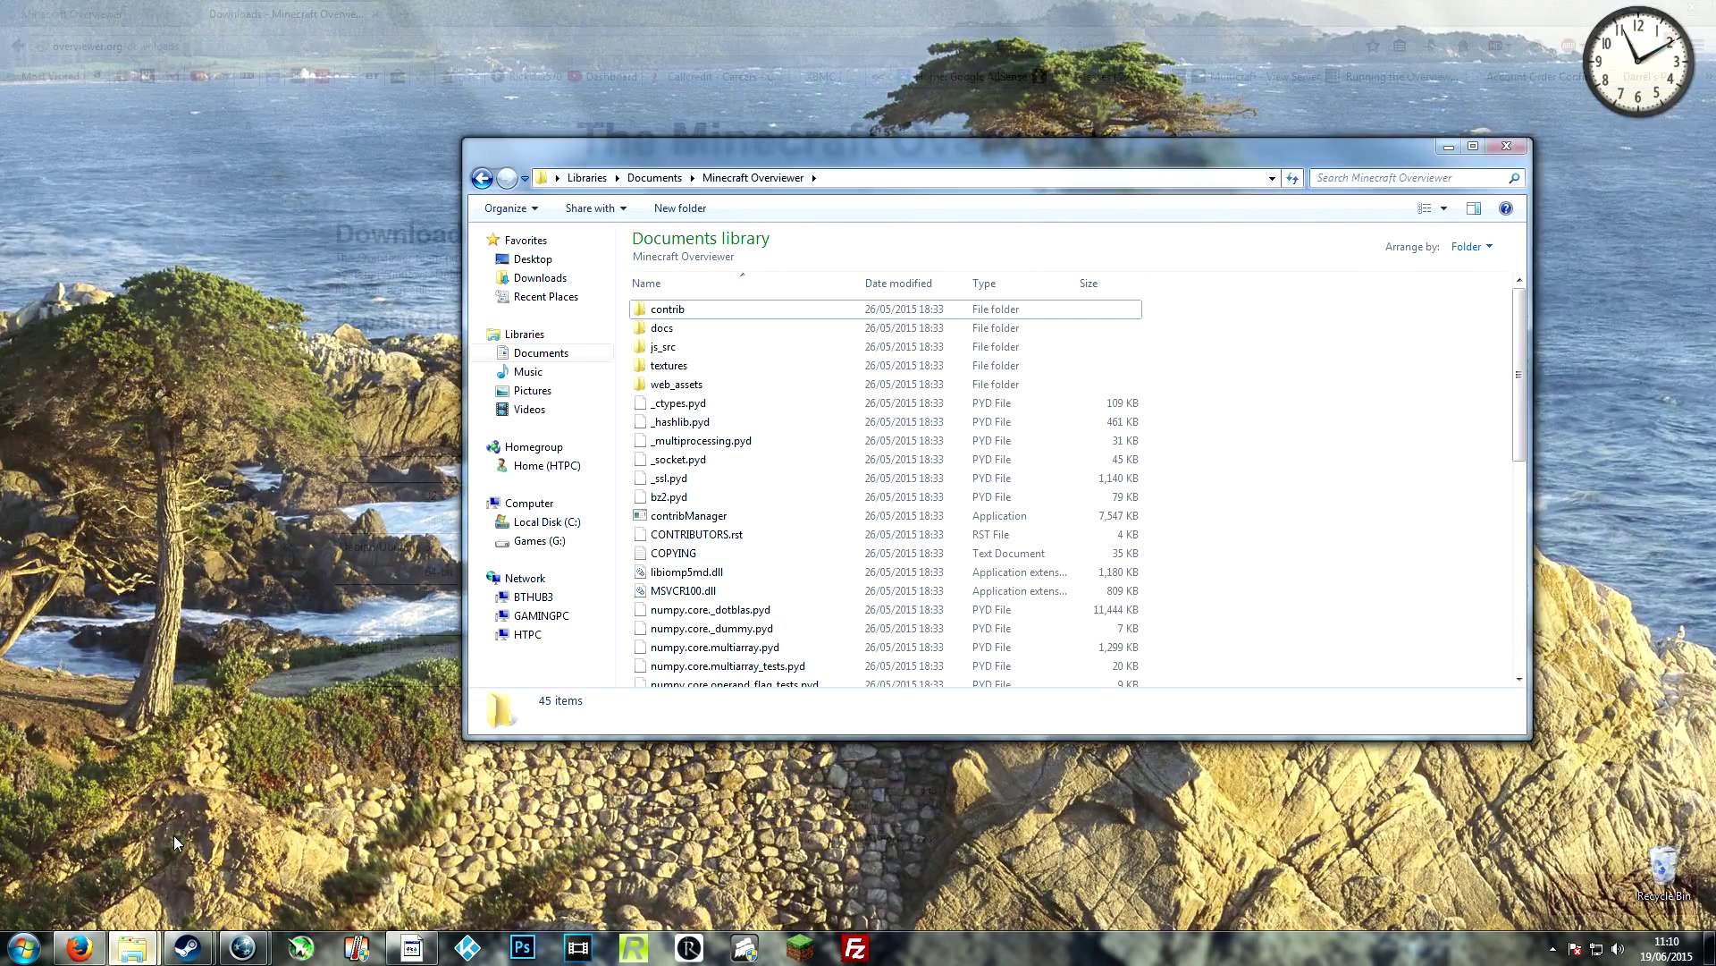
click(174, 851)
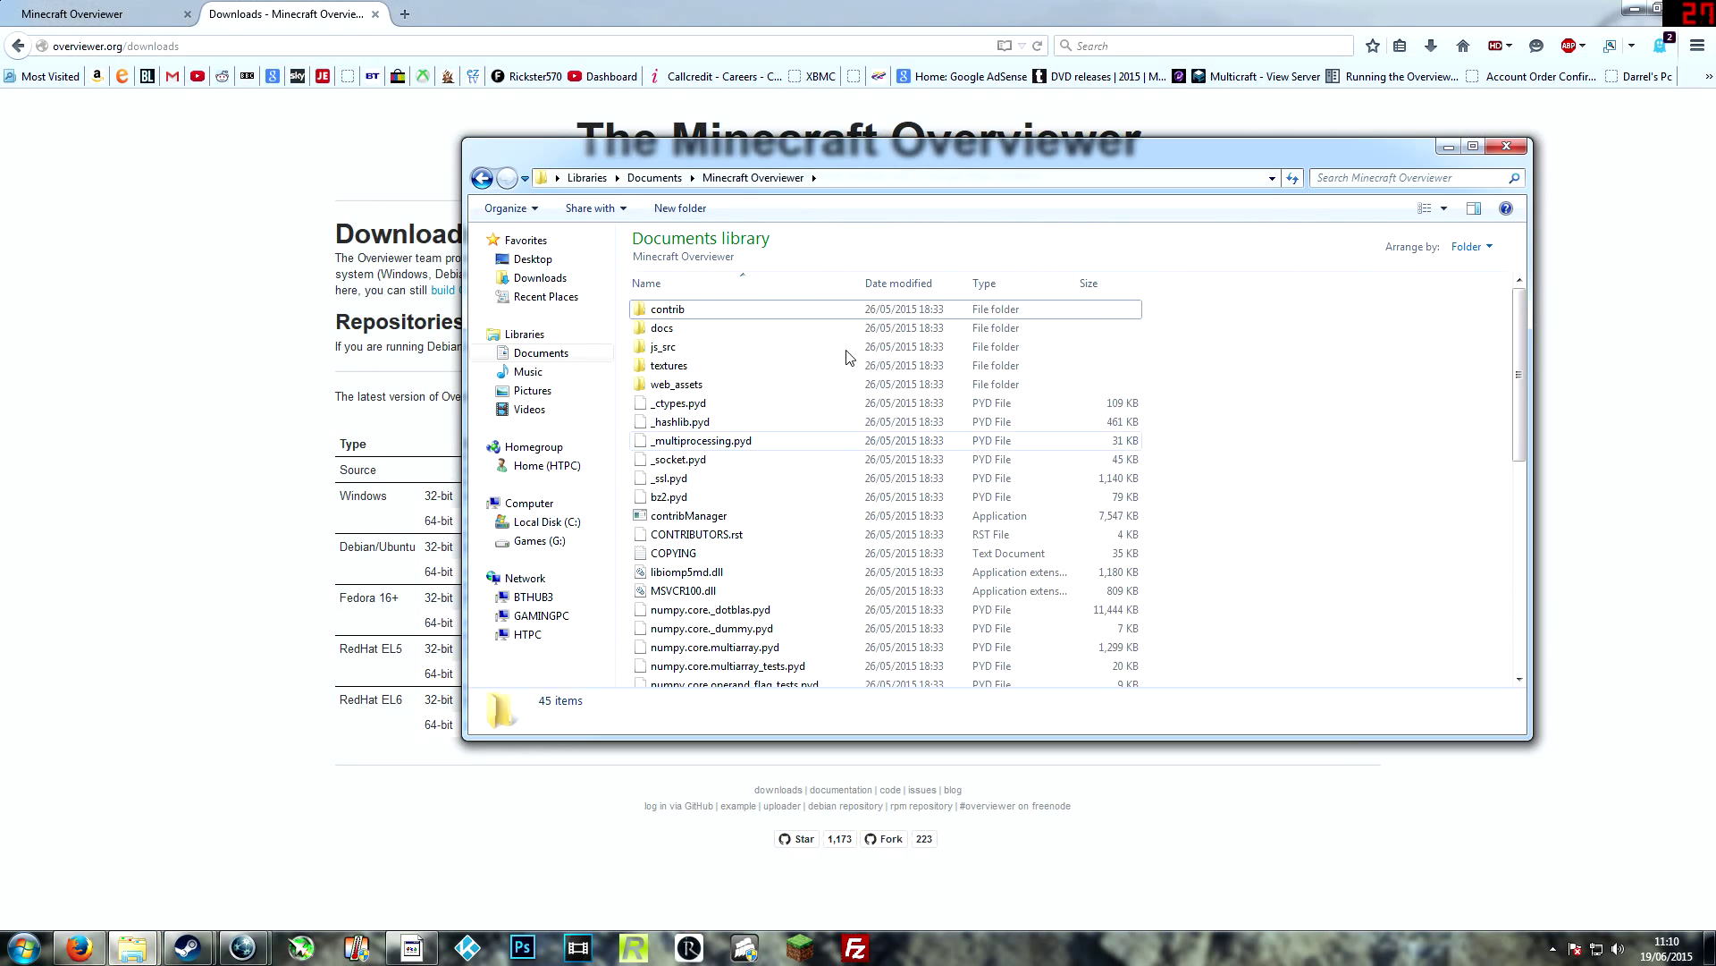
On the rendered world map, pan across the village, lake and large houses.
click(82, 24)
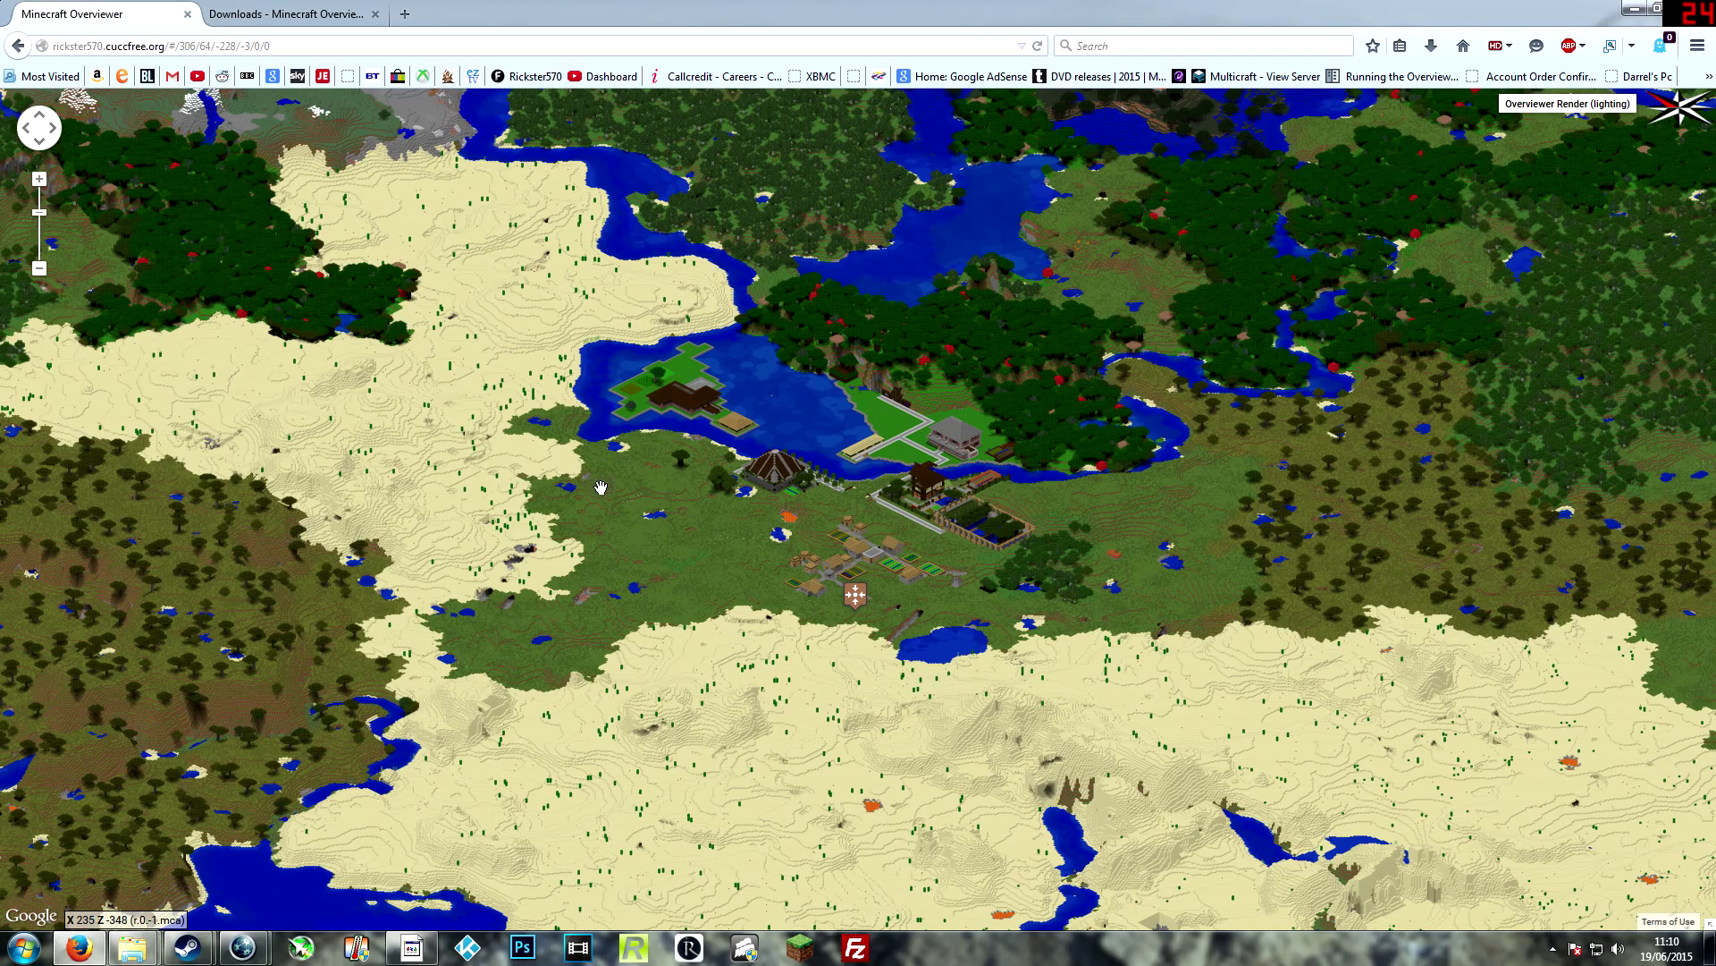
drag(704, 564, 779, 500)
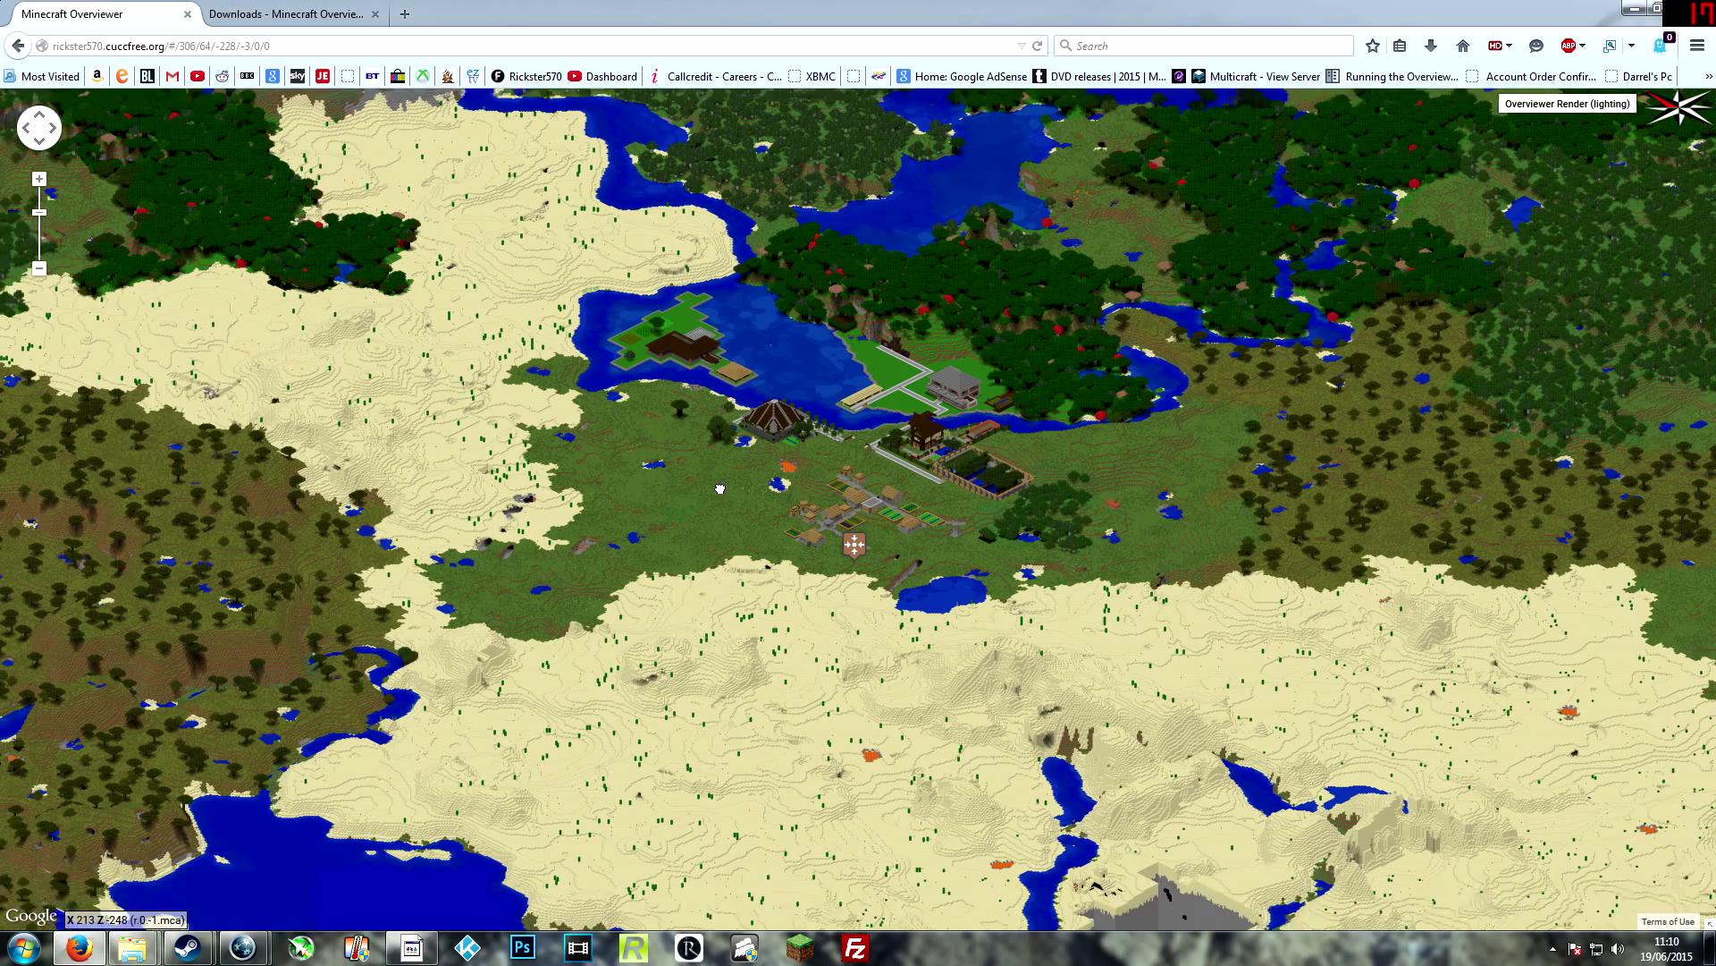
scroll(841, 481, down, 1)
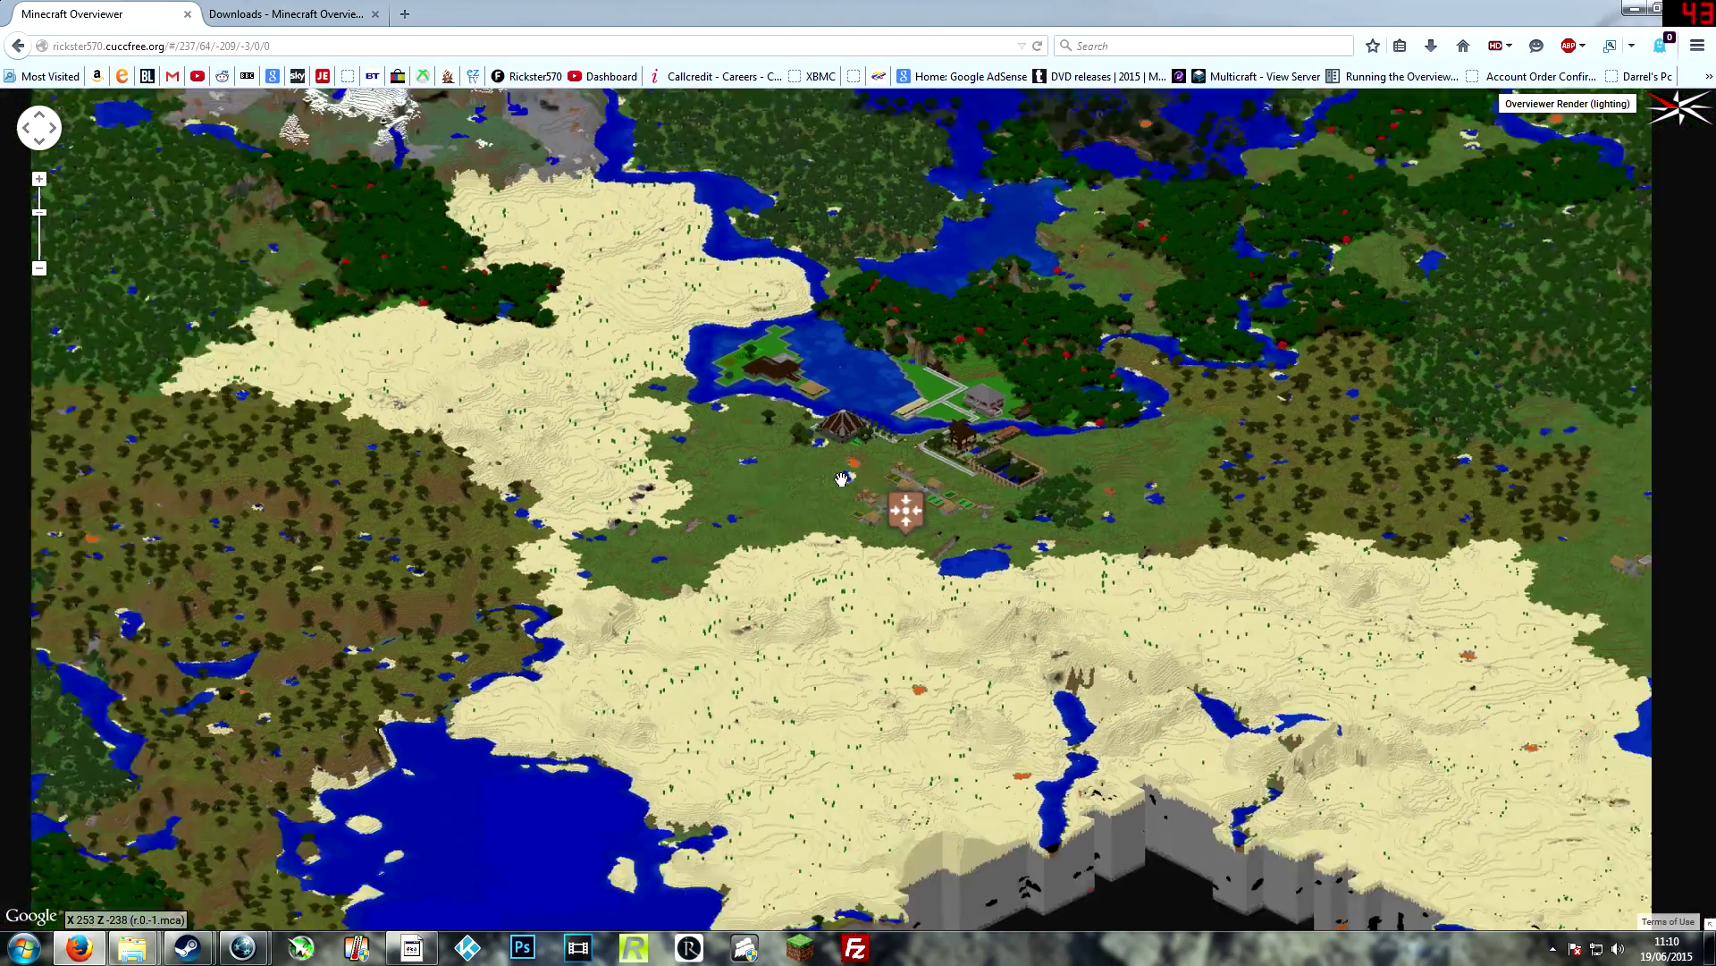
scroll(859, 480, down, 1)
scroll(997, 471, down, 1)
scroll(1004, 476, up, 1)
scroll(1004, 476, up, 1)
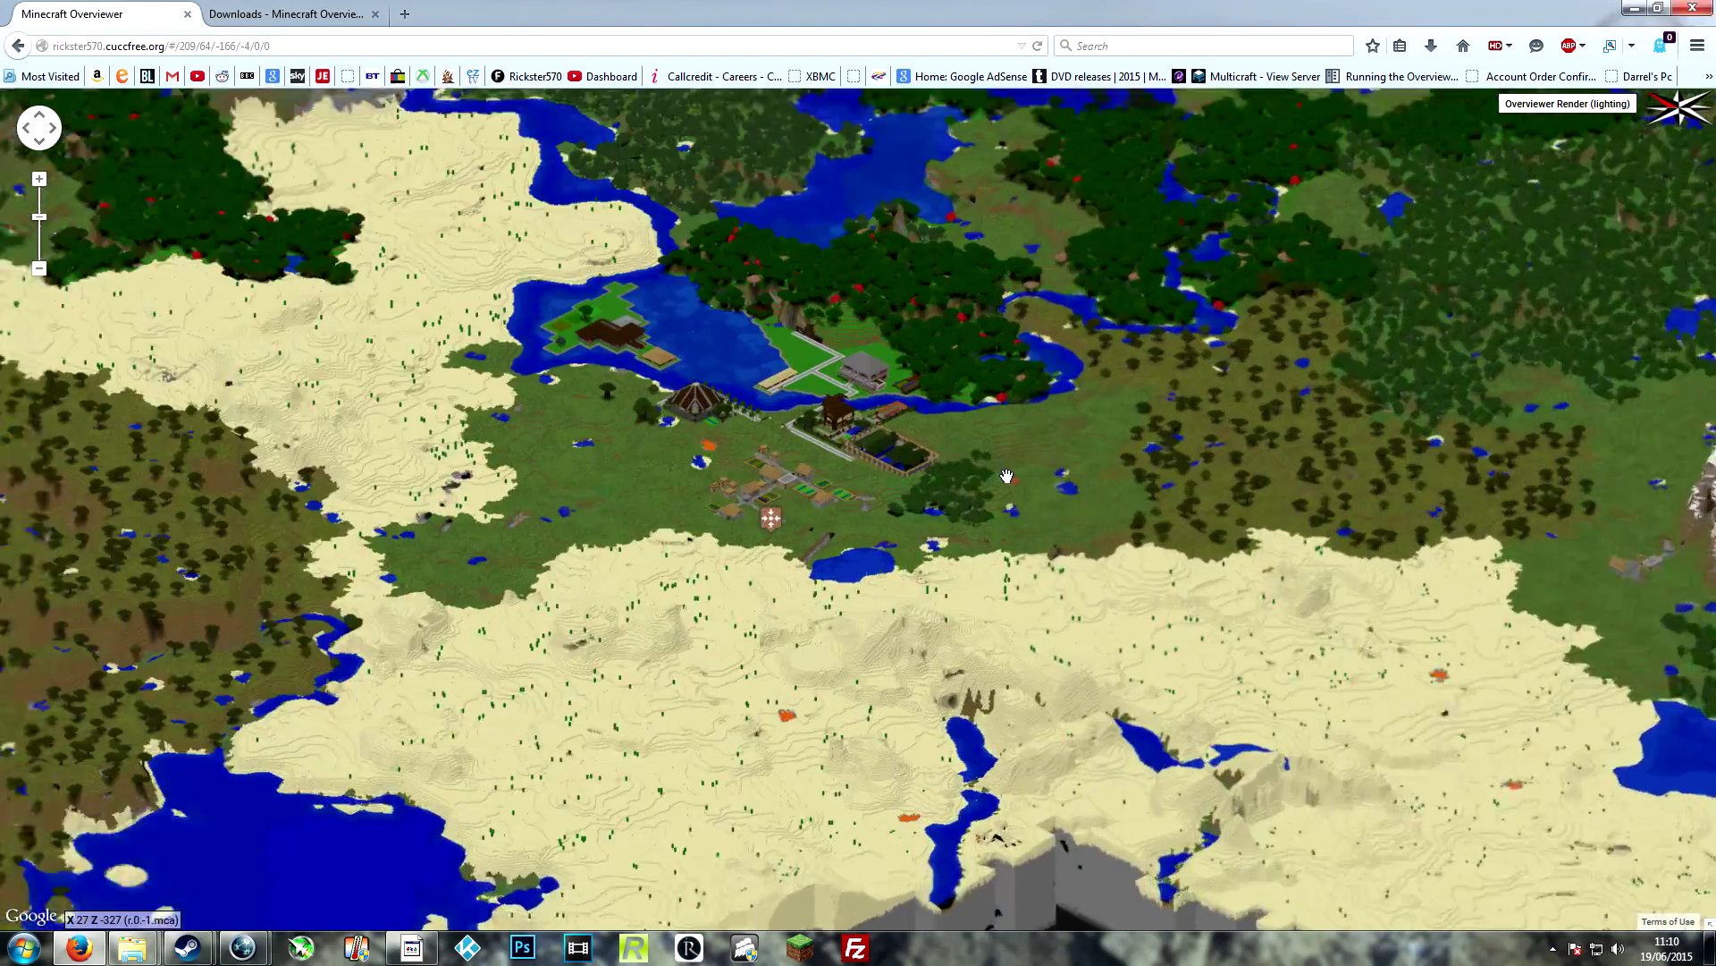
scroll(974, 481, up, 1)
scroll(844, 500, up, 1)
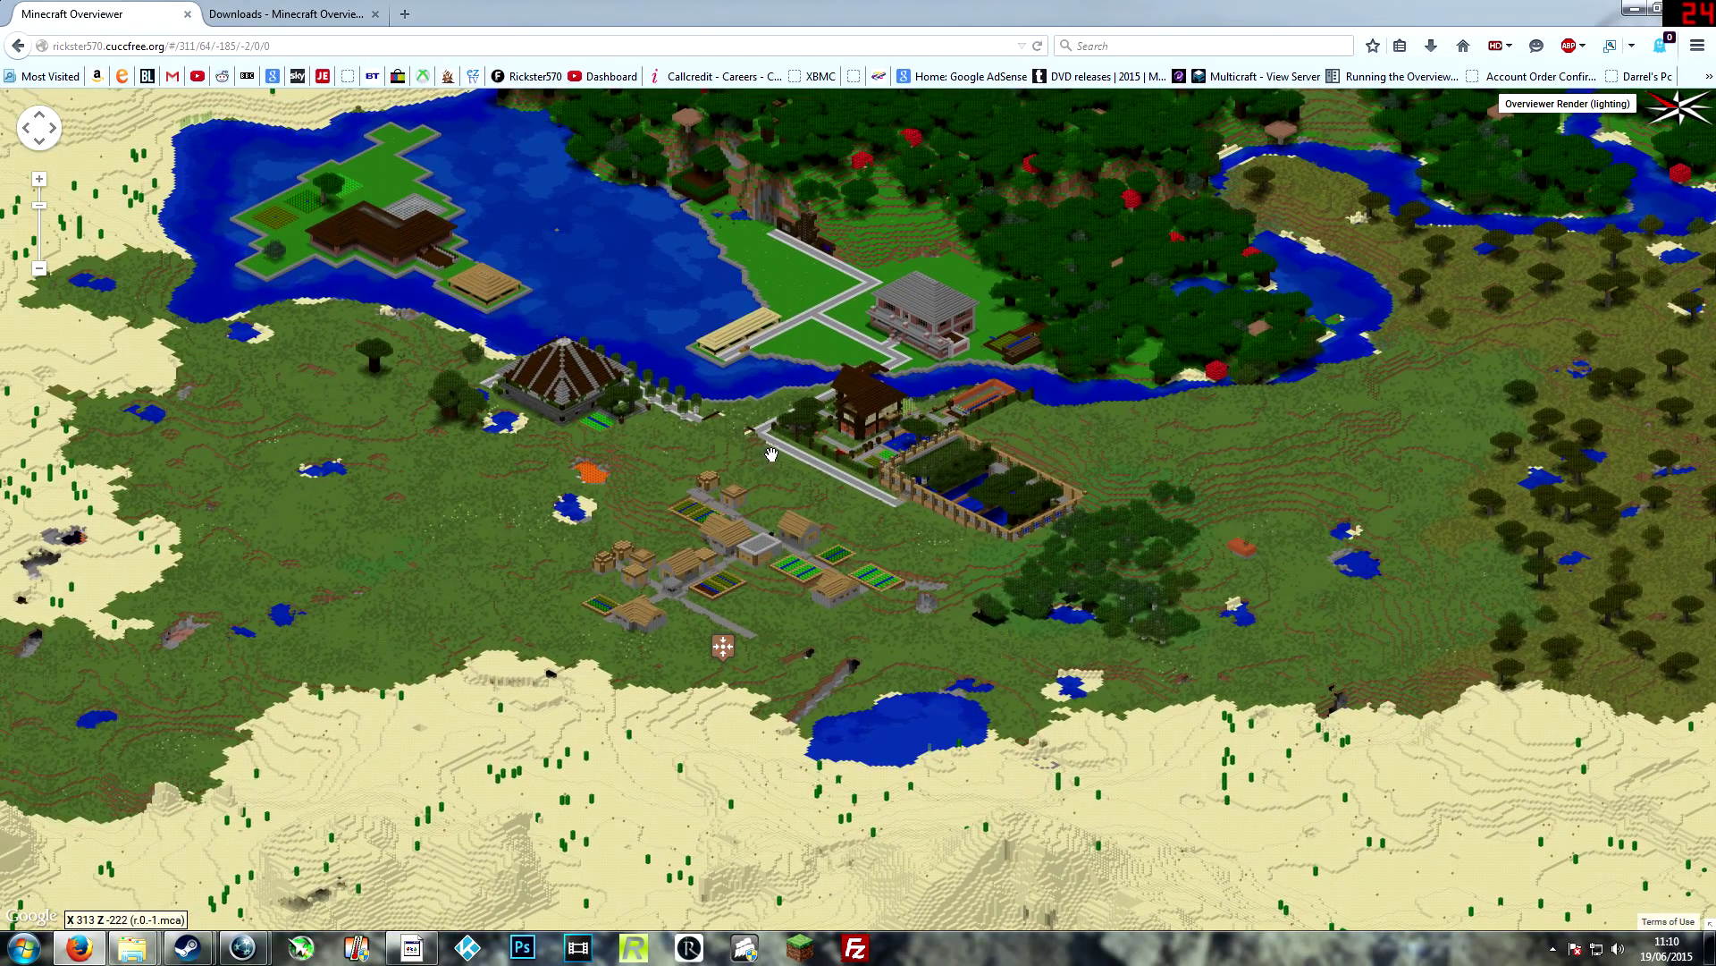
drag(767, 472, 829, 544)
scroll(805, 509, up, 1)
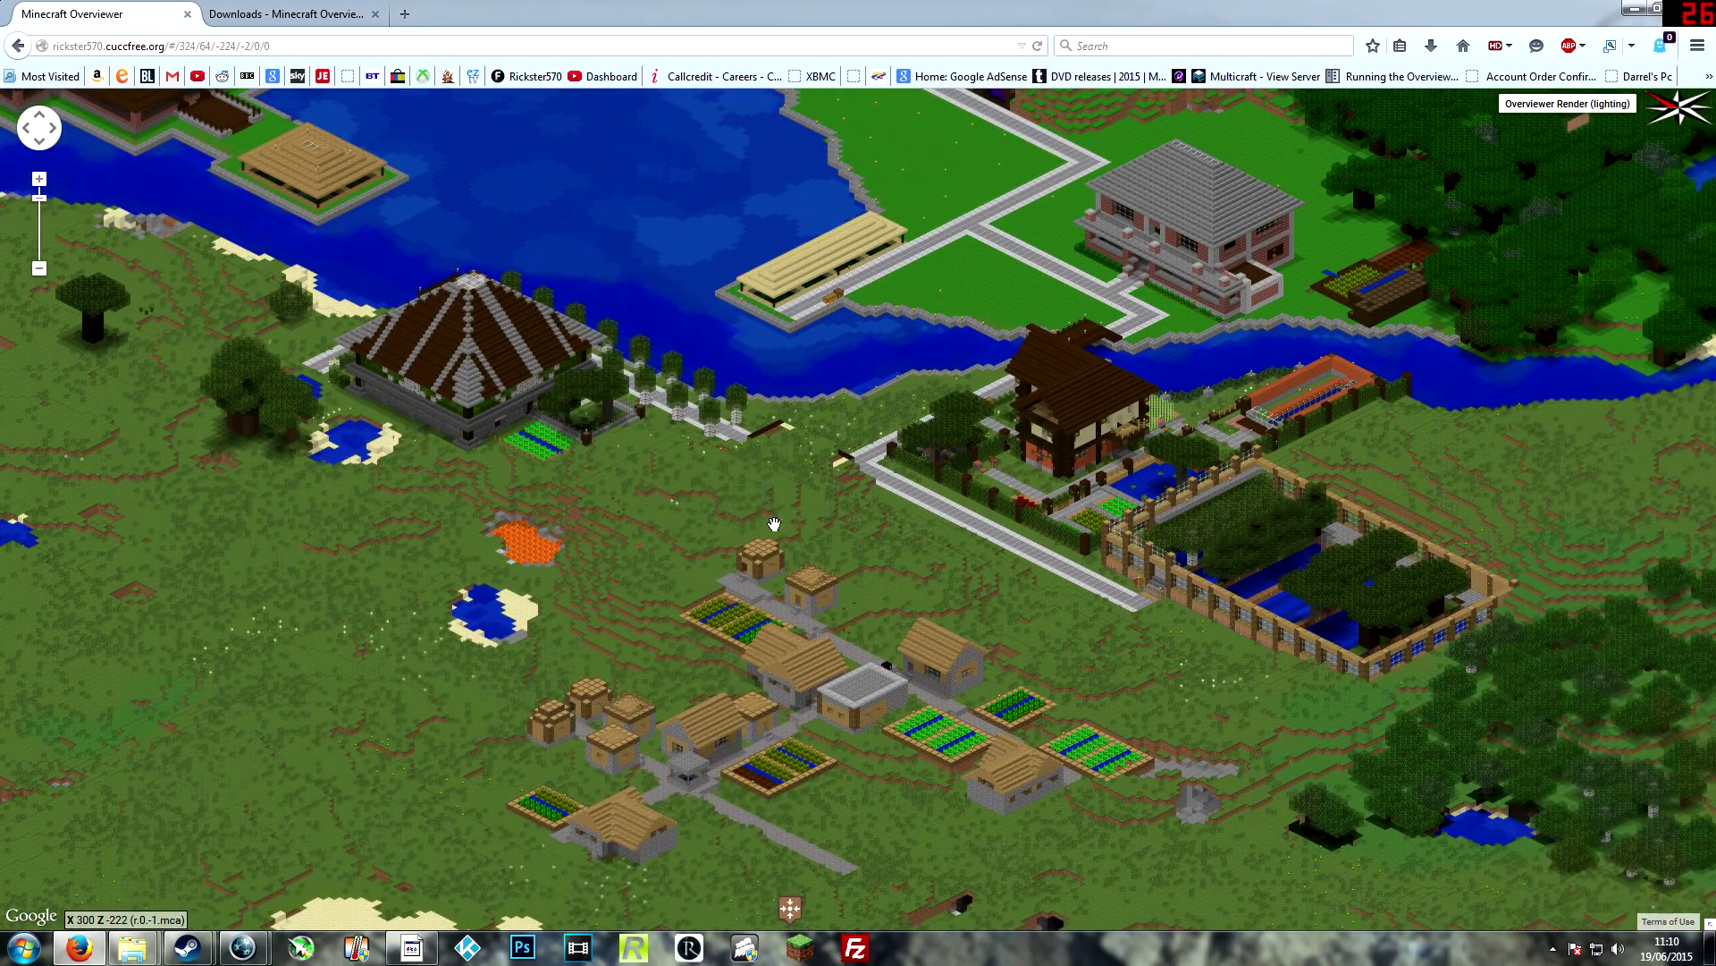
mouse_move(766, 451)
mouse_down()
mouse_move(865, 655)
mouse_move(834, 724)
mouse_move(1033, 702)
mouse_move(737, 614)
mouse_up()
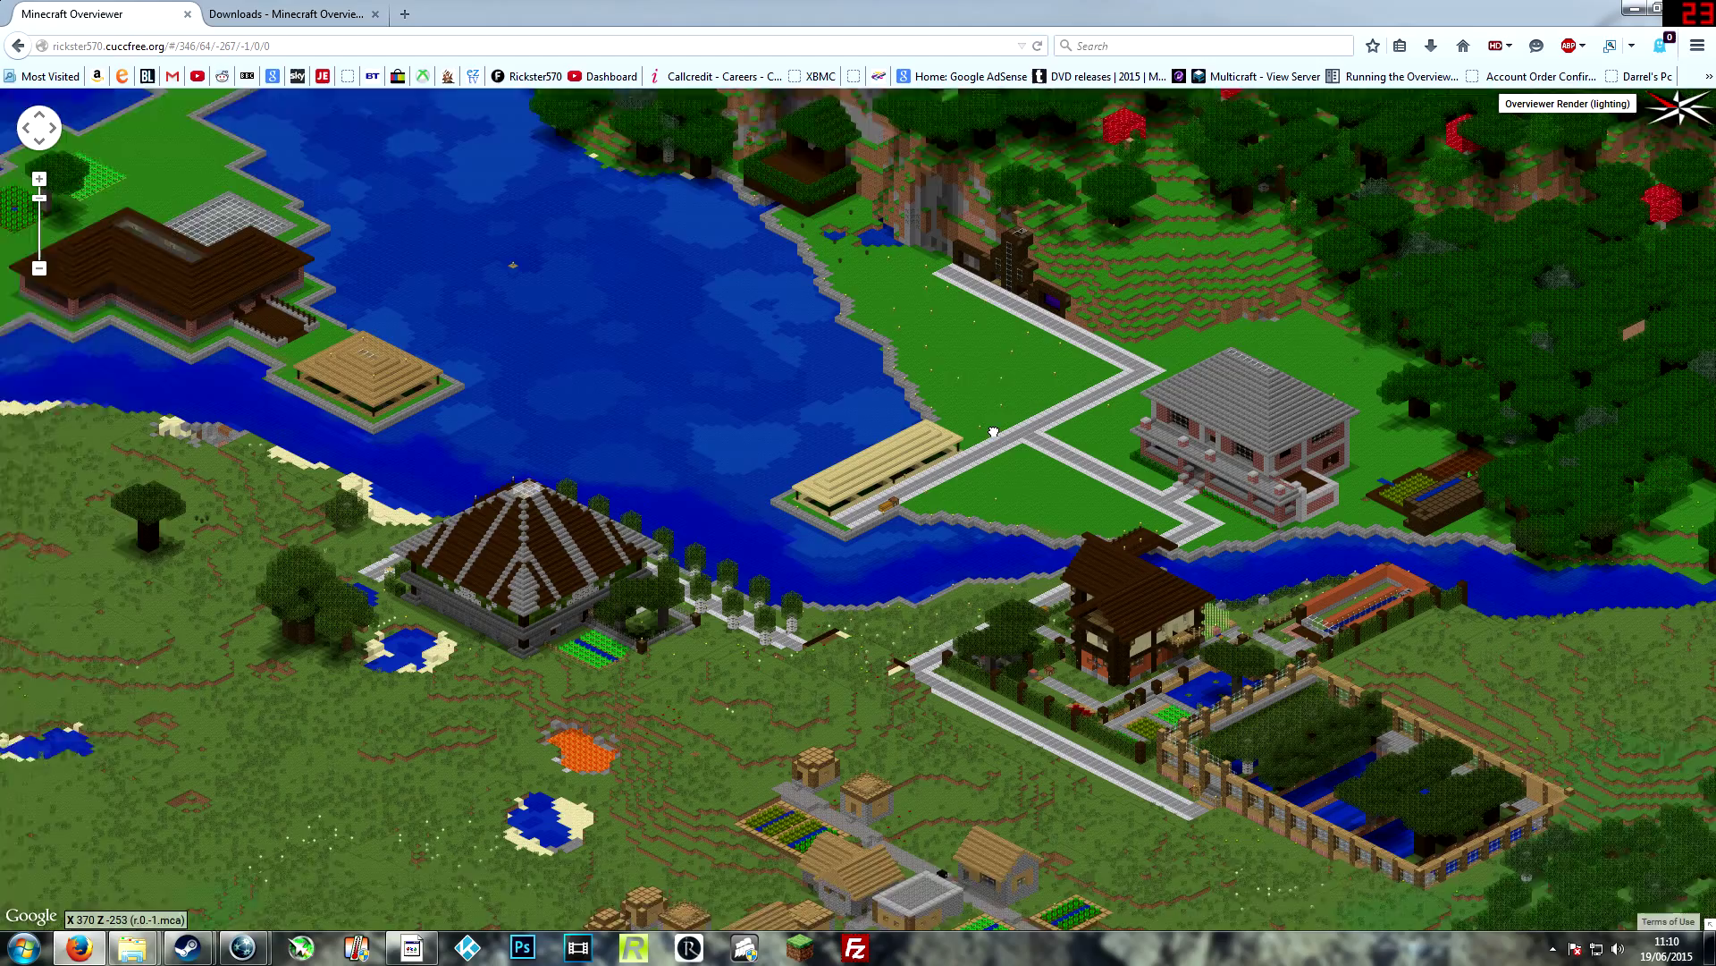
drag(994, 432, 877, 533)
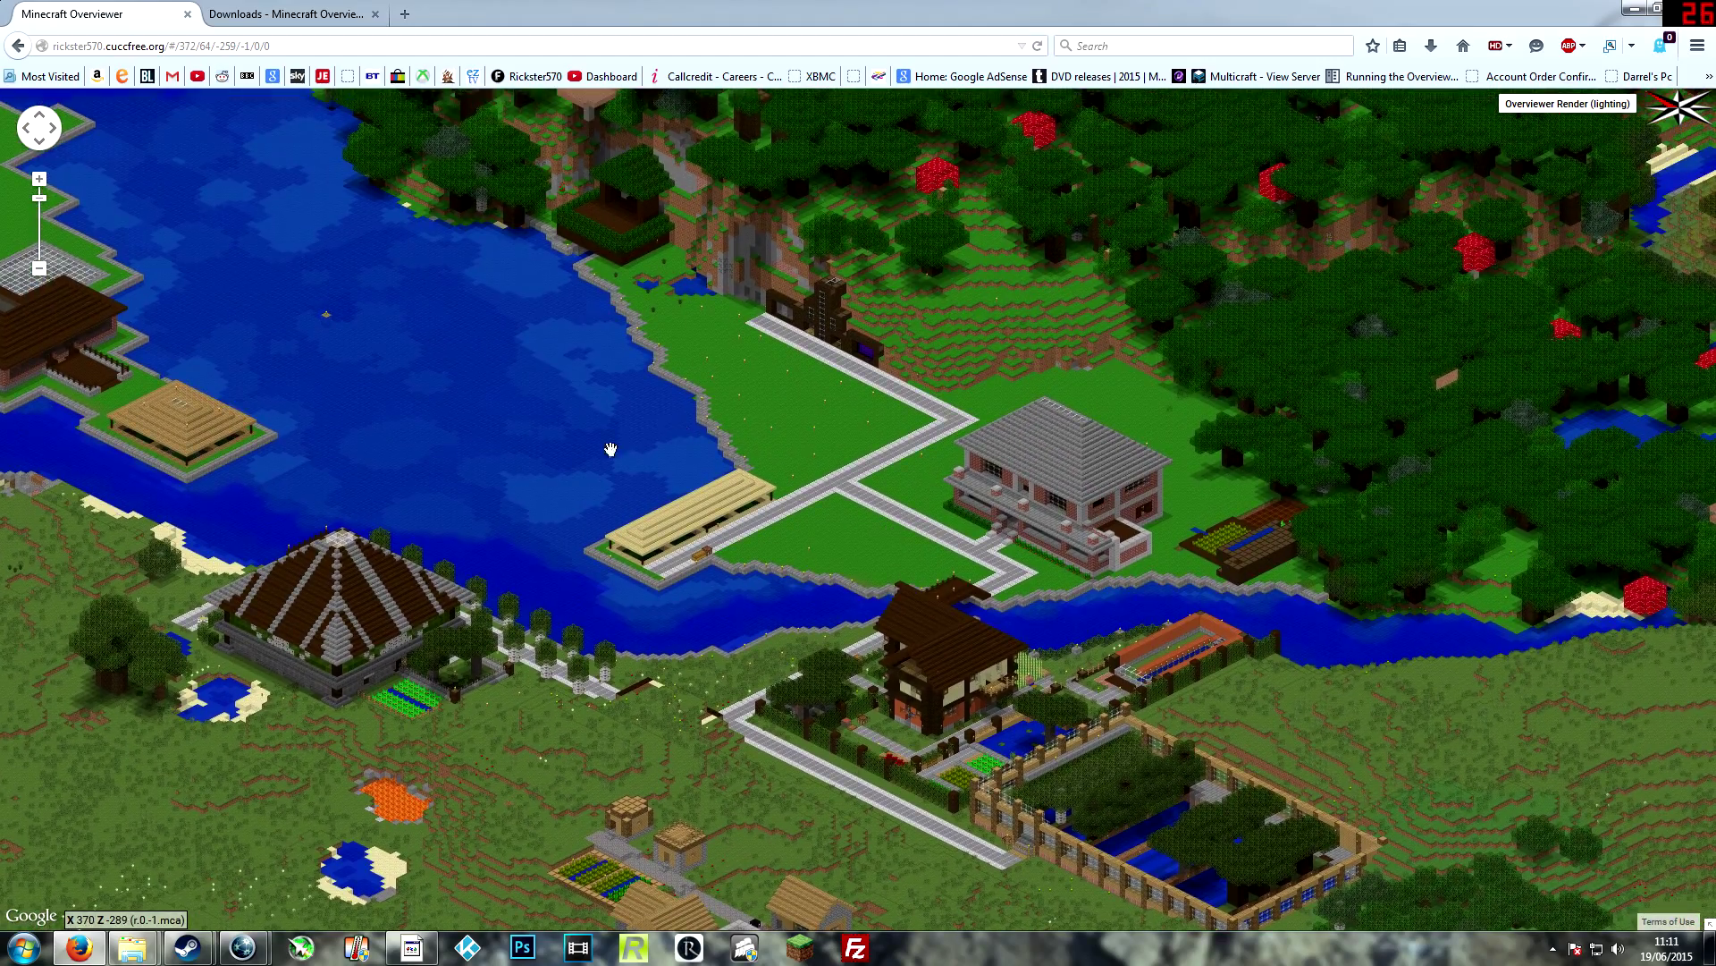
scroll(704, 436, down, 1)
scroll(758, 438, down, 1)
scroll(758, 443, down, 1)
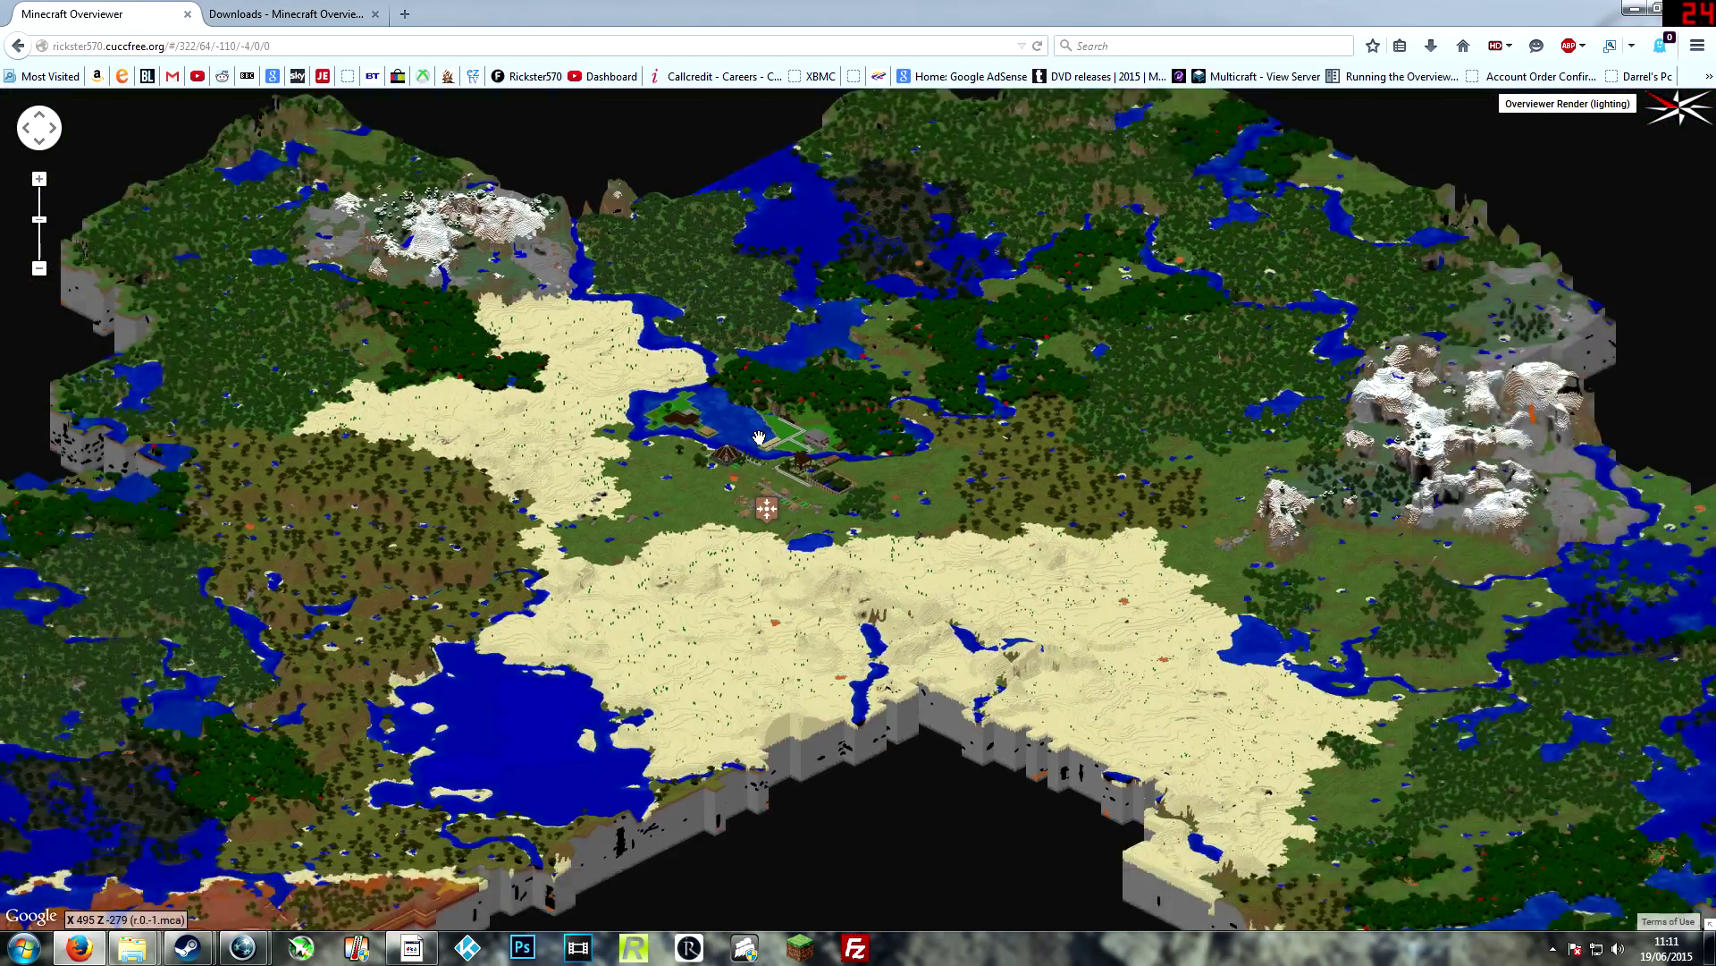
scroll(756, 449, down, 1)
scroll(755, 458, down, 1)
scroll(754, 457, up, 1)
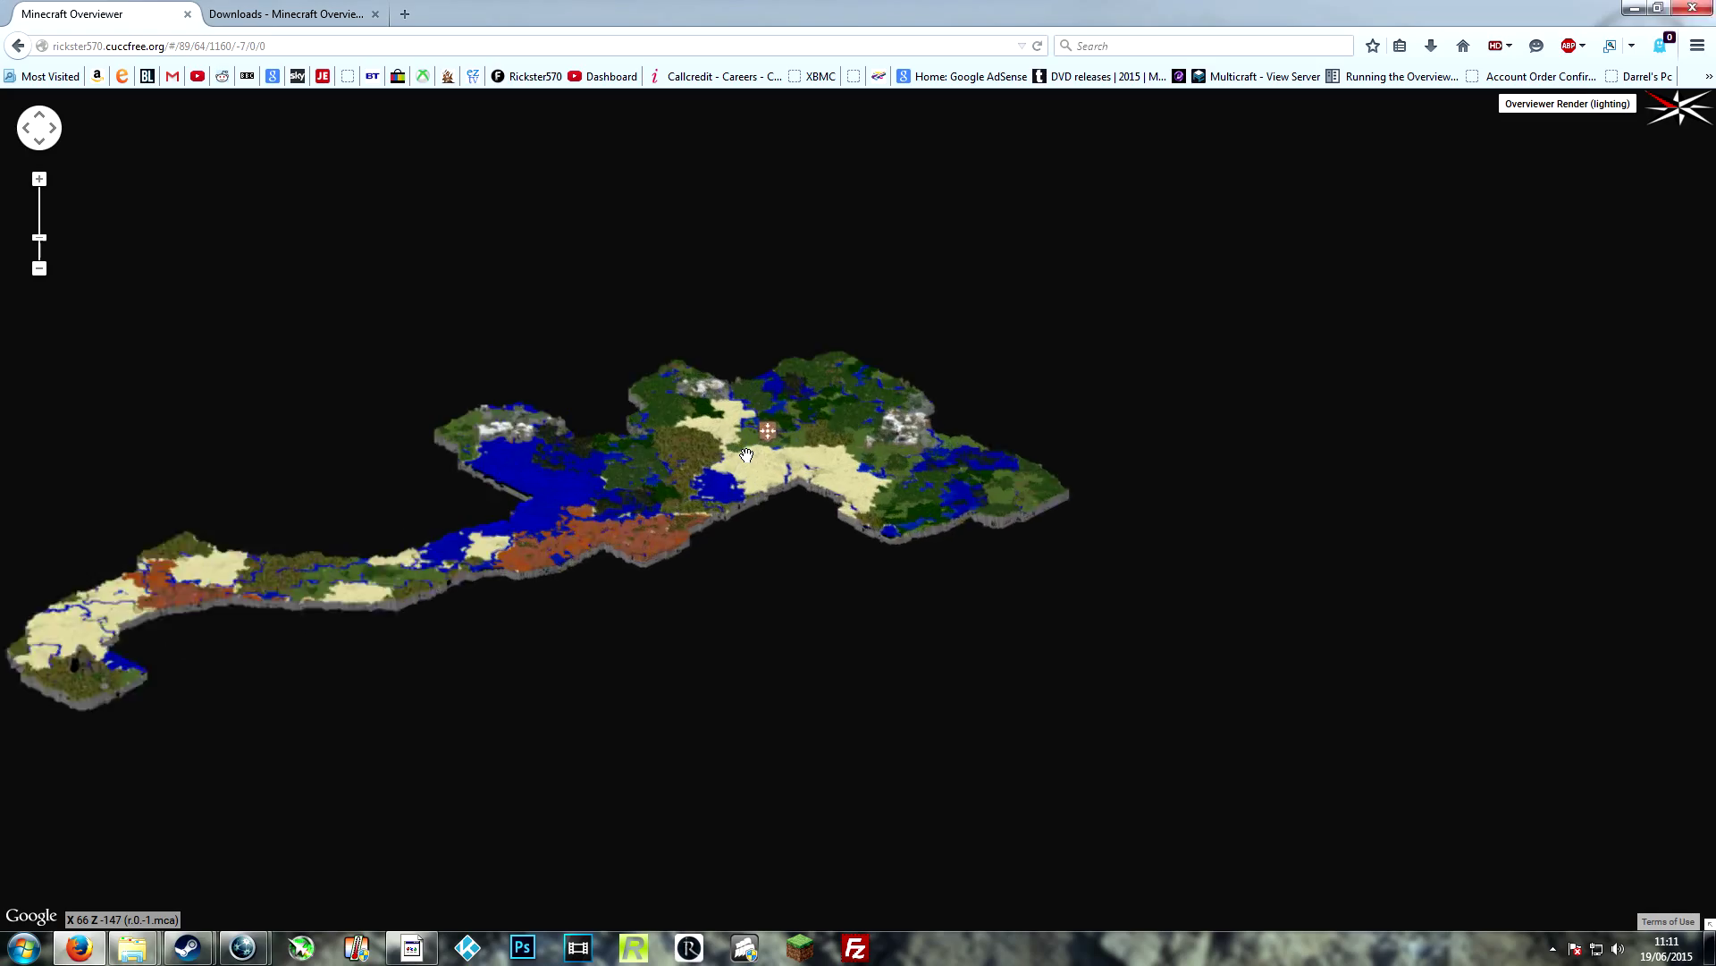
scroll(752, 455, up, 1)
scroll(747, 453, up, 1)
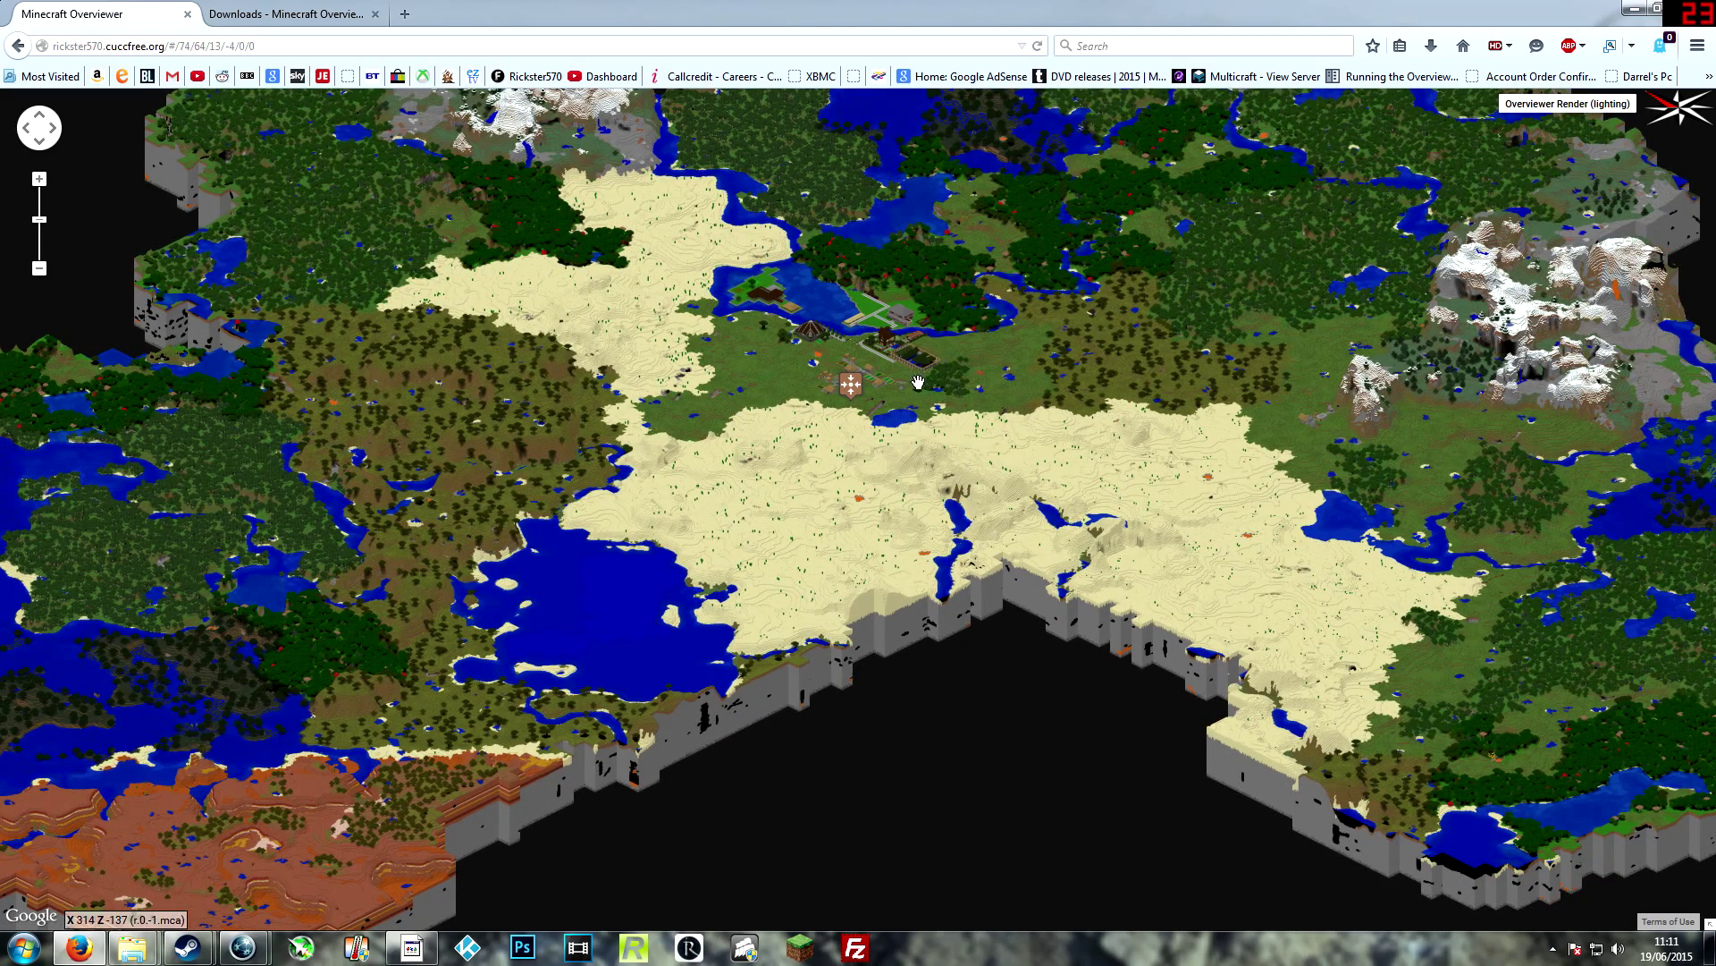
scroll(937, 387, up, 1)
scroll(944, 357, up, 1)
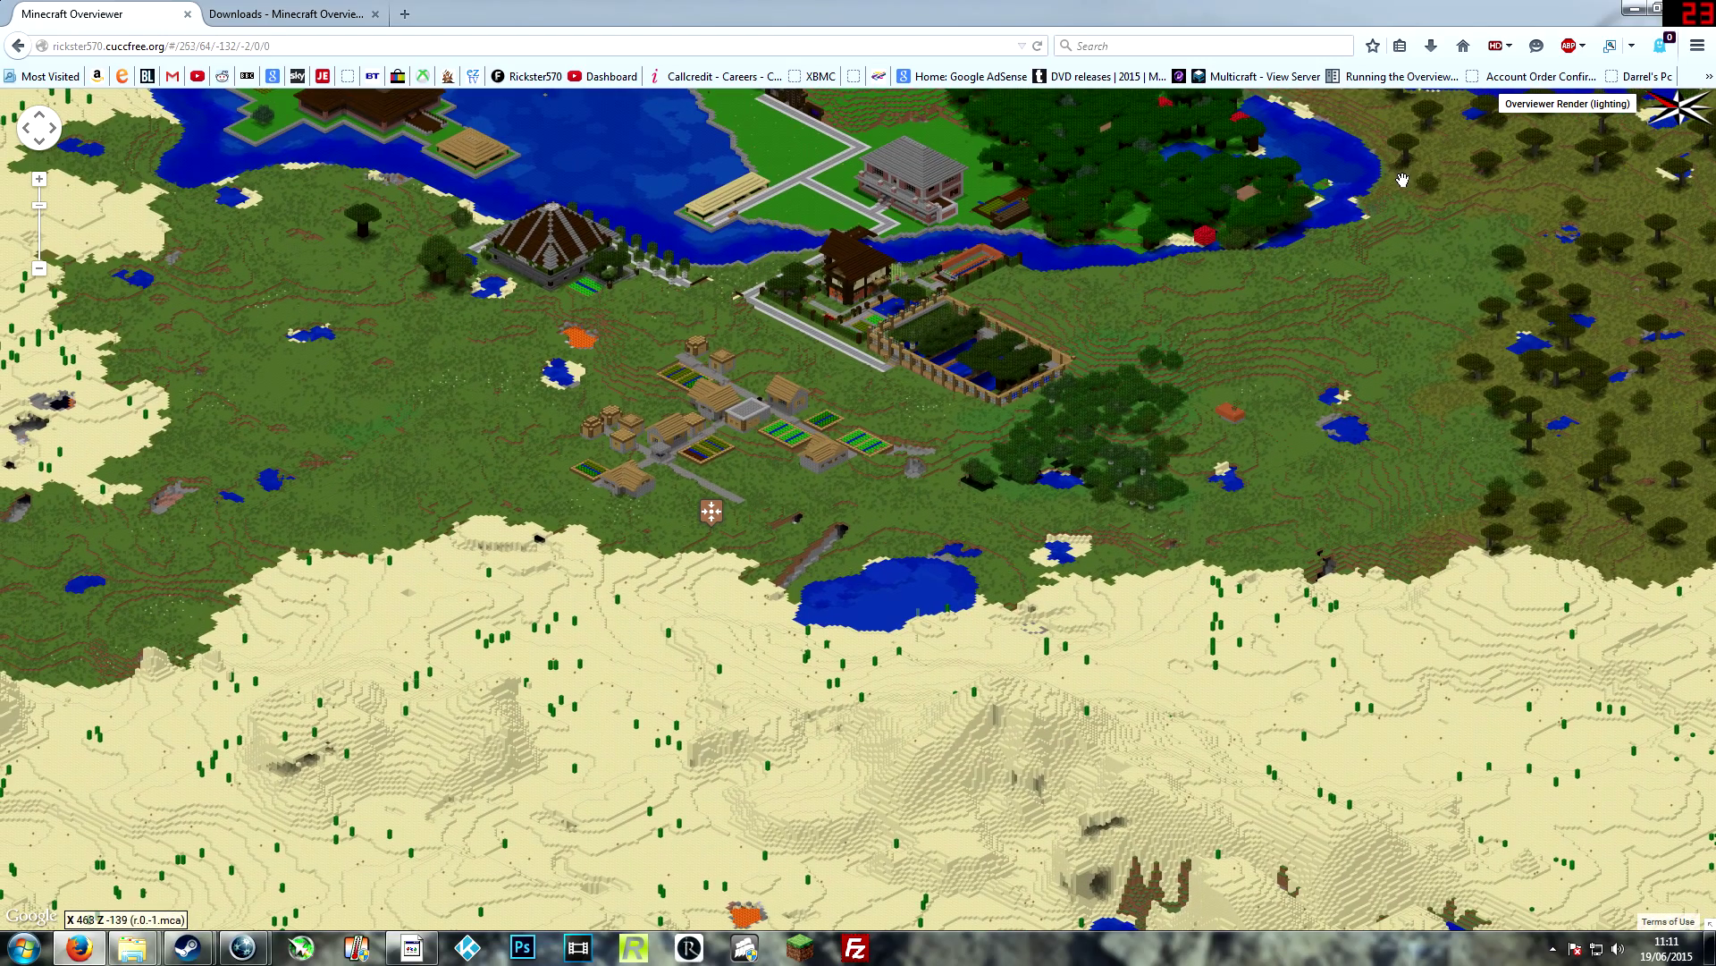
Minimise the map window and the Minecraft Overviewer folder so only the desktop shows.
click(1627, 11)
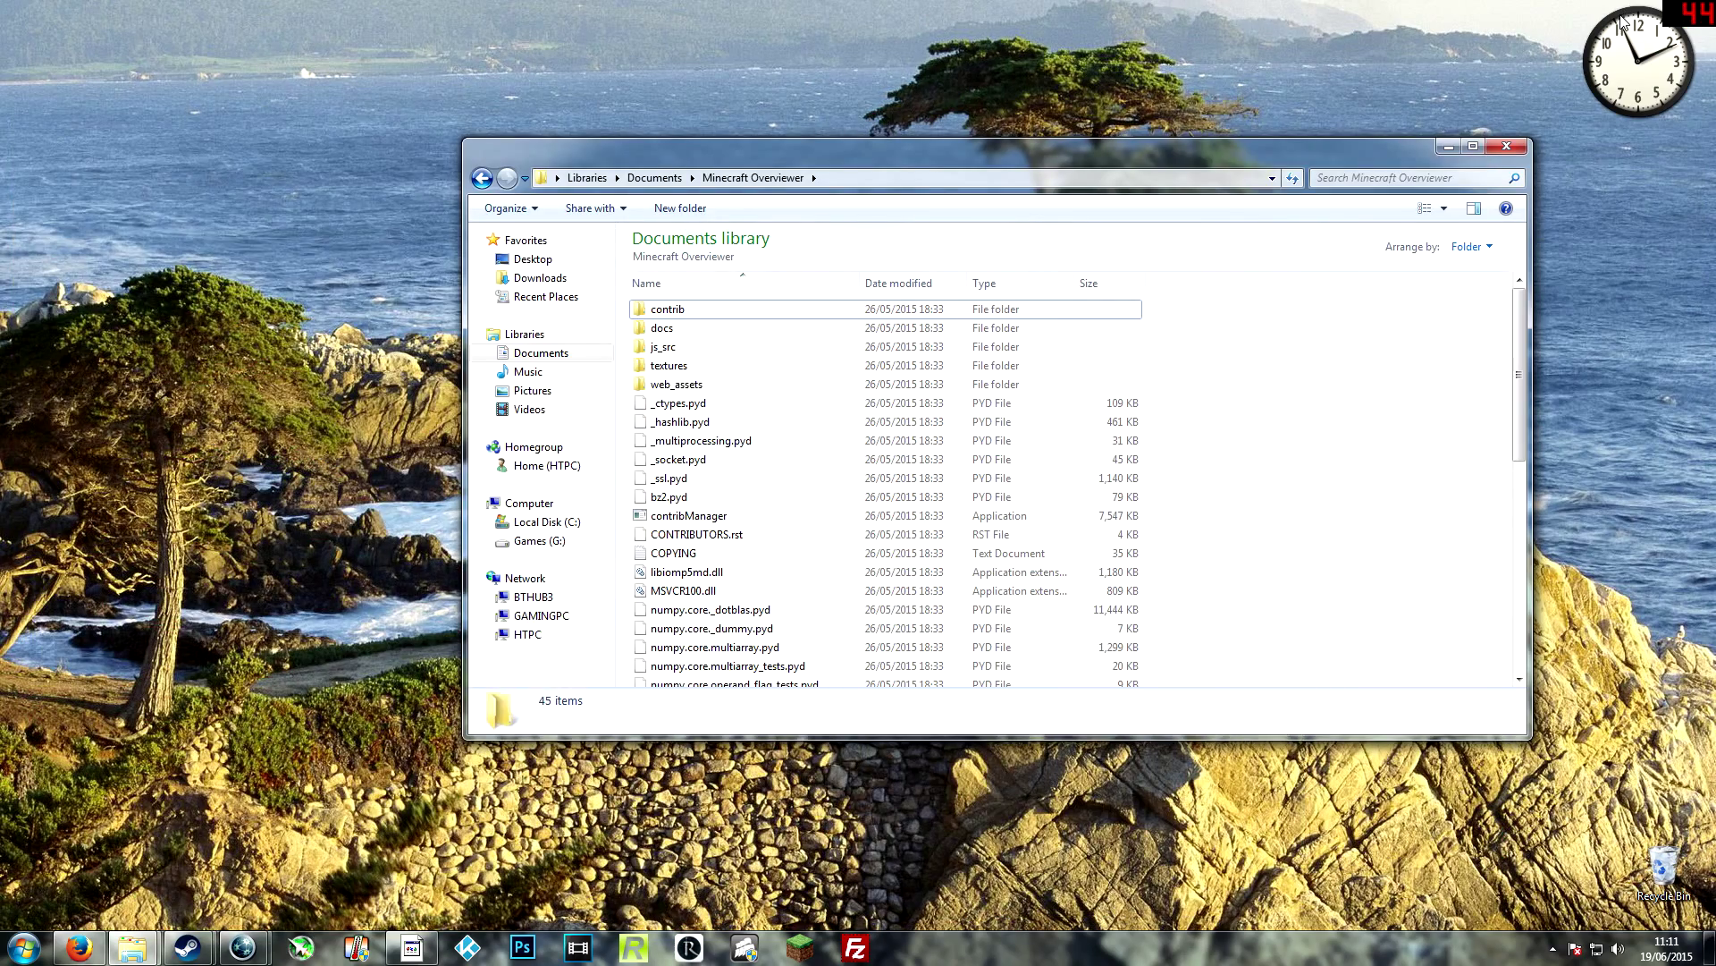
click(1447, 143)
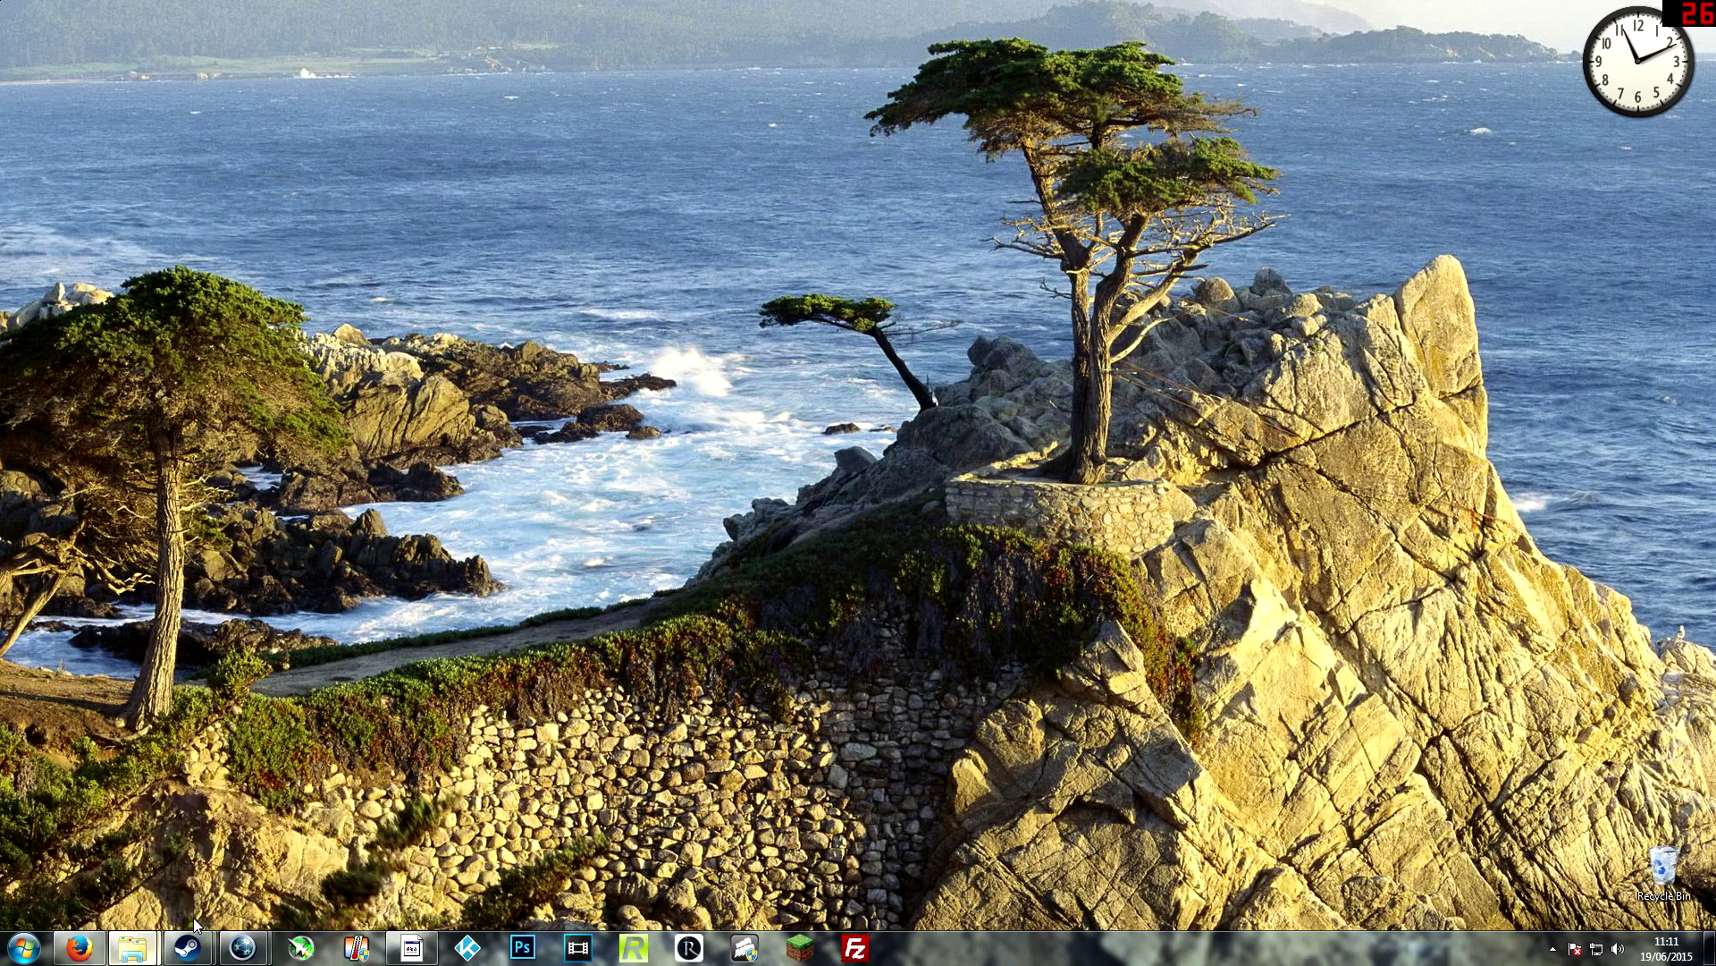
mouse_move(131, 947)
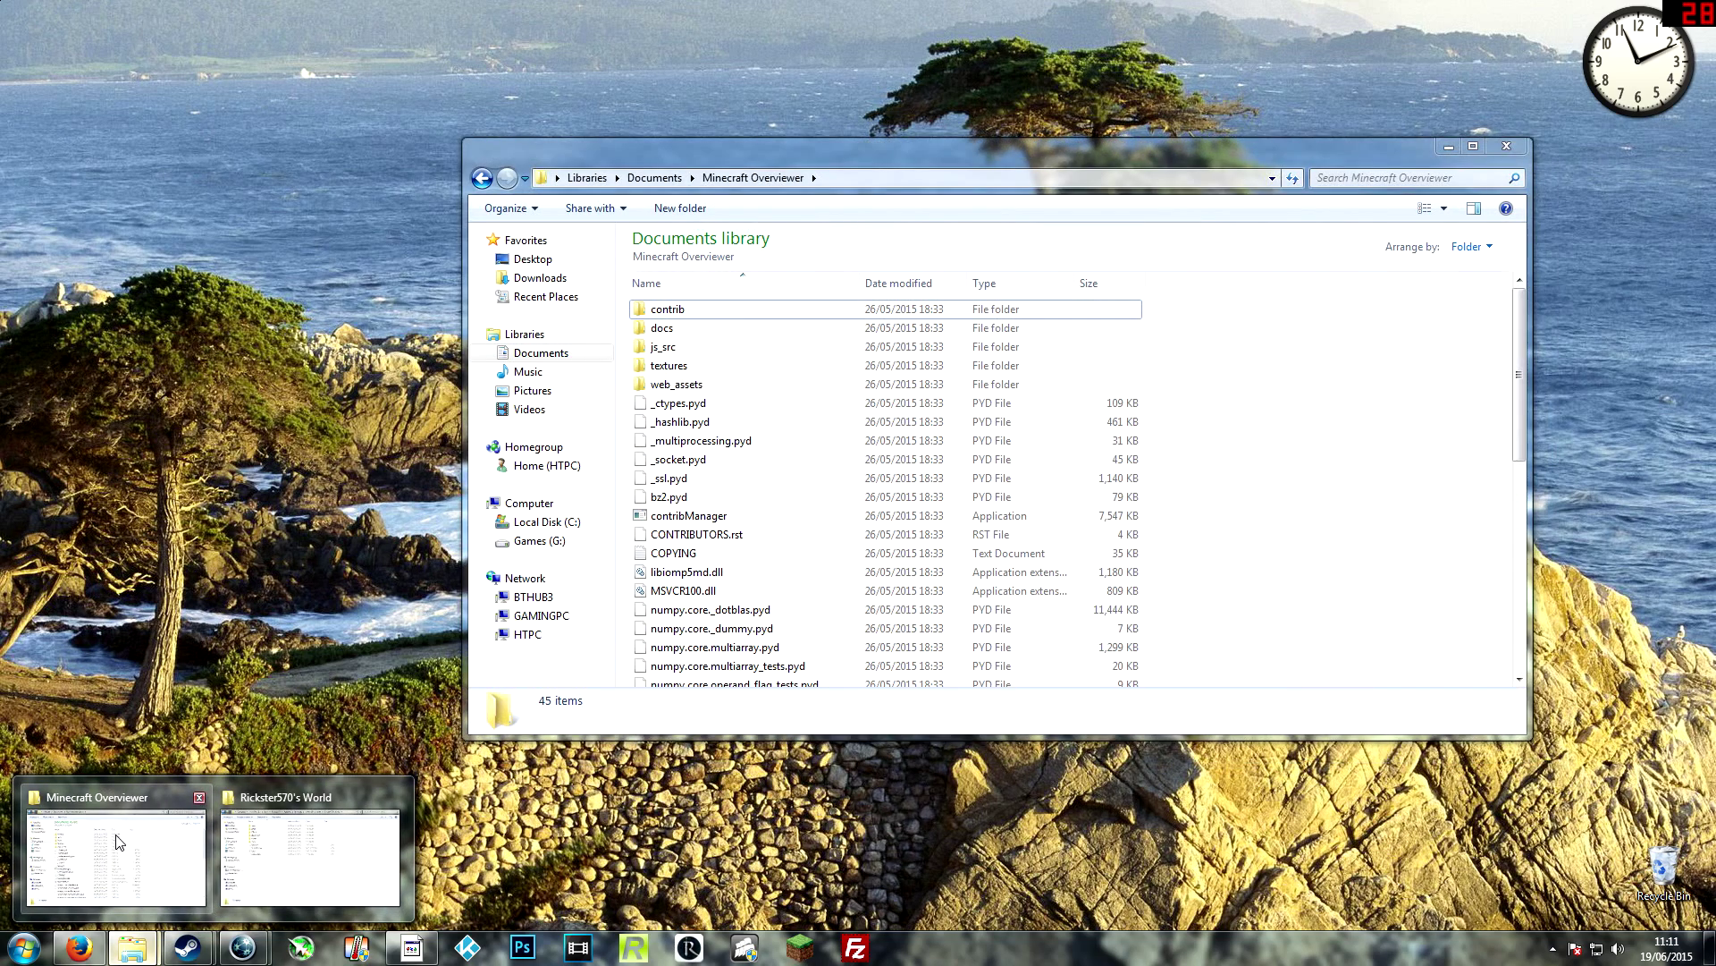
click(117, 842)
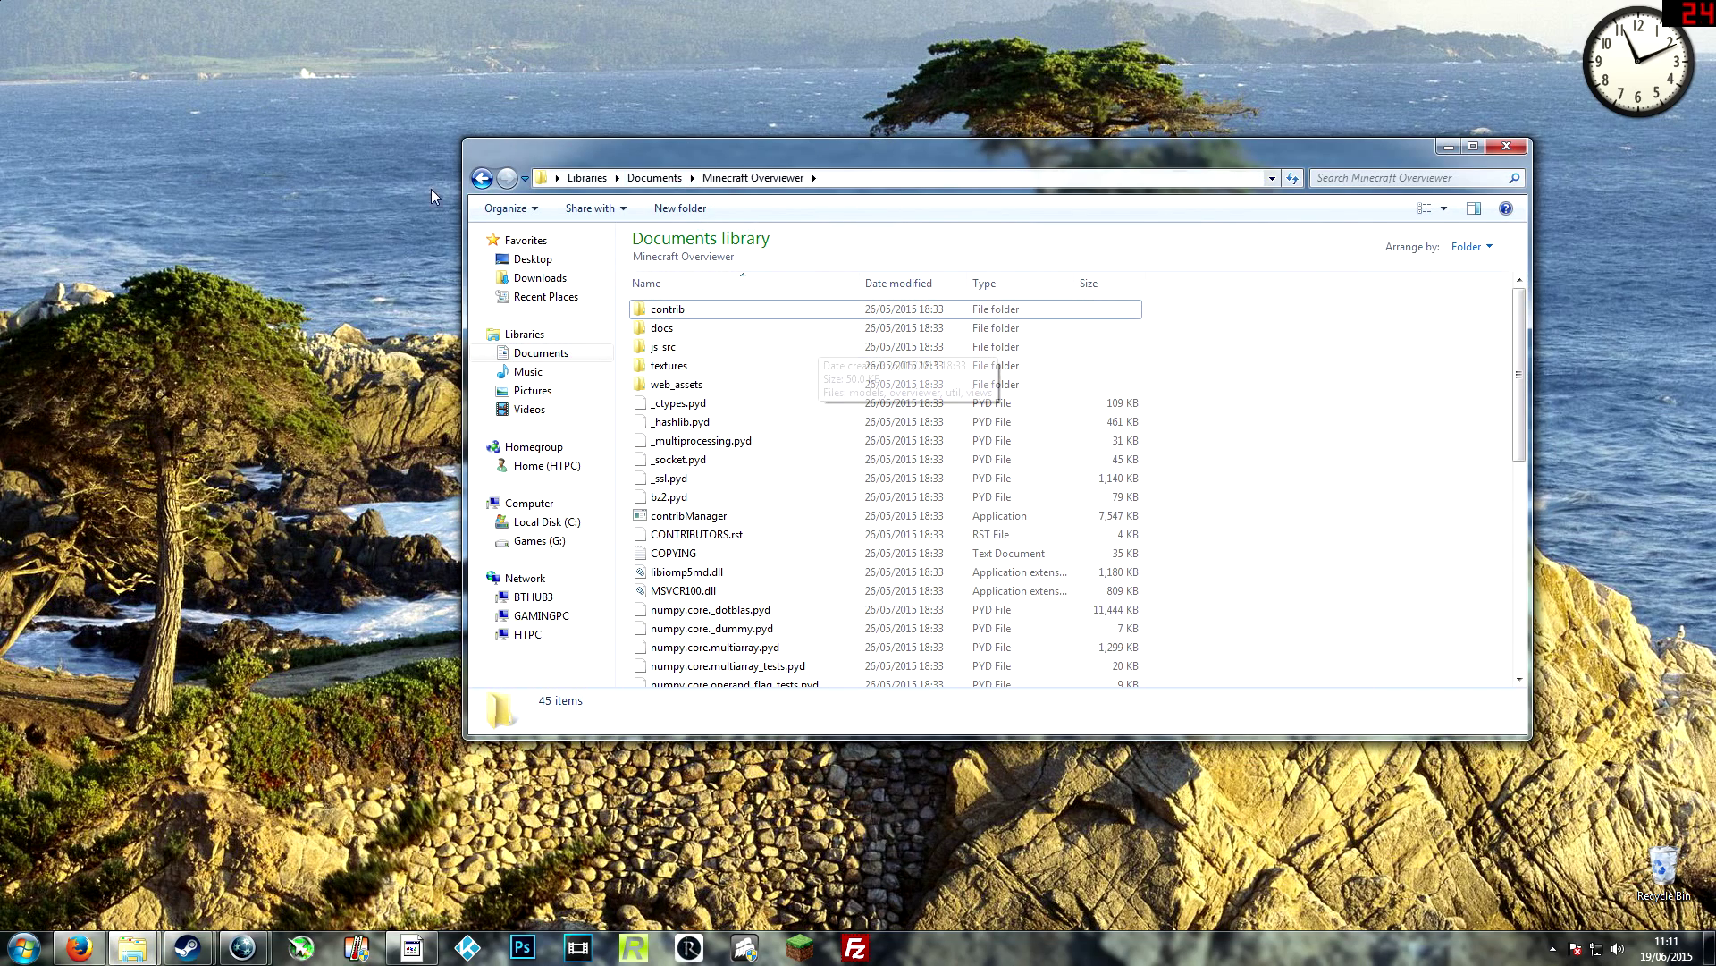
click(1448, 147)
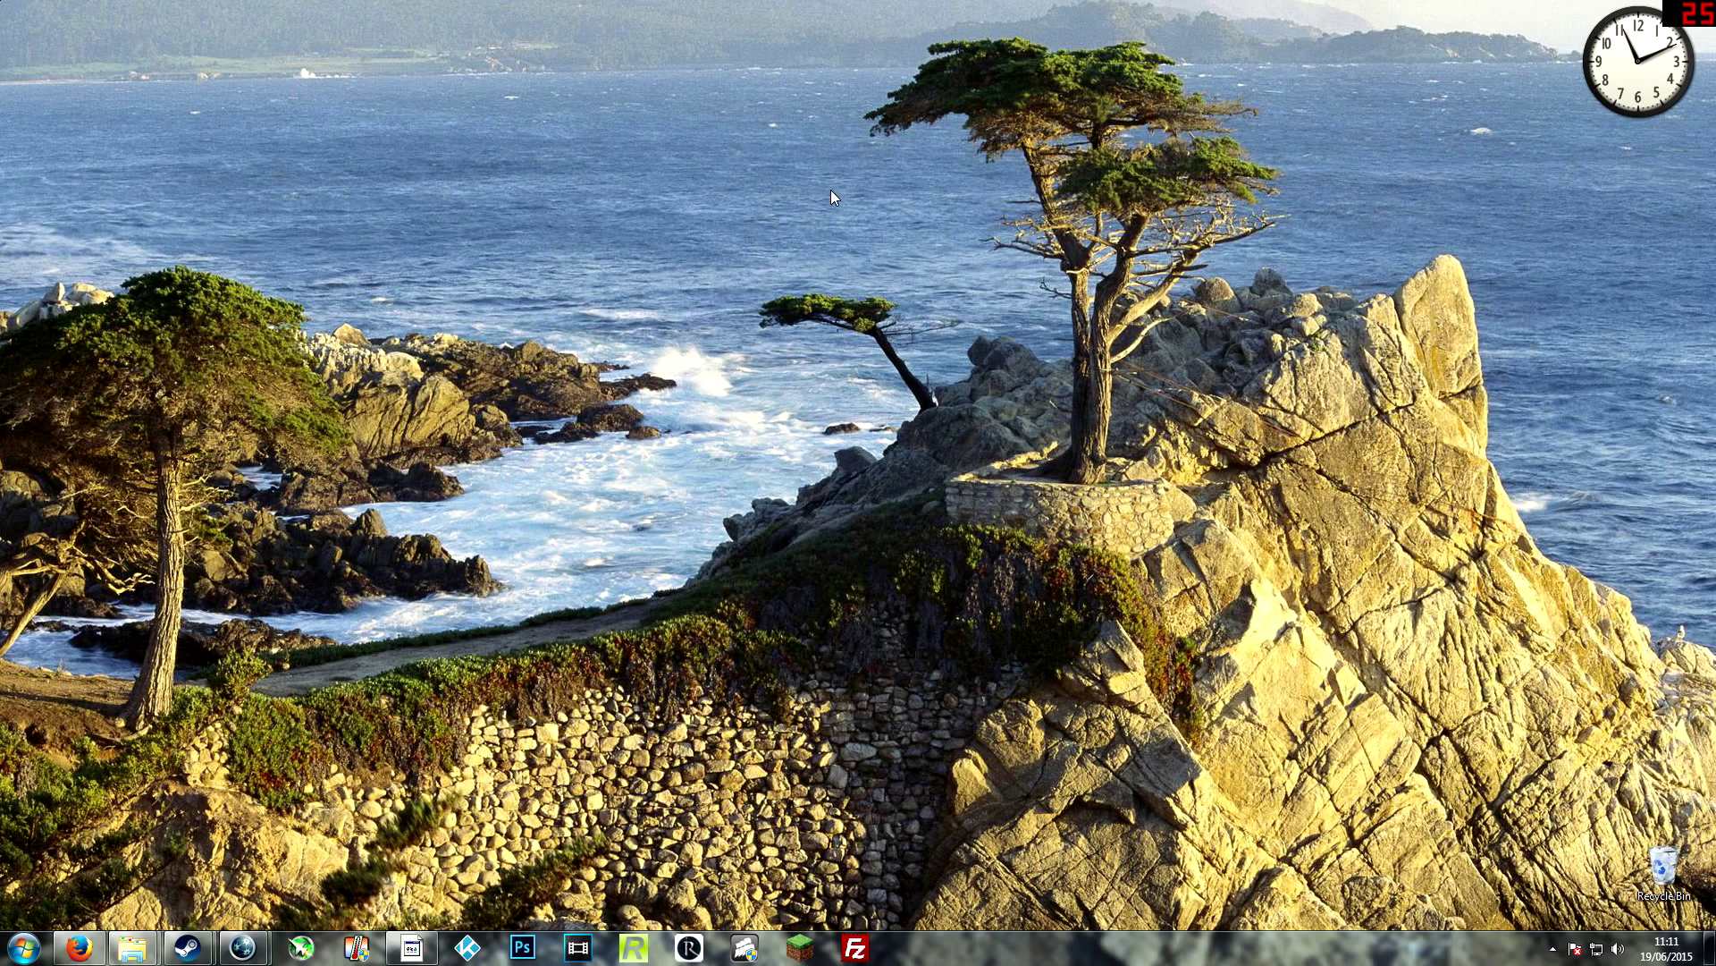
Launch Command Prompt from the Win+R Run box and nudge its window down-right.
key(super+r)
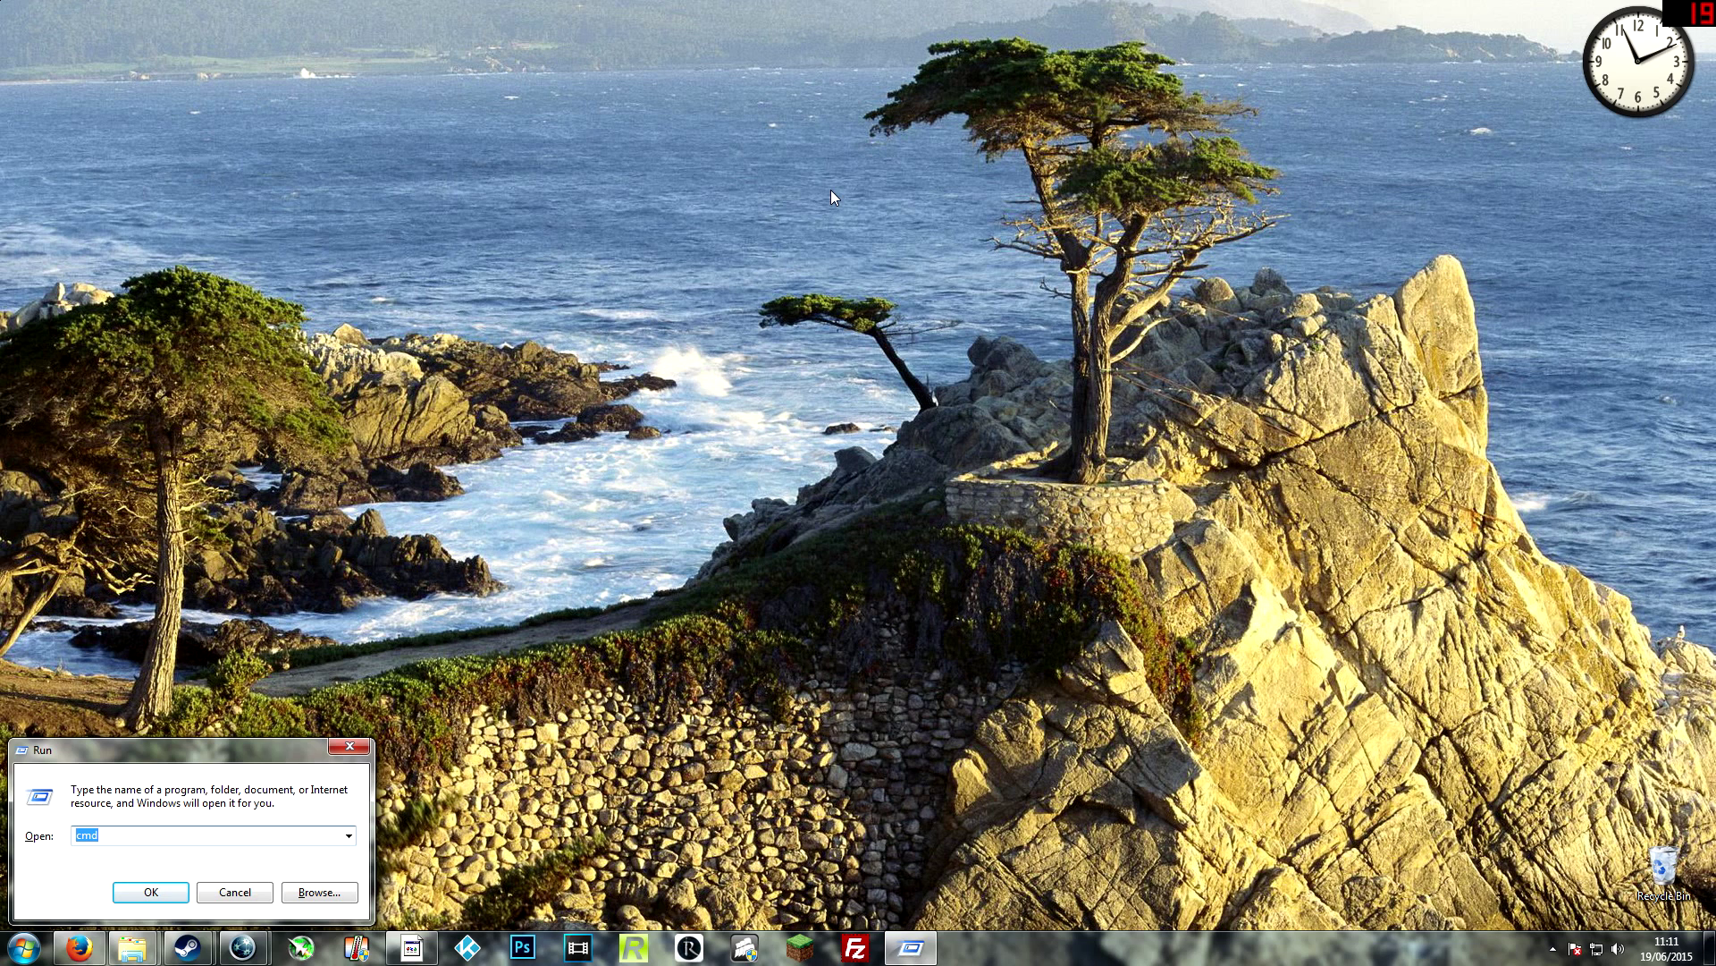
text(cmd)
key(Return)
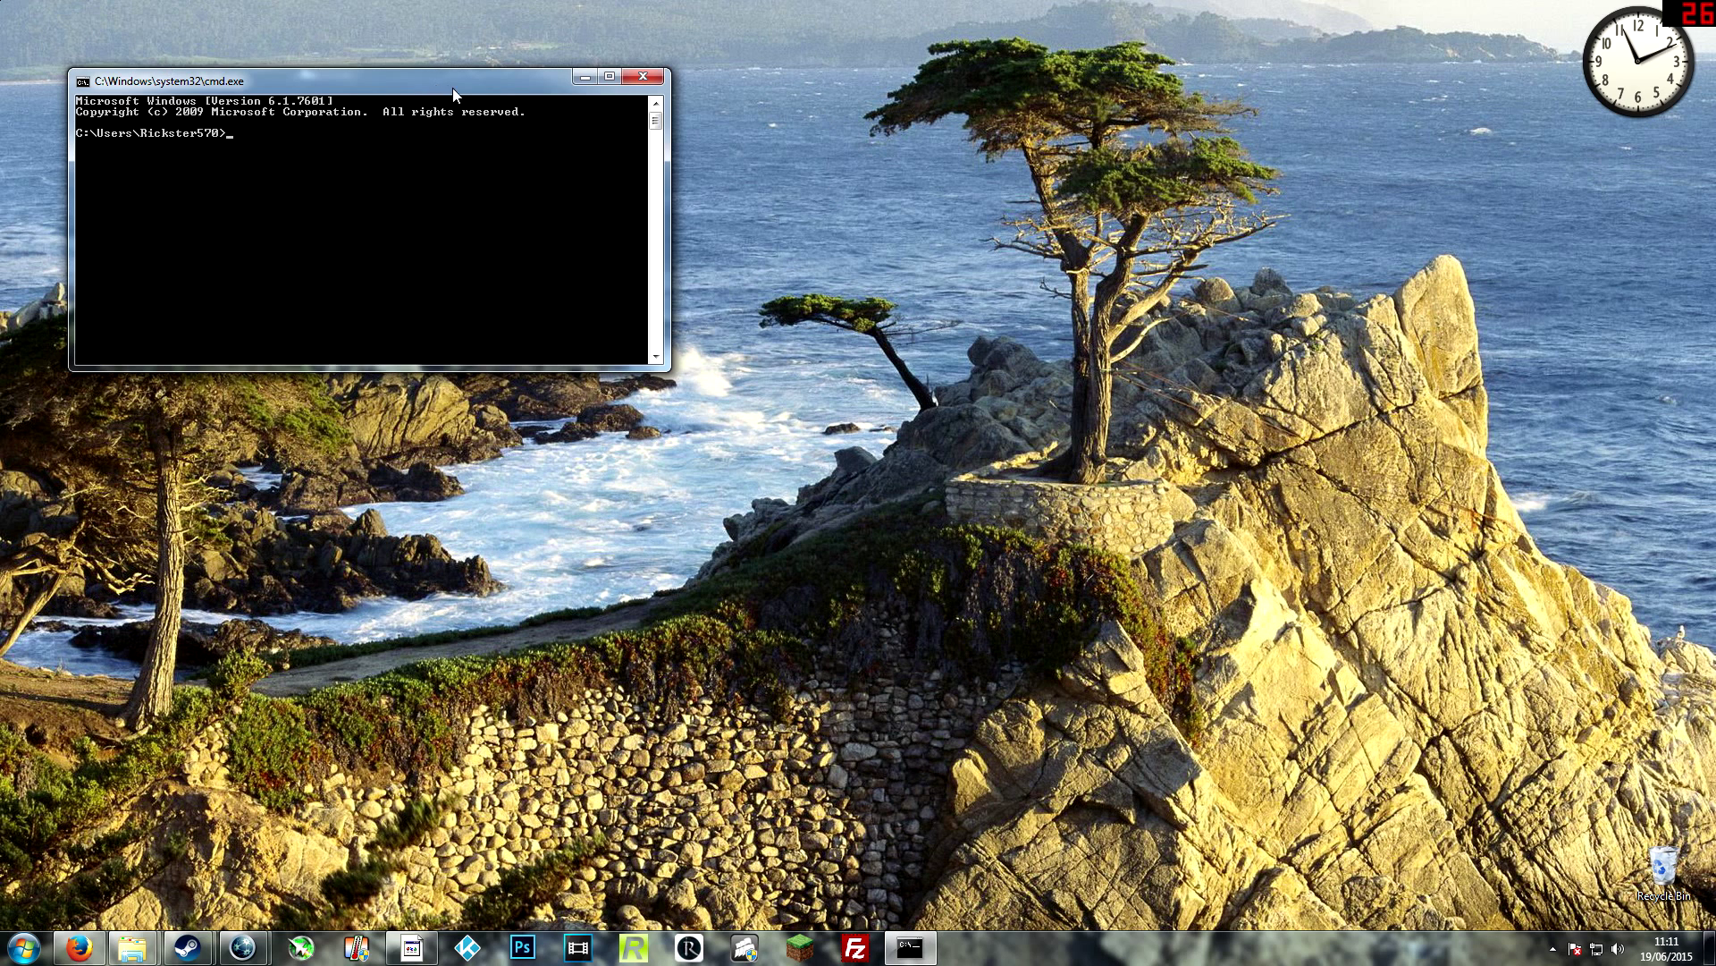
drag(453, 92, 574, 126)
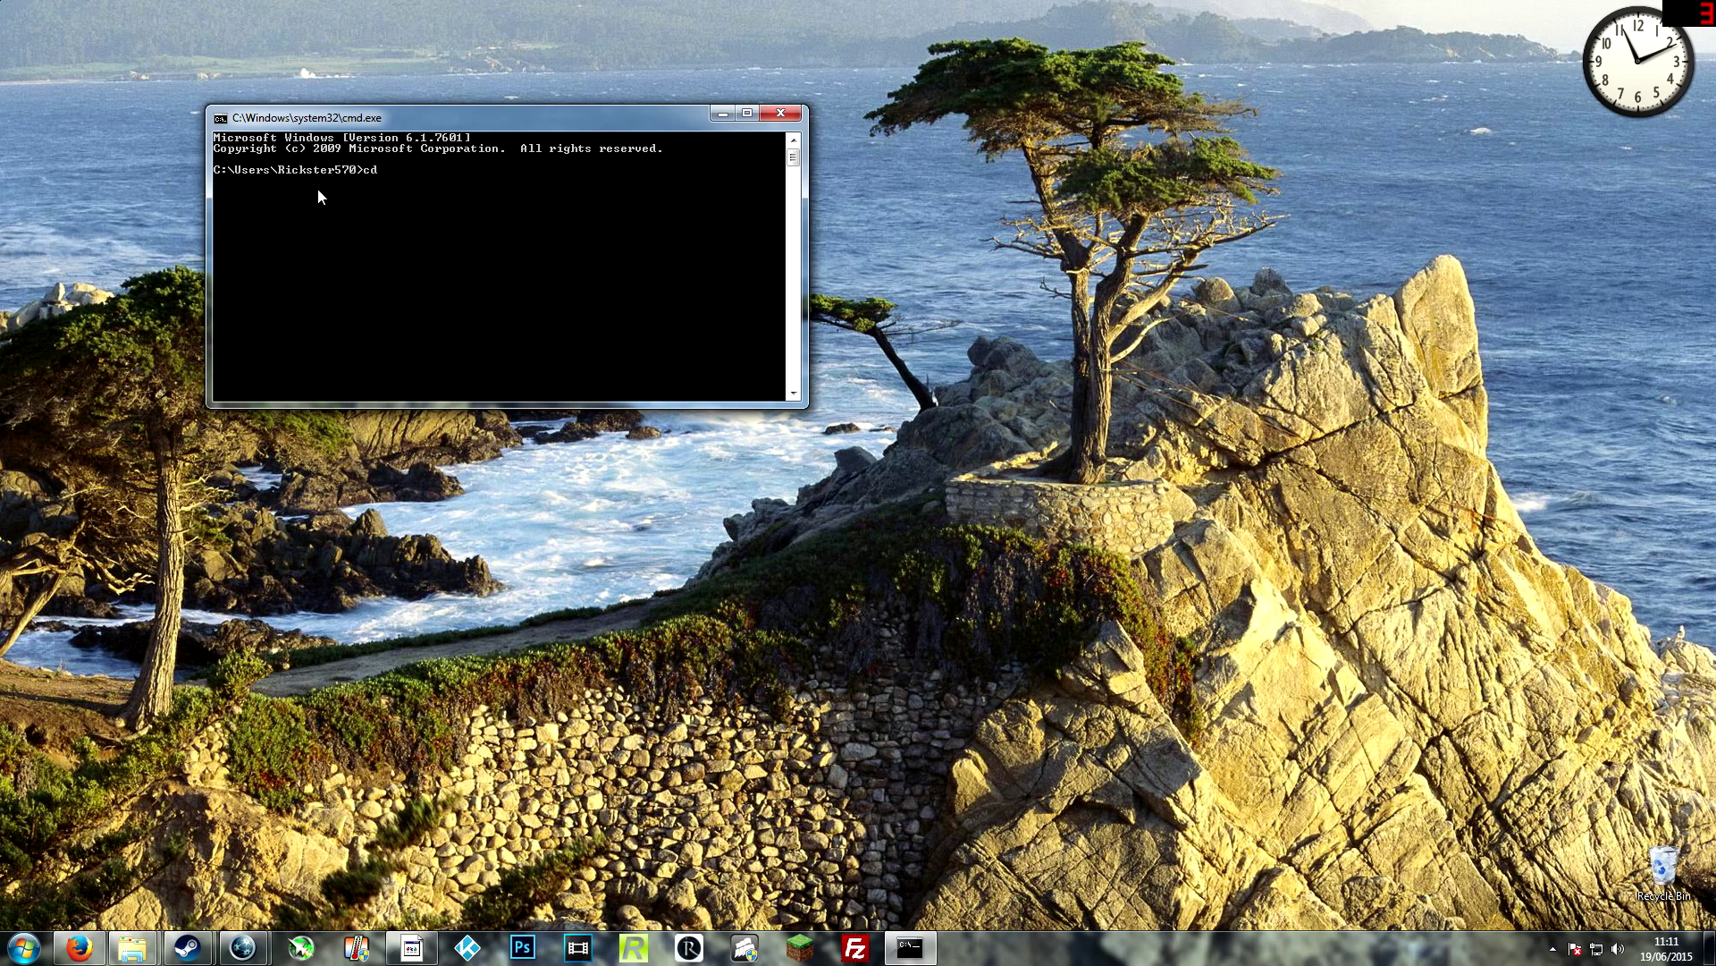
Copy the Minecraft Overviewer folder path from Explorer and cd into it in Command Prompt.
click(134, 949)
click(145, 842)
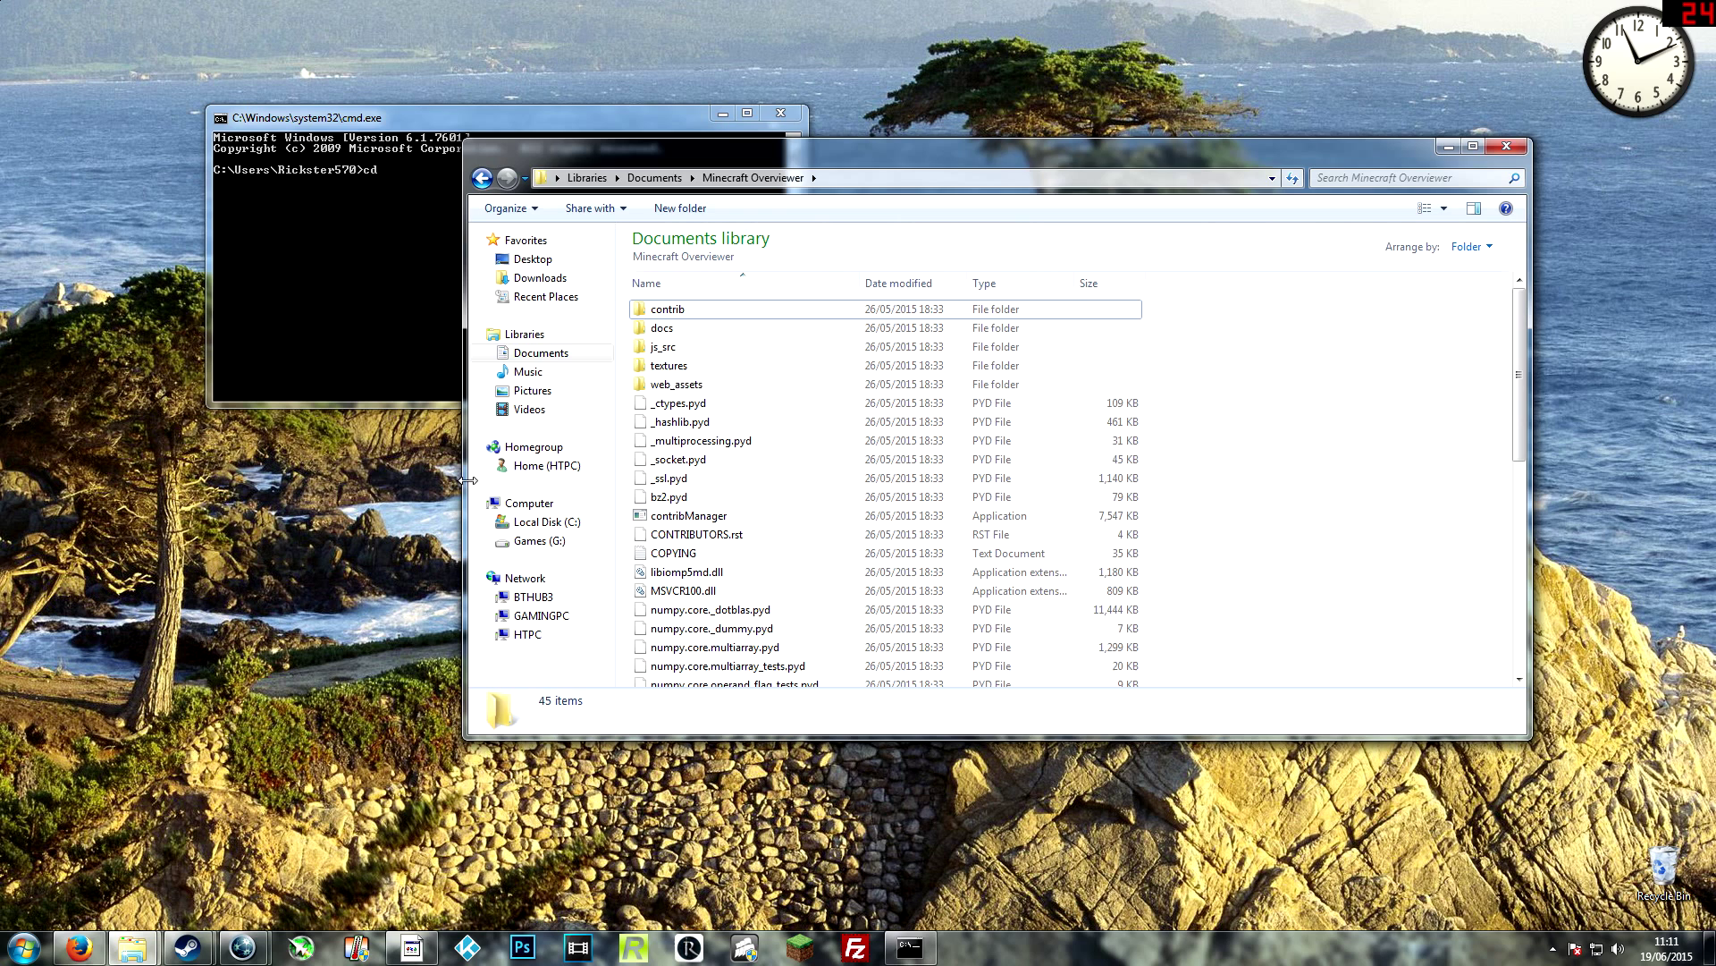
right_click(839, 178)
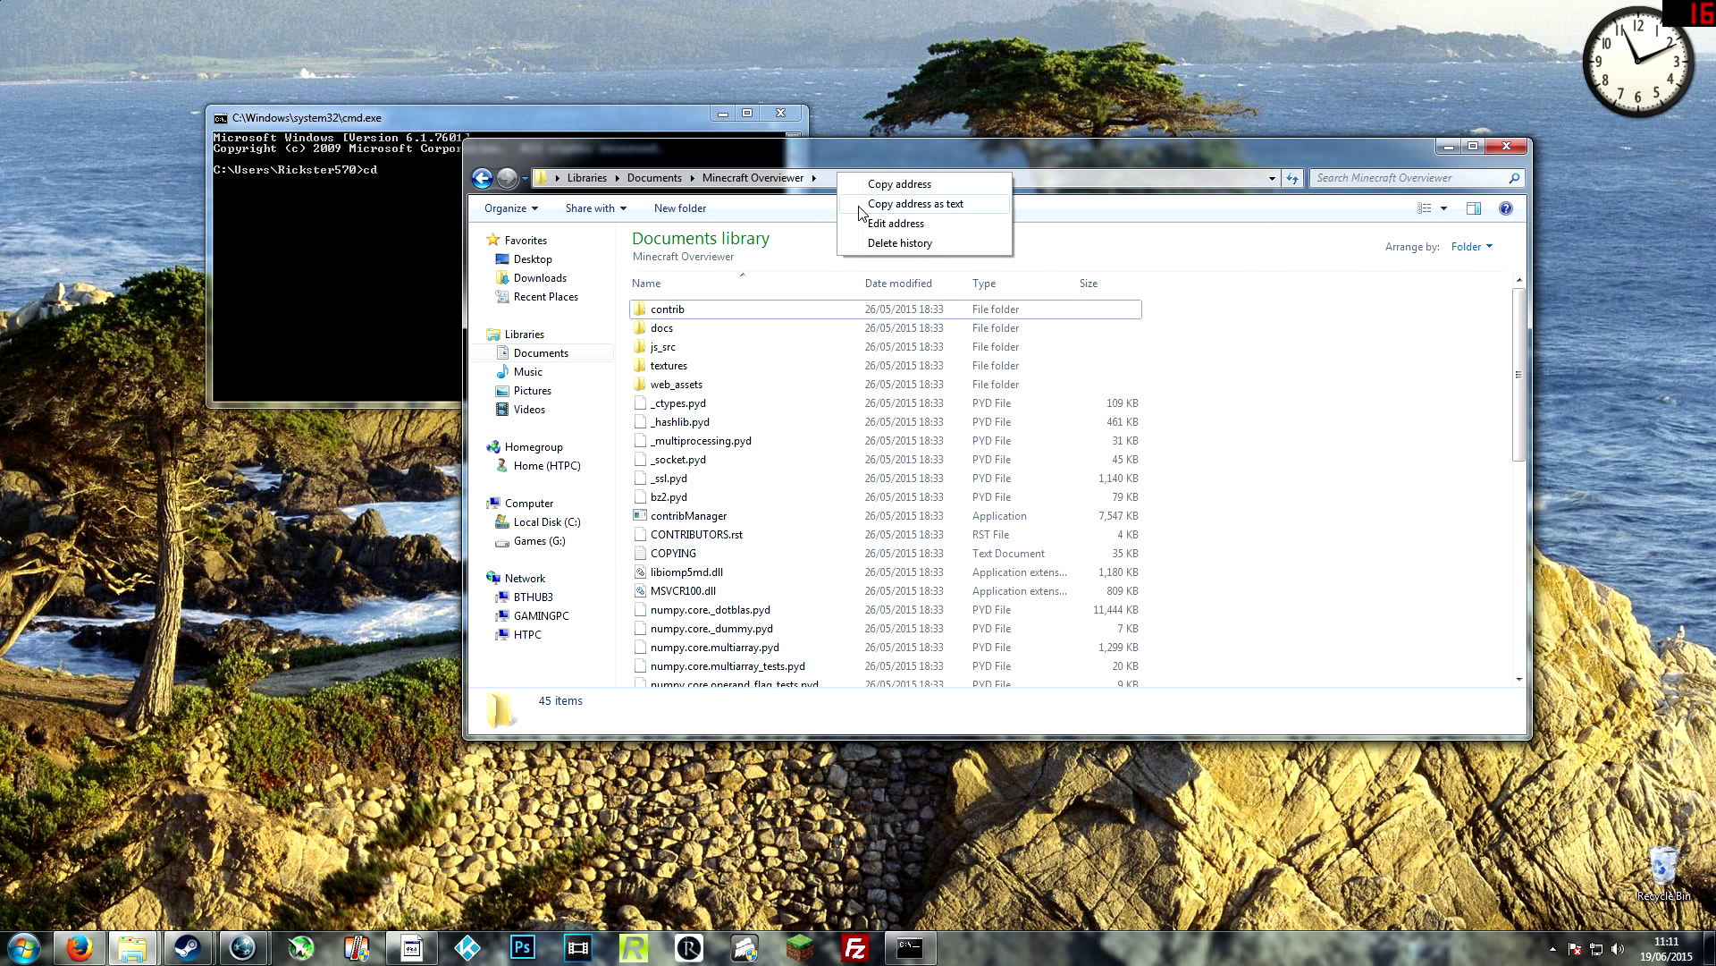
click(885, 204)
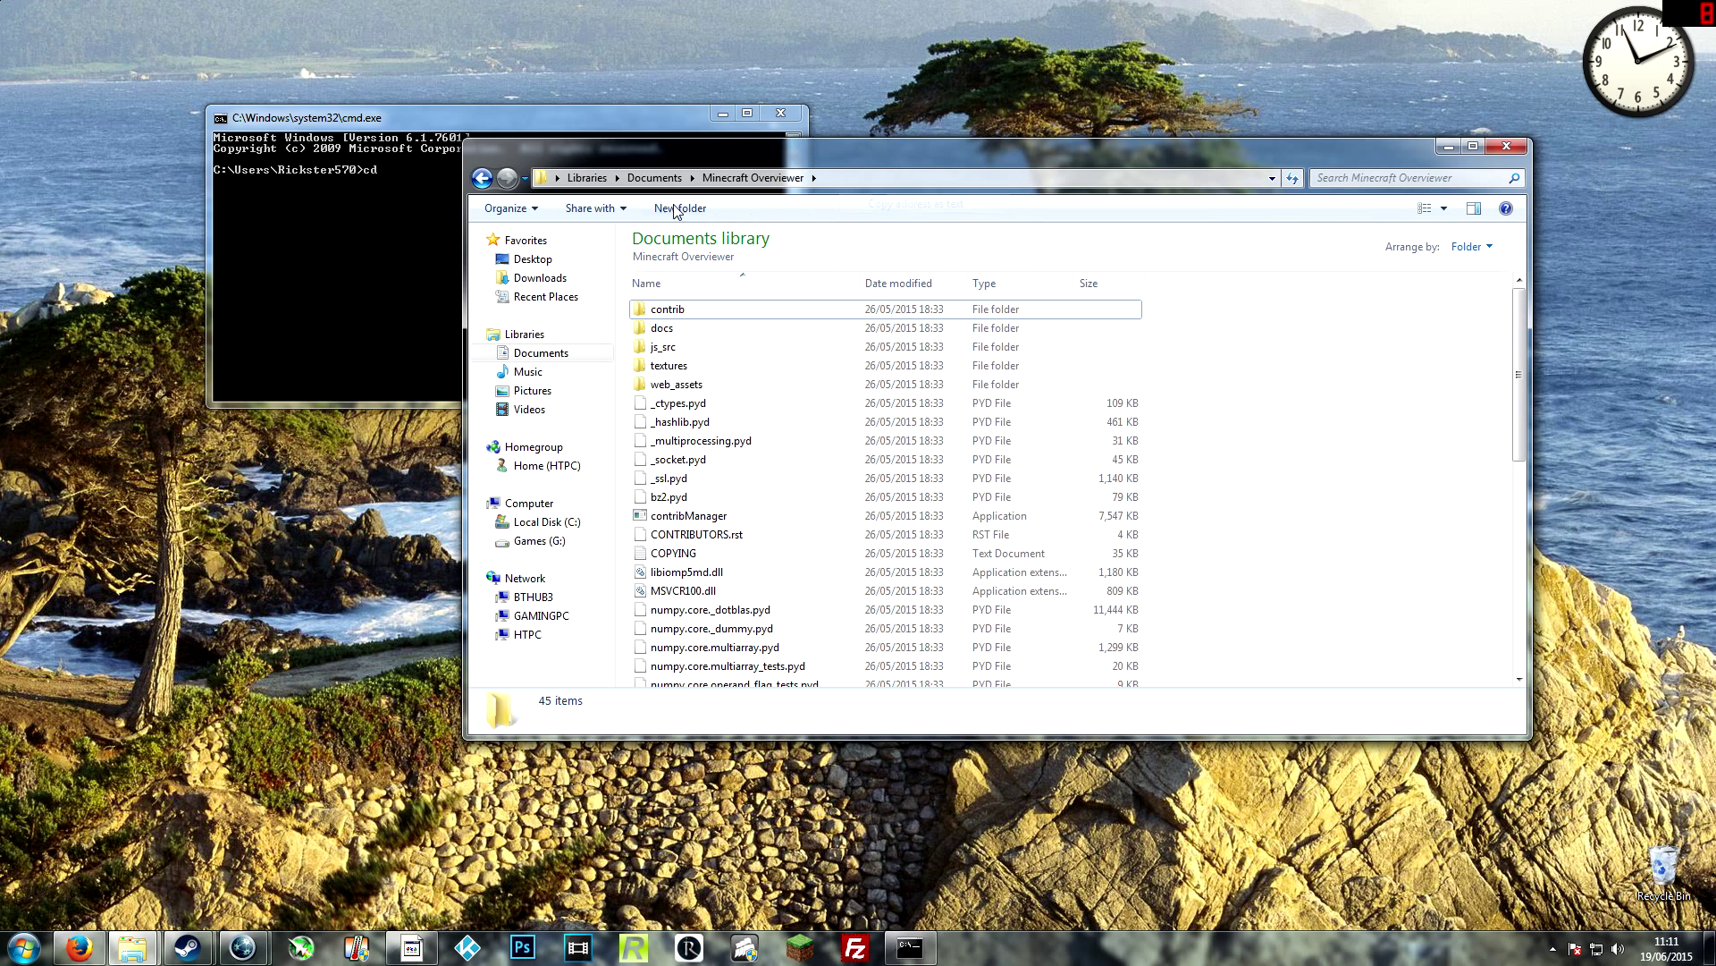
click(413, 174)
right_click(444, 174)
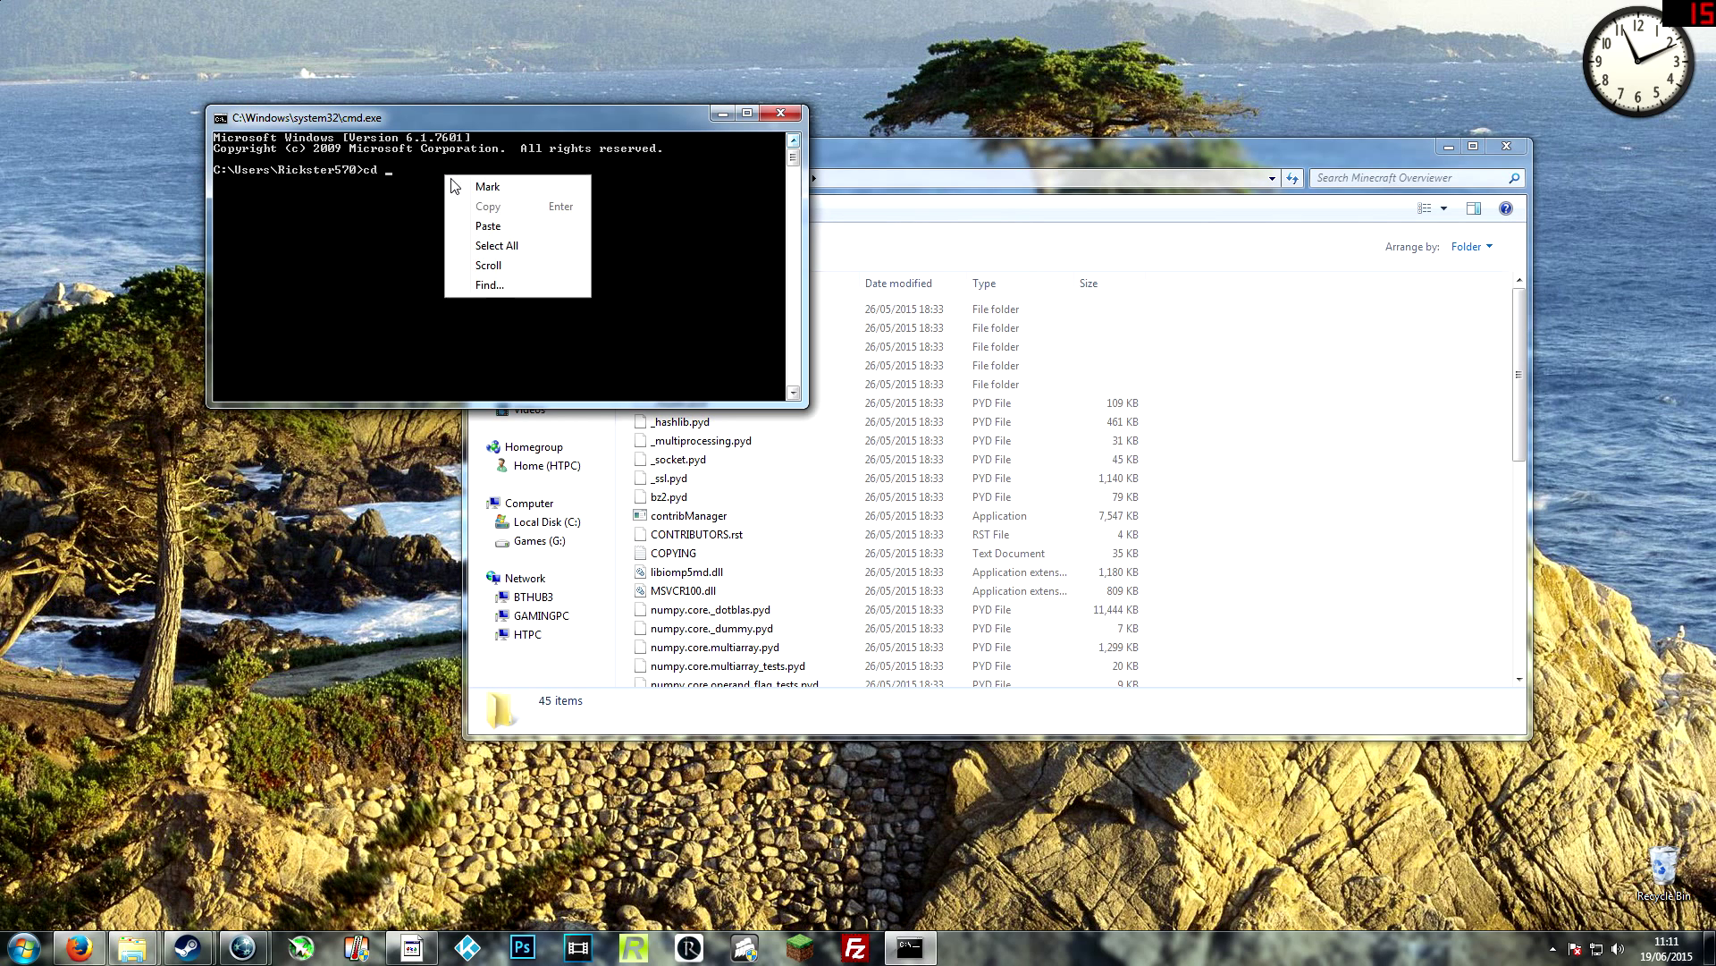
click(486, 227)
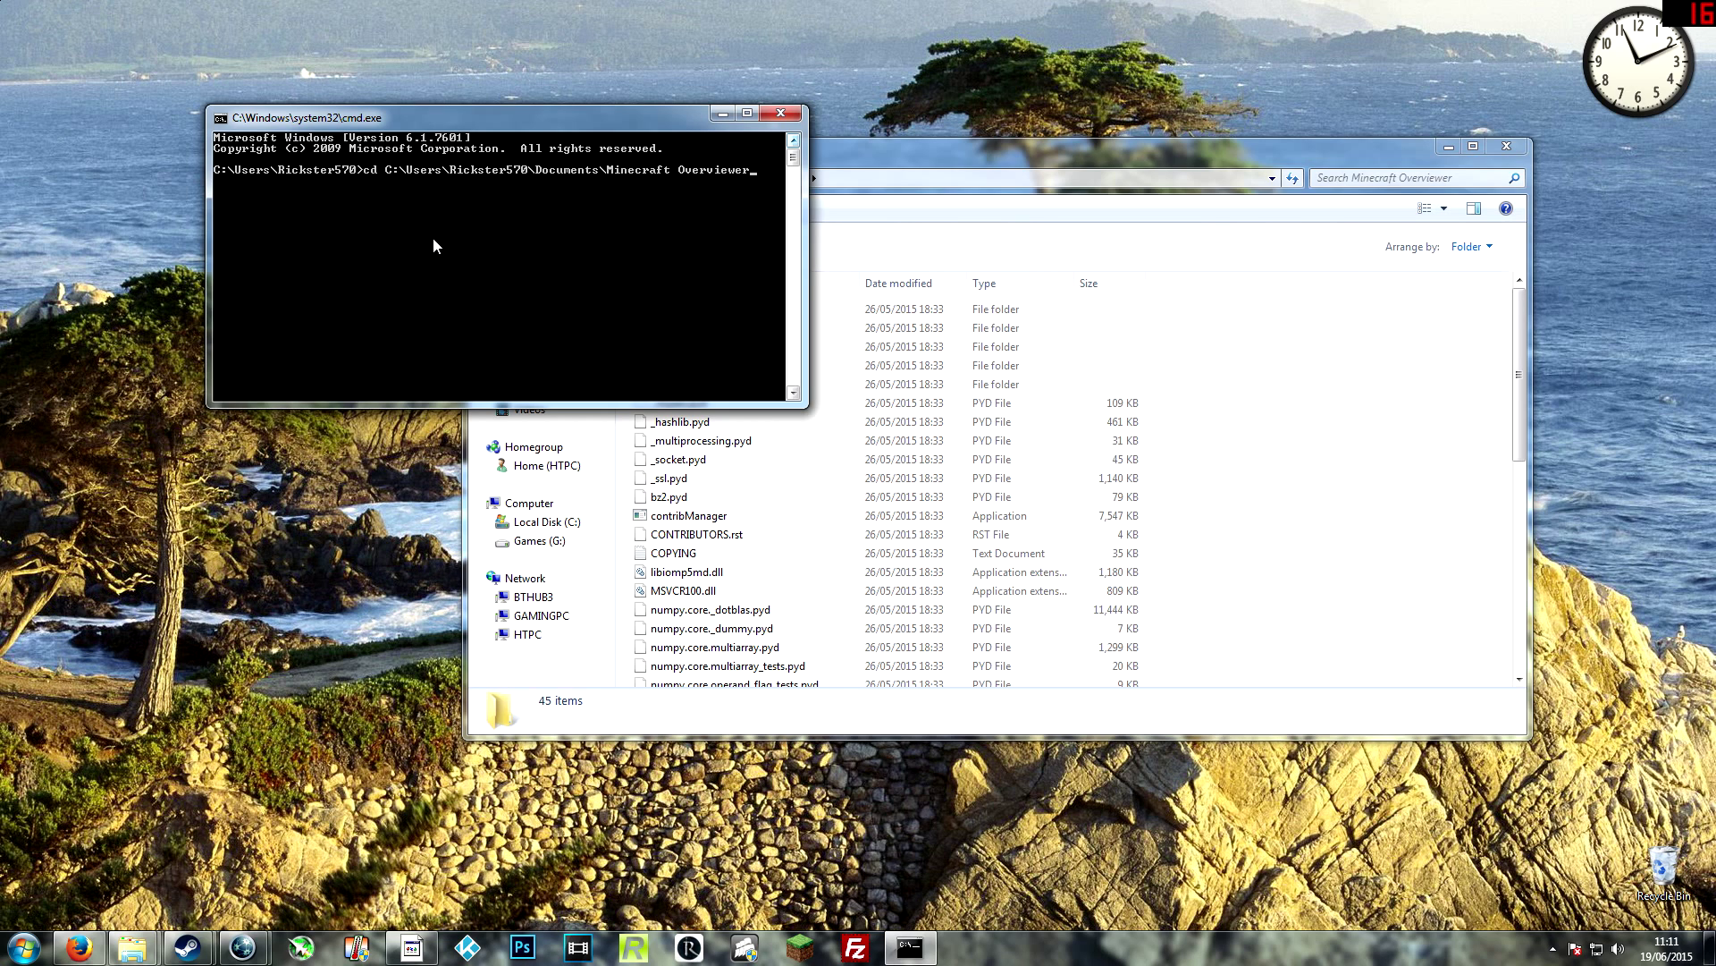
key(Return)
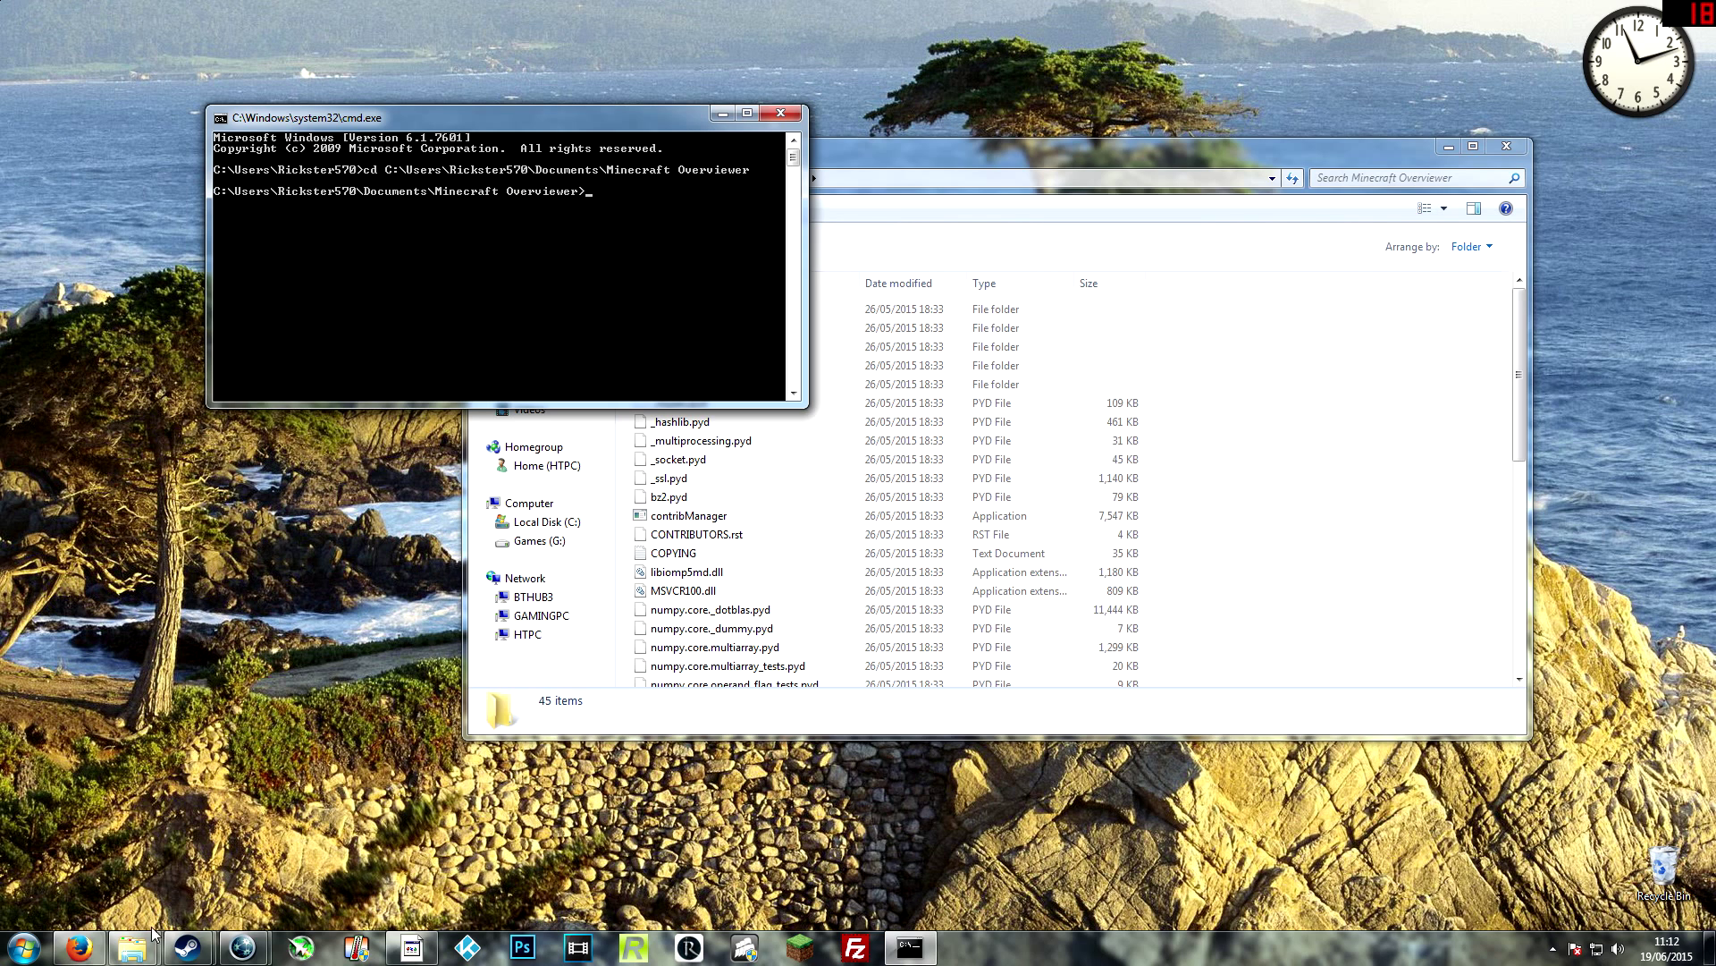
mouse_move(132, 948)
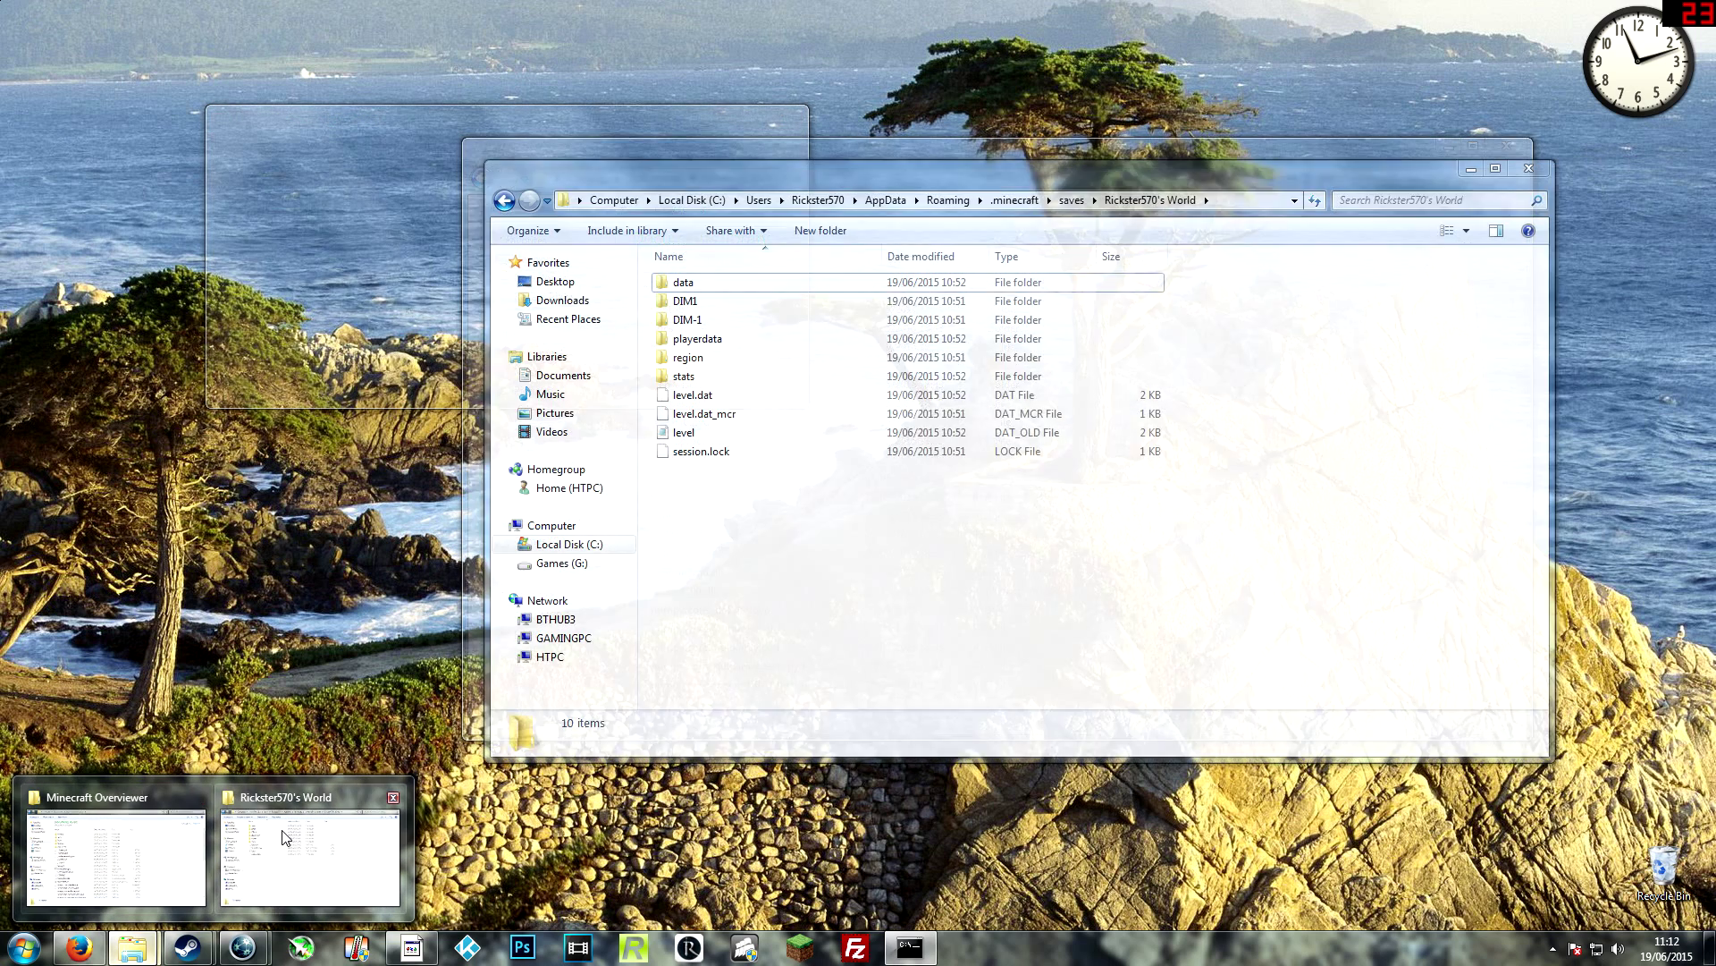
Paste the copied world save folder path, quoted, after overviewer.exe in the console.
click(291, 825)
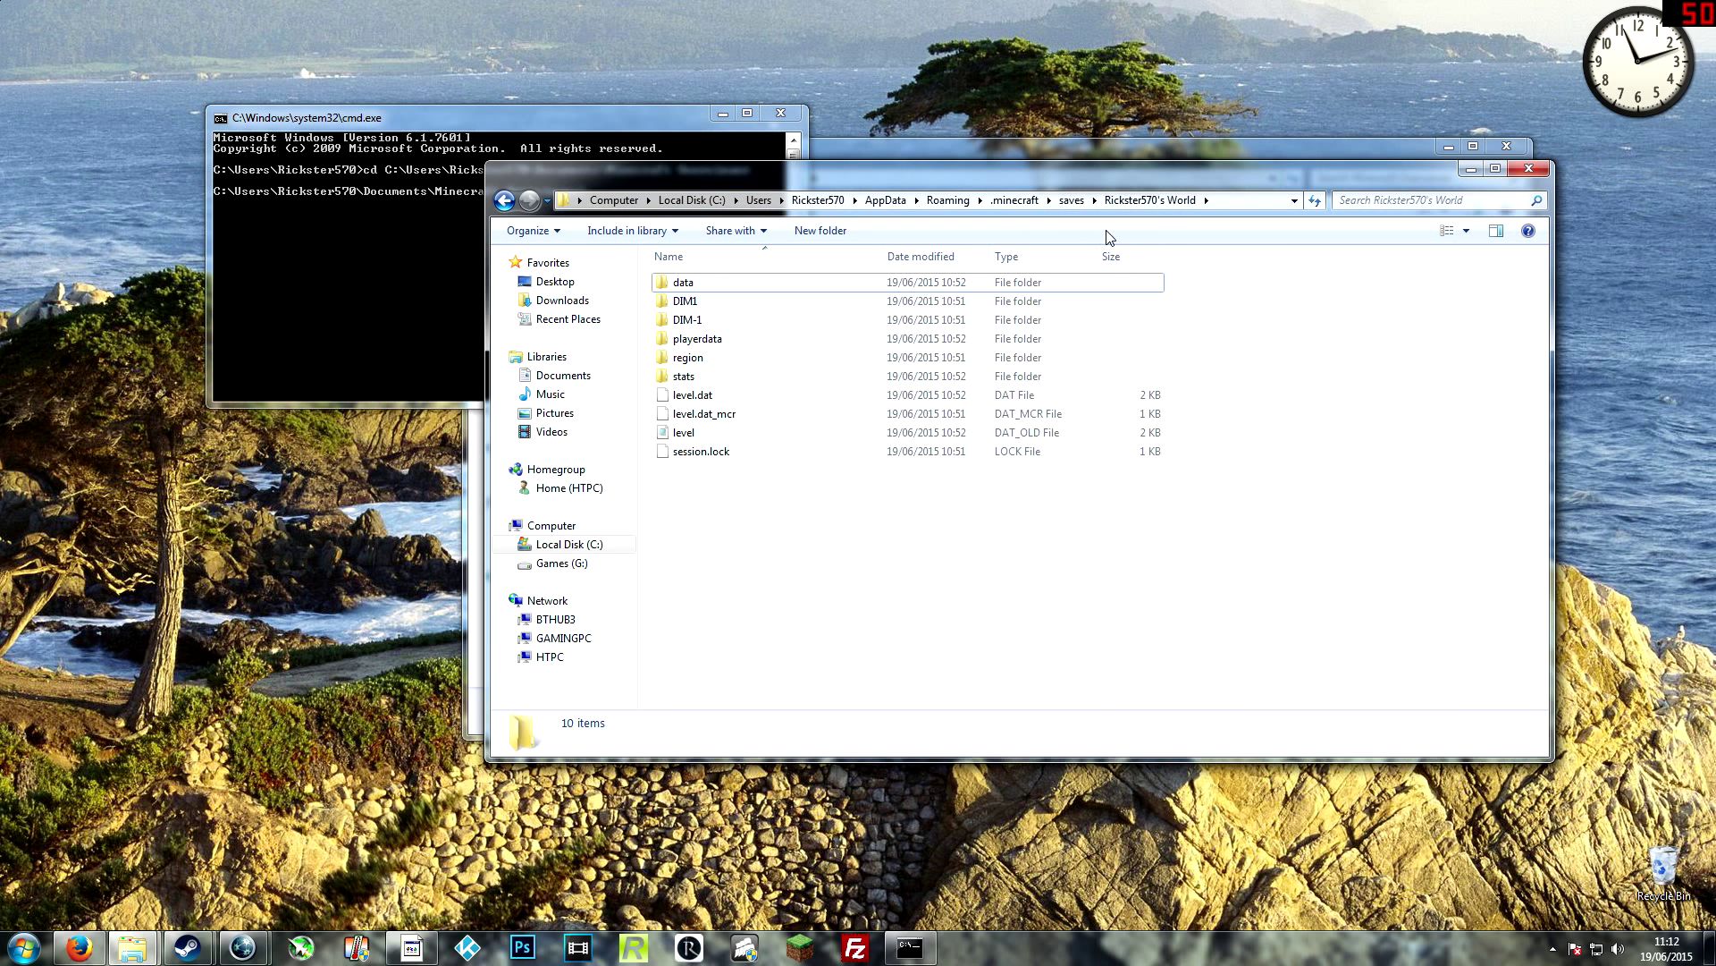
right_click(1177, 202)
click(1209, 232)
click(474, 240)
text(ove)
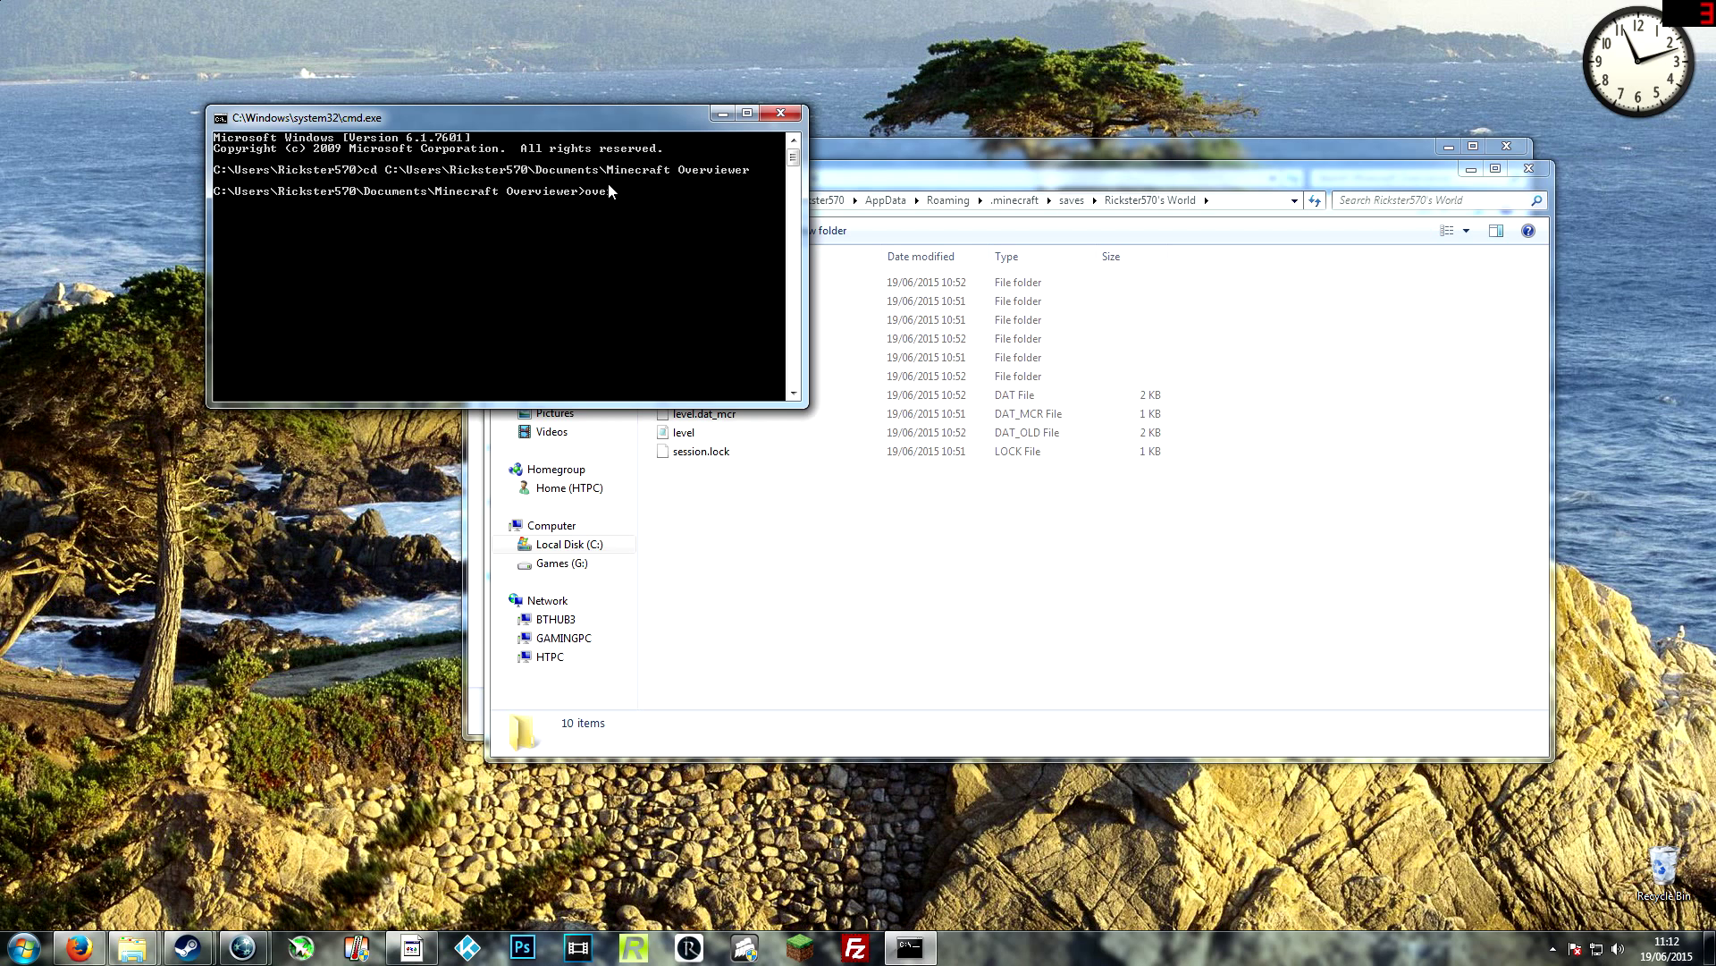
text(rviewer.exe ")
right_click(712, 192)
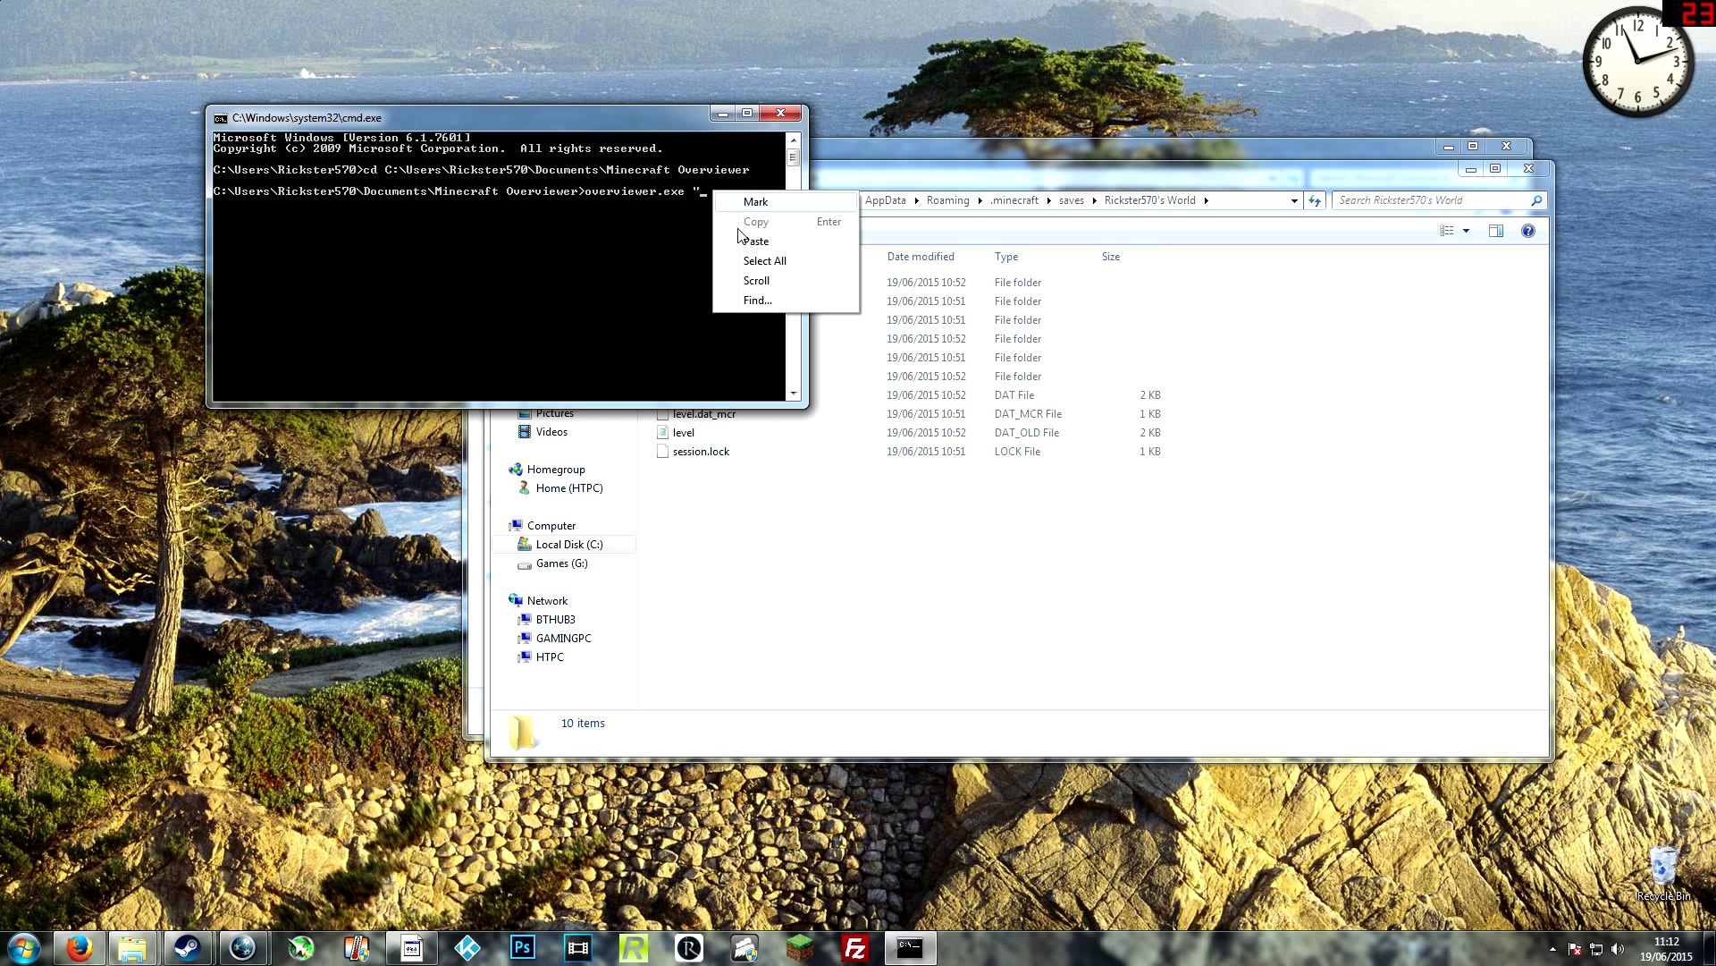
click(737, 239)
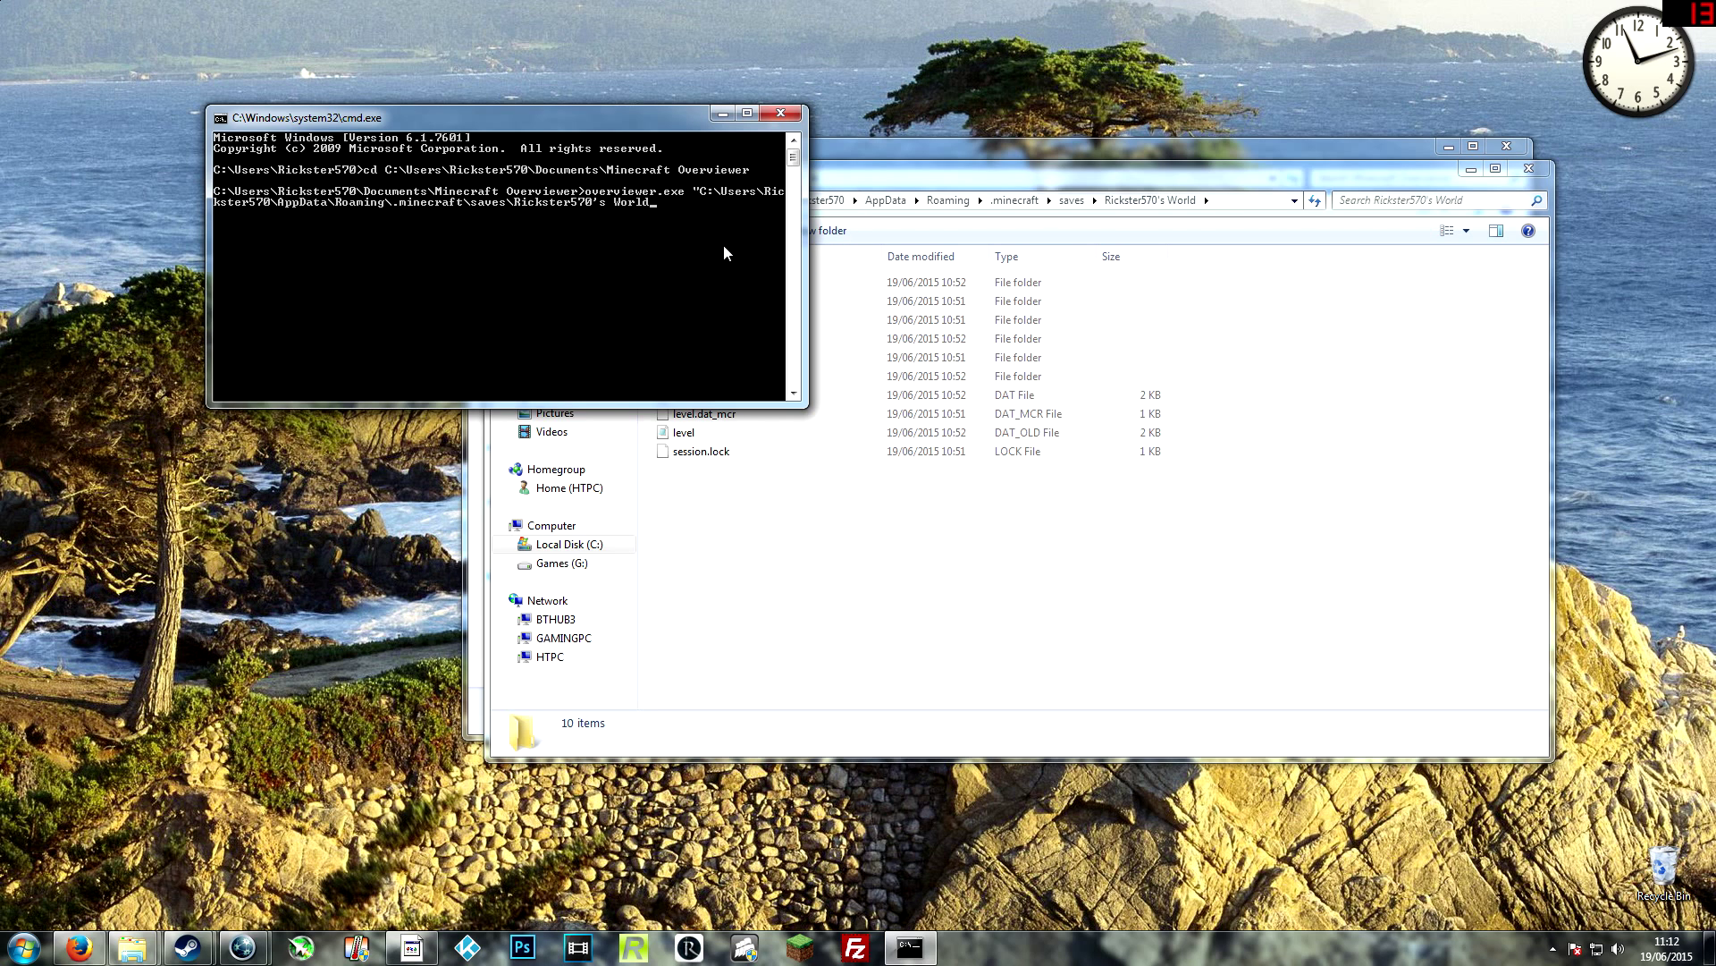
text(")
Create a new empty folder on the desktop and open it.
right_click(210, 529)
mouse_move(250, 726)
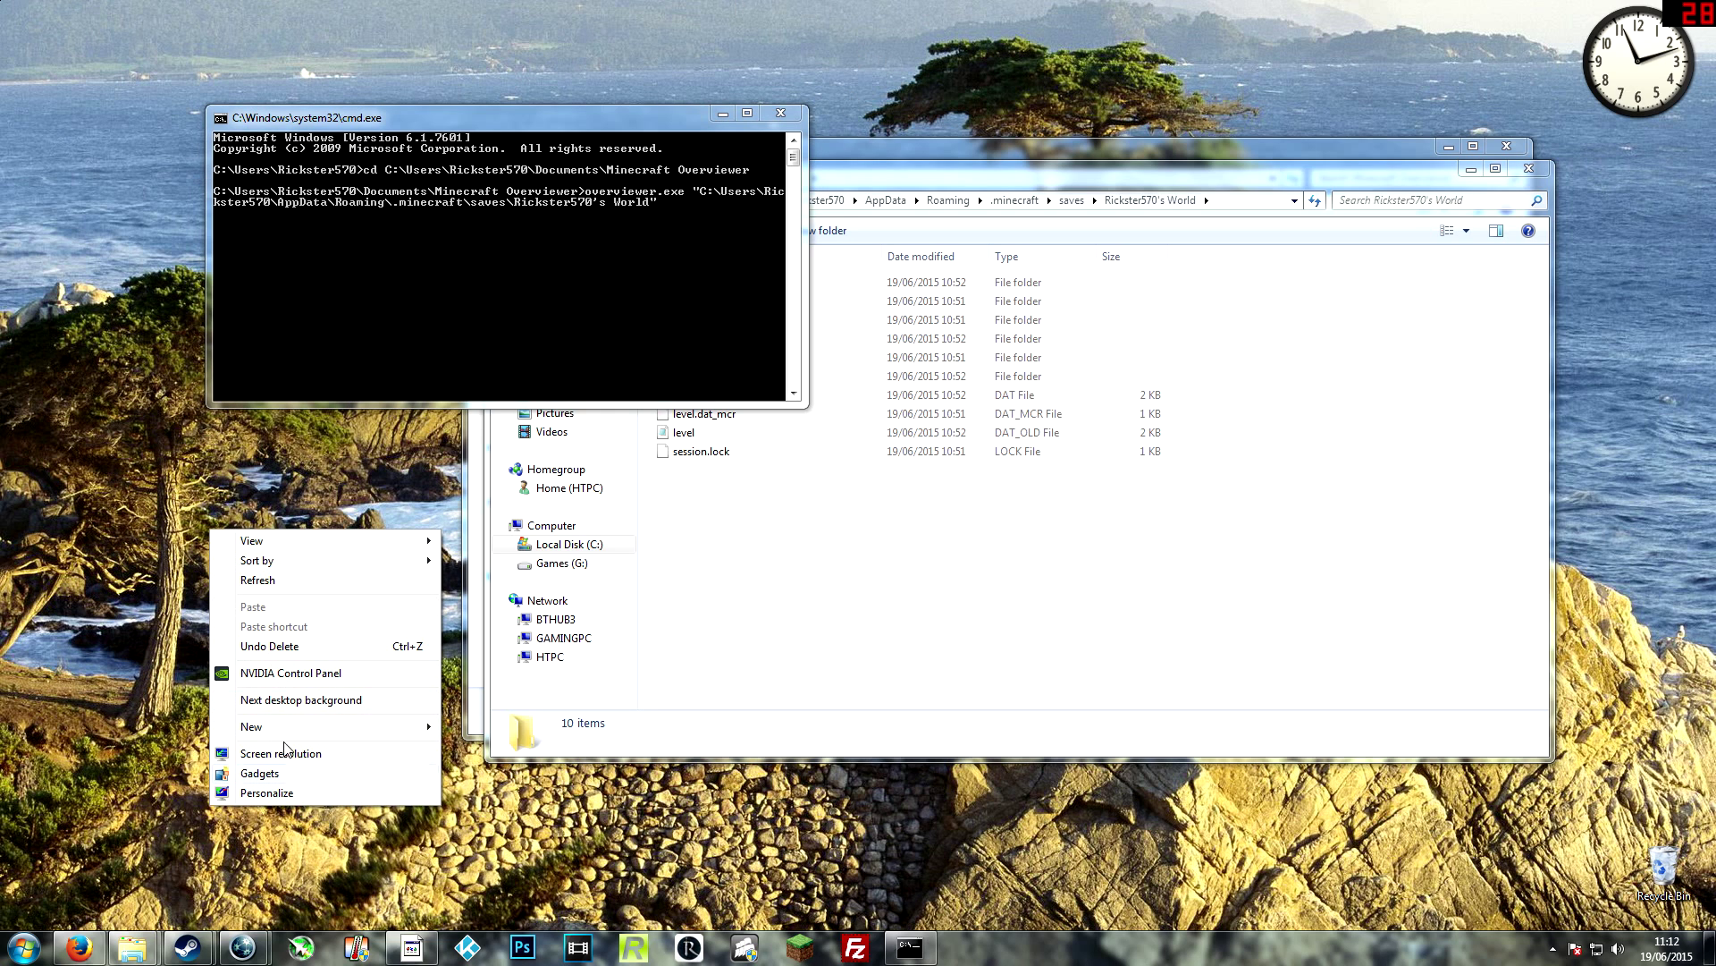
click(509, 731)
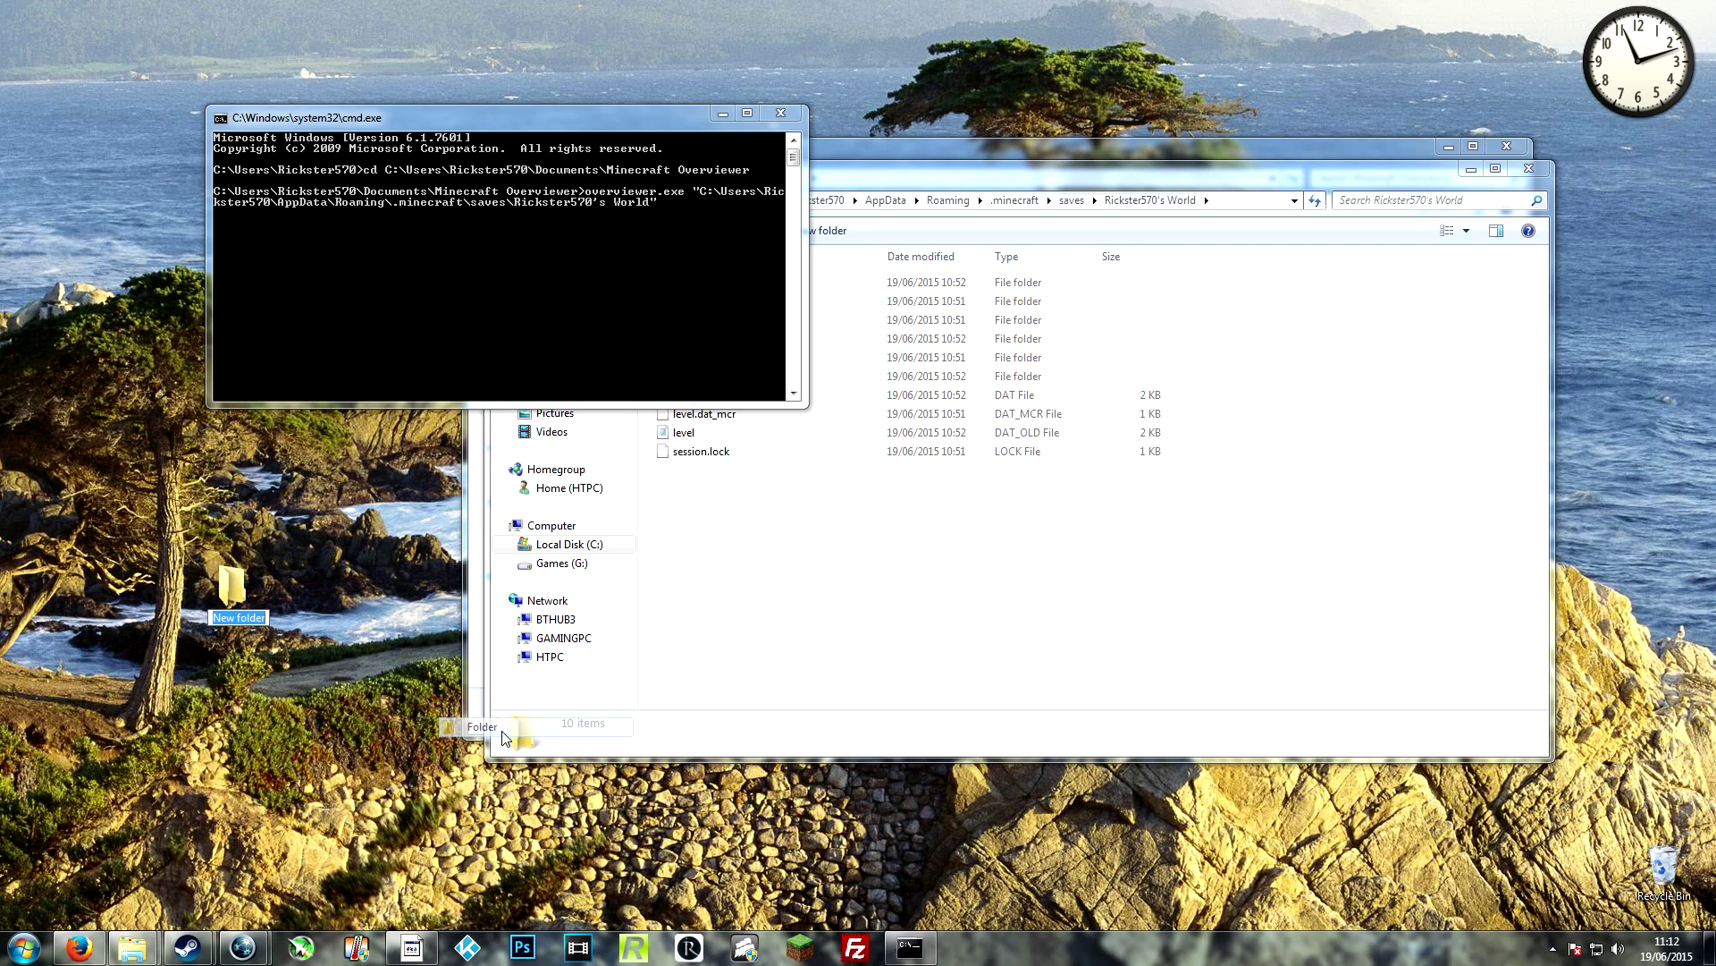
text(Rickster)
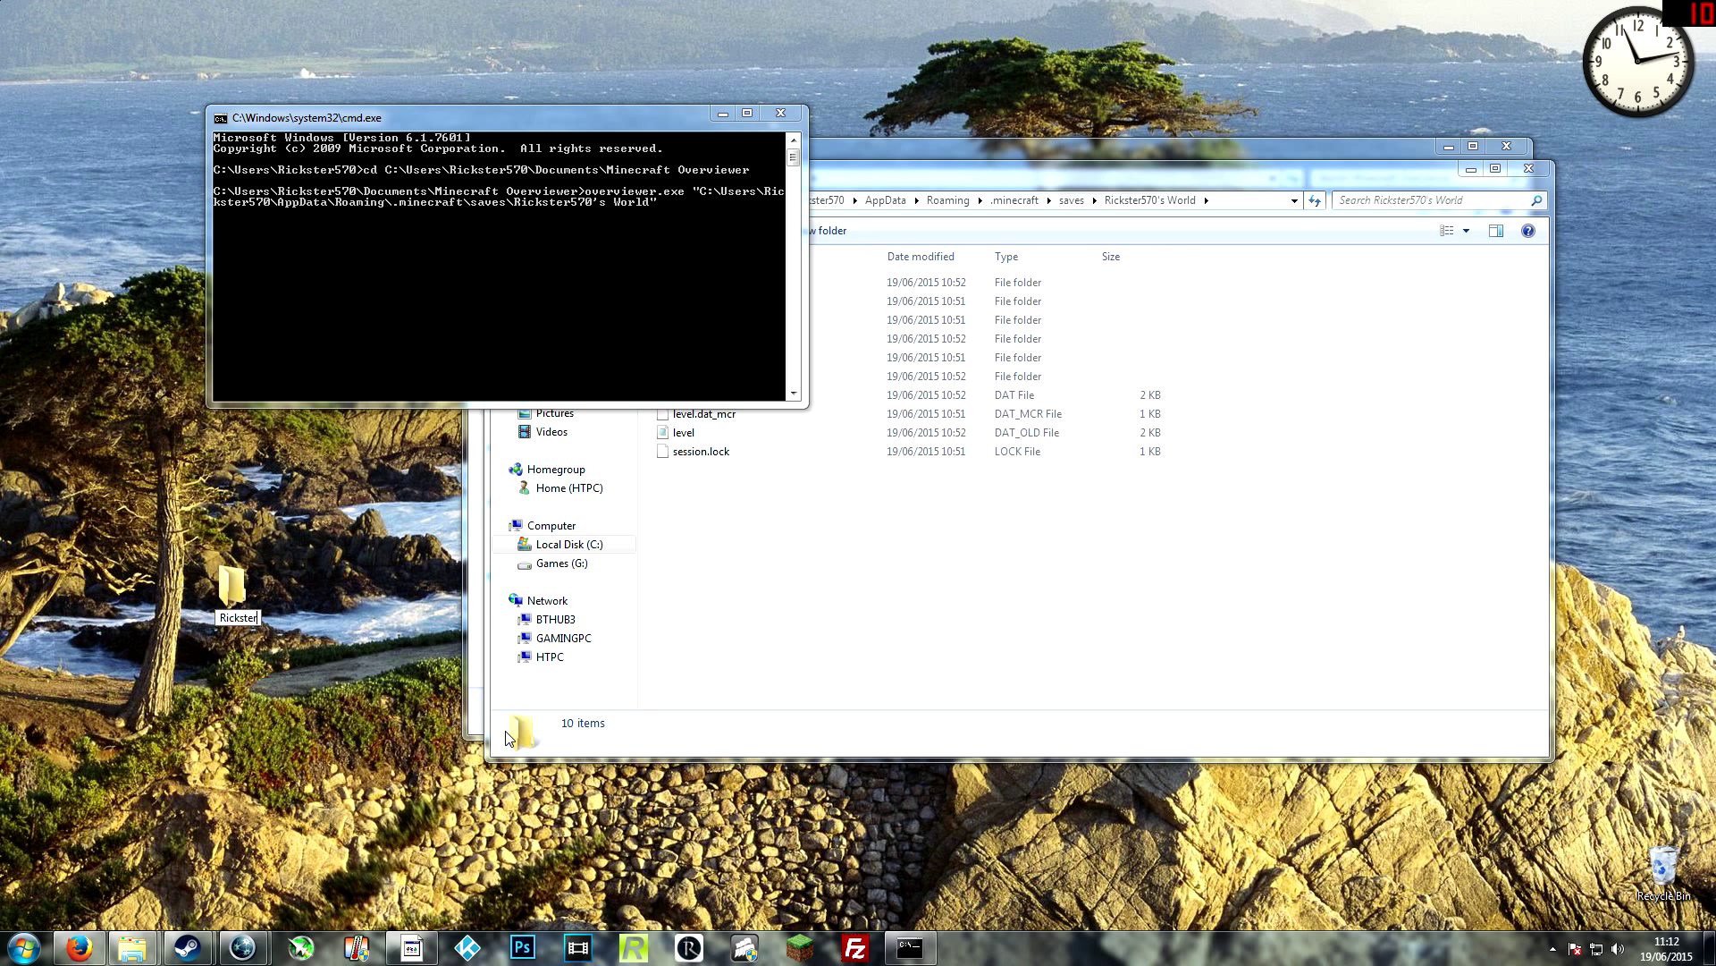
text(5)
text(70's )
text(World)
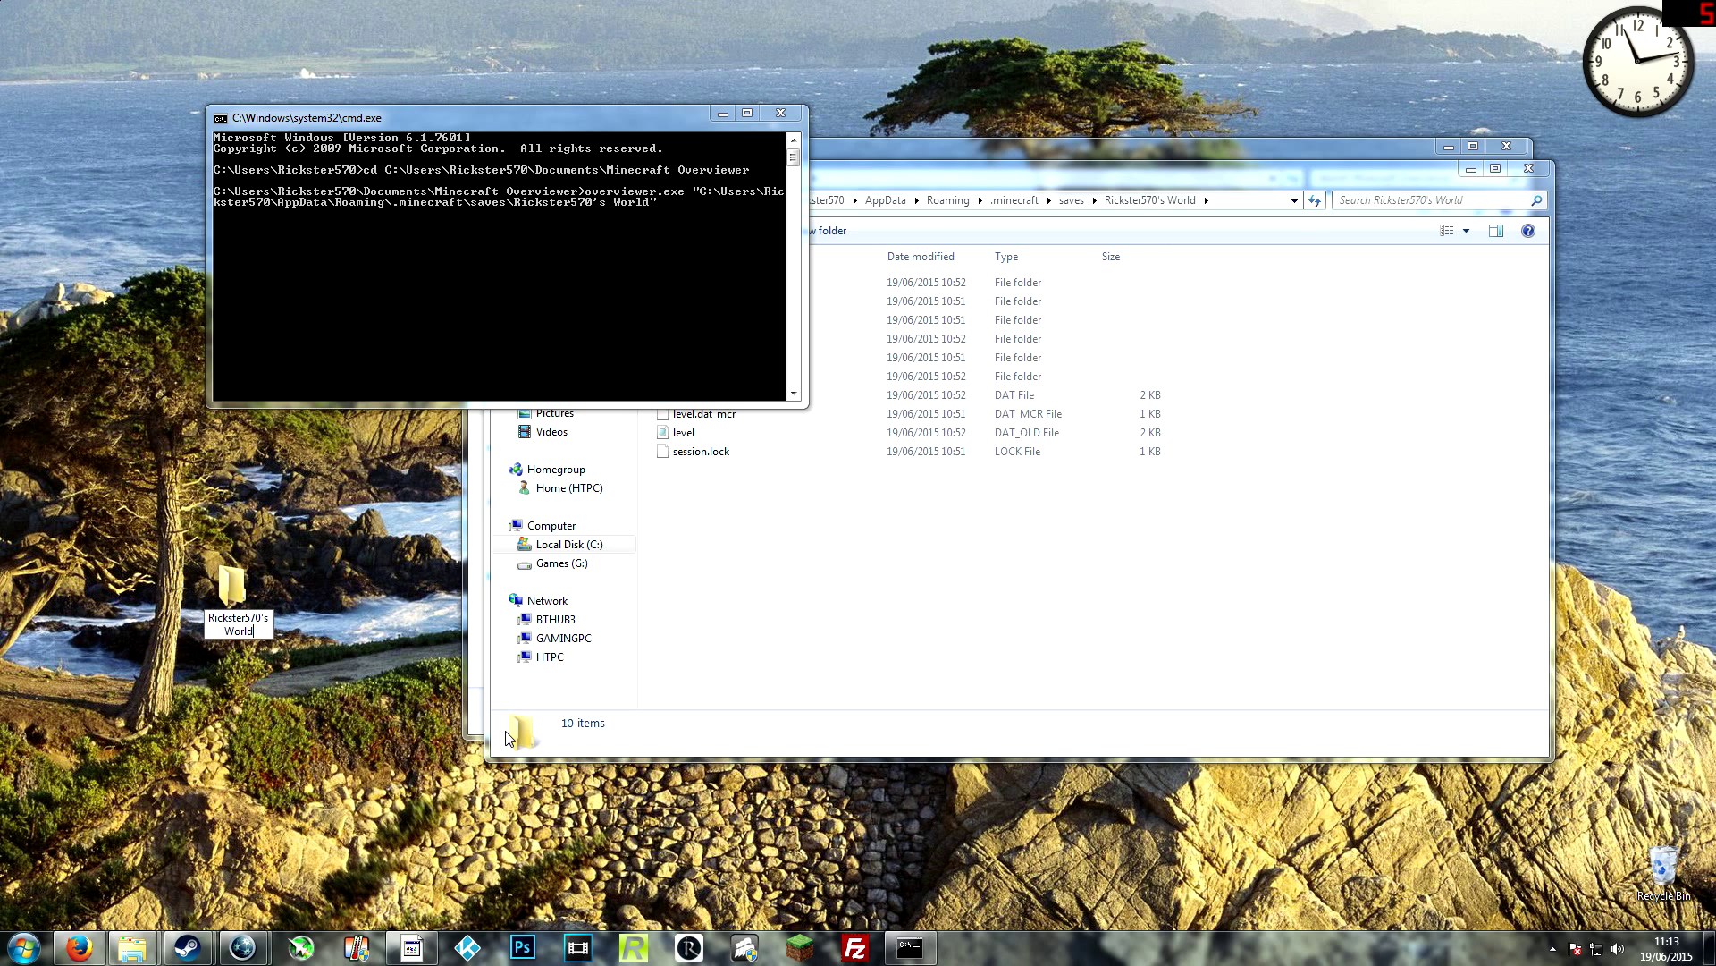
key(Return)
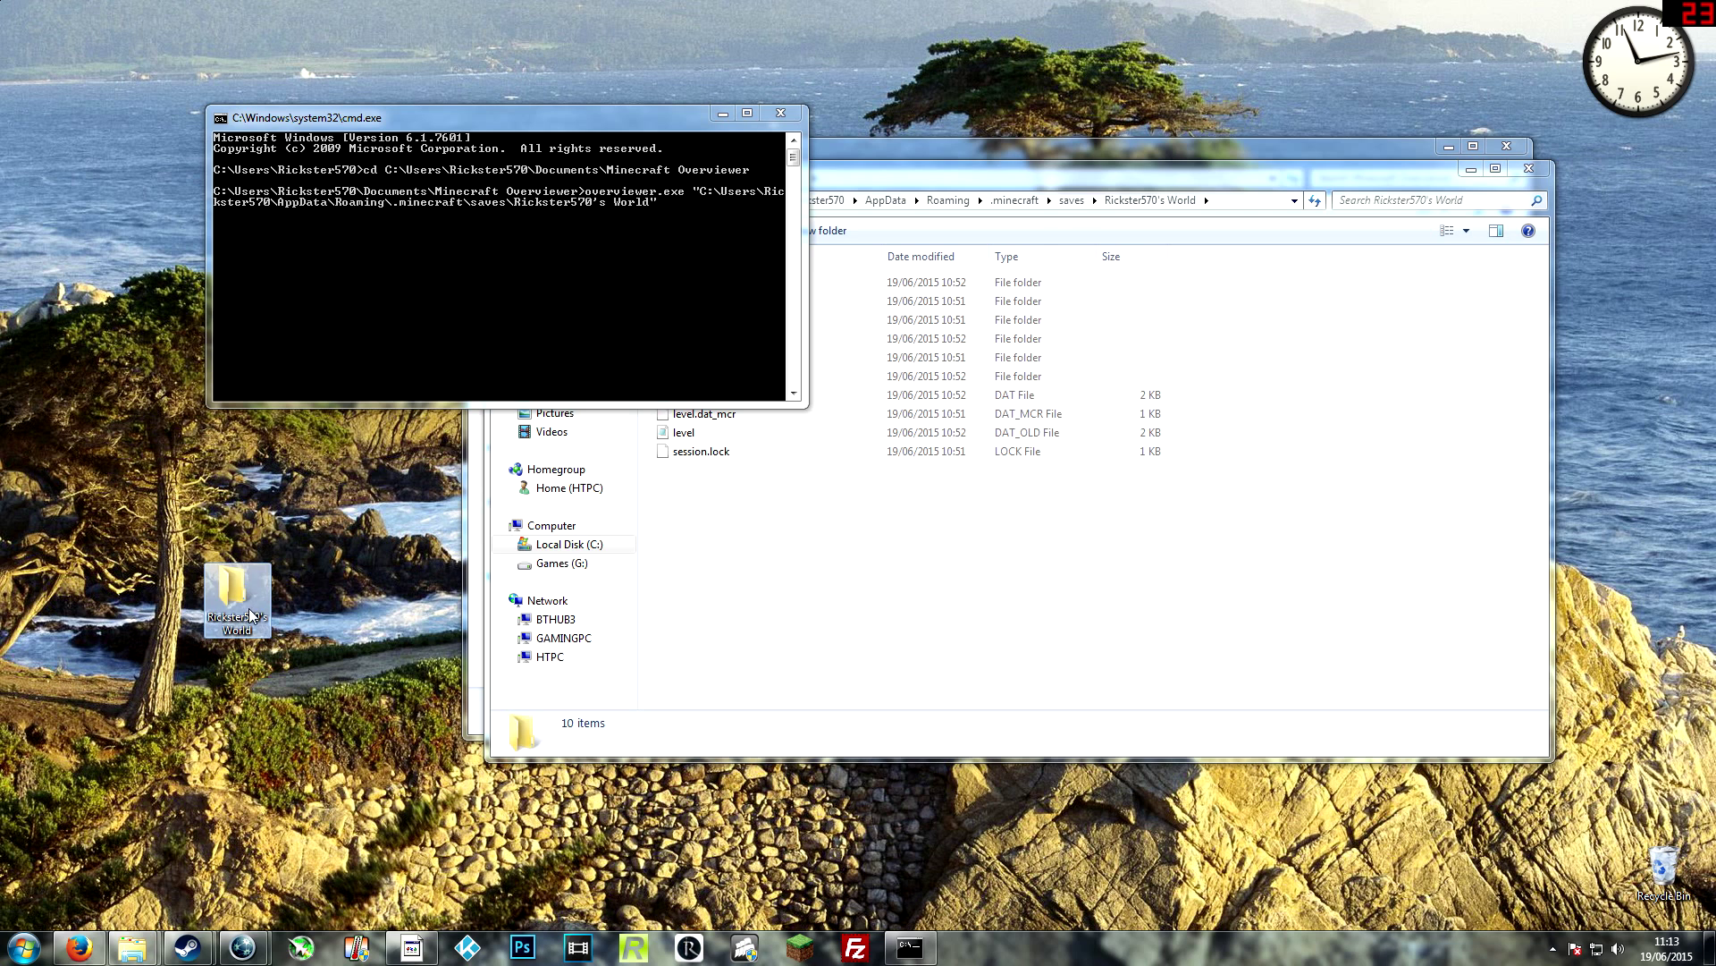
double_click(248, 613)
Copy the new desktop folder's path as text, close Explorer, and refocus the console.
right_click(217, 43)
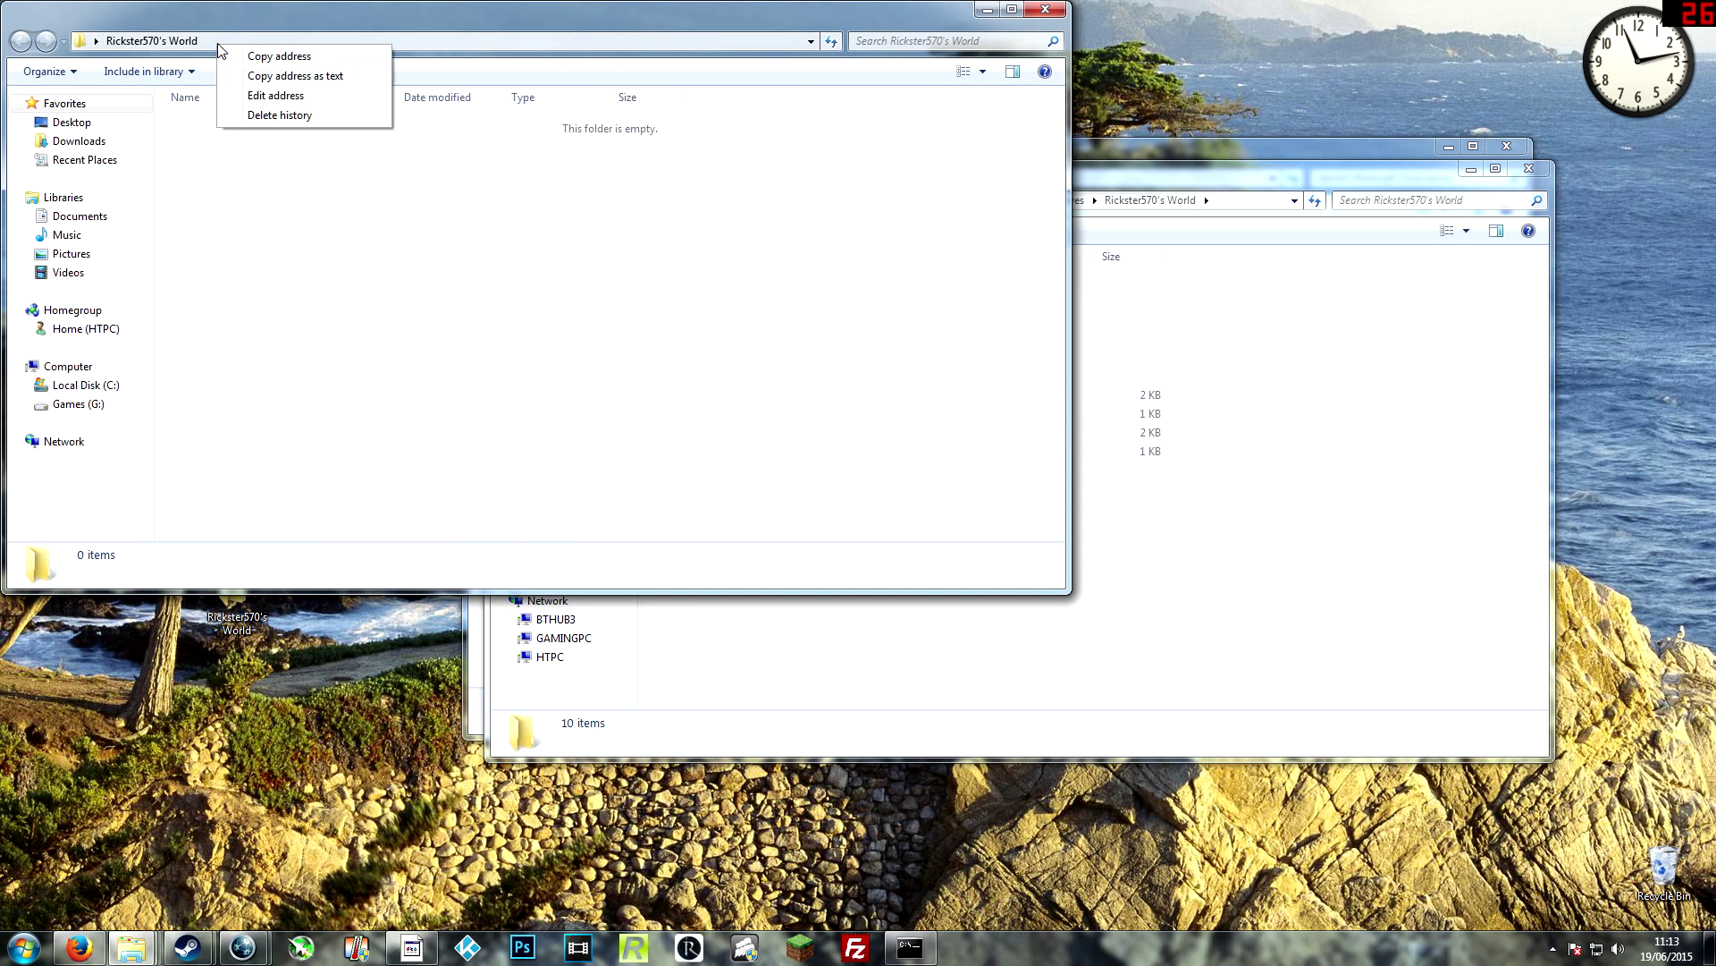
click(267, 76)
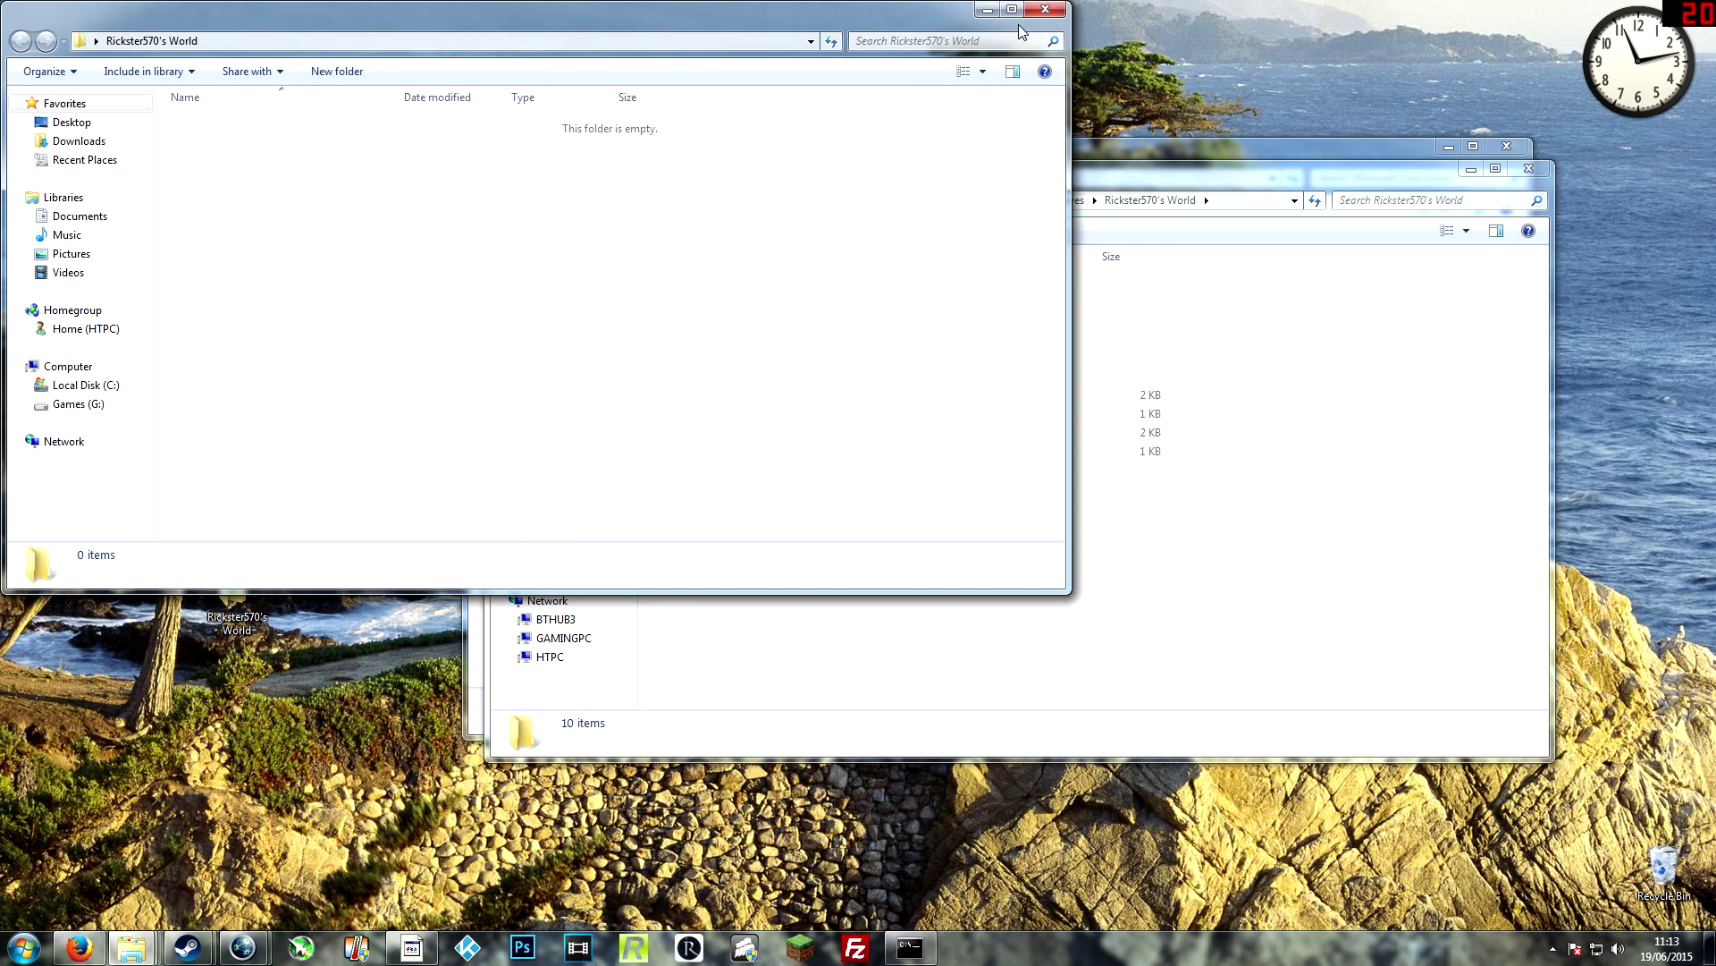
click(1045, 9)
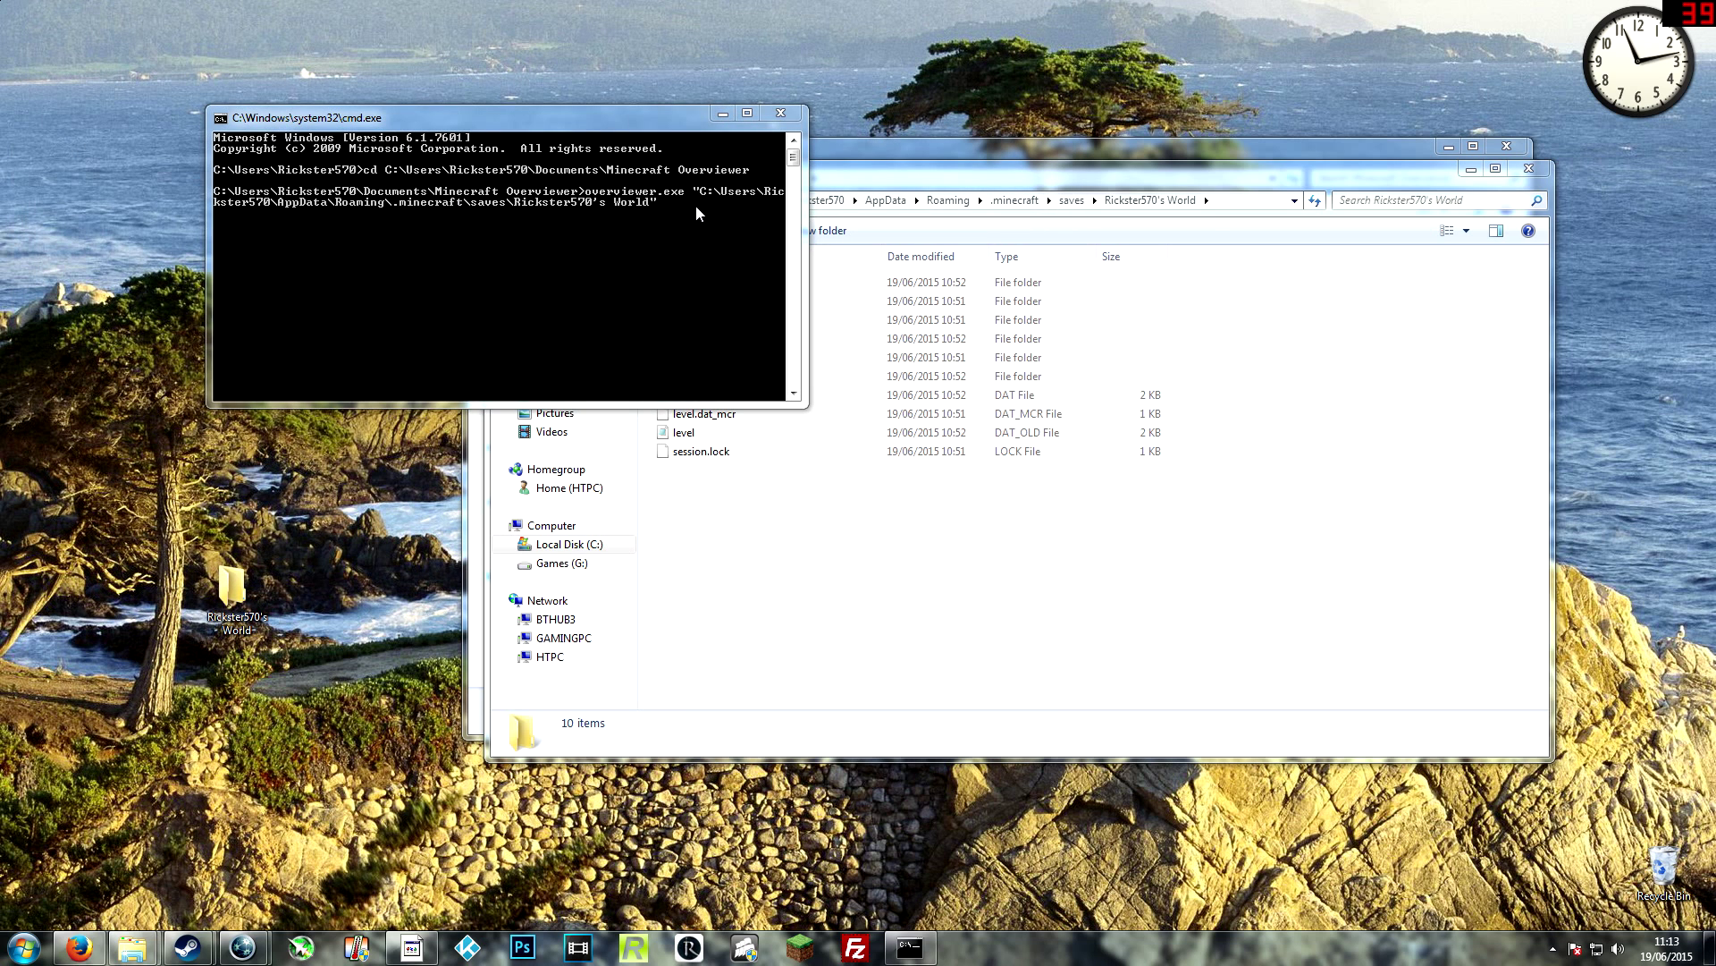
click(687, 214)
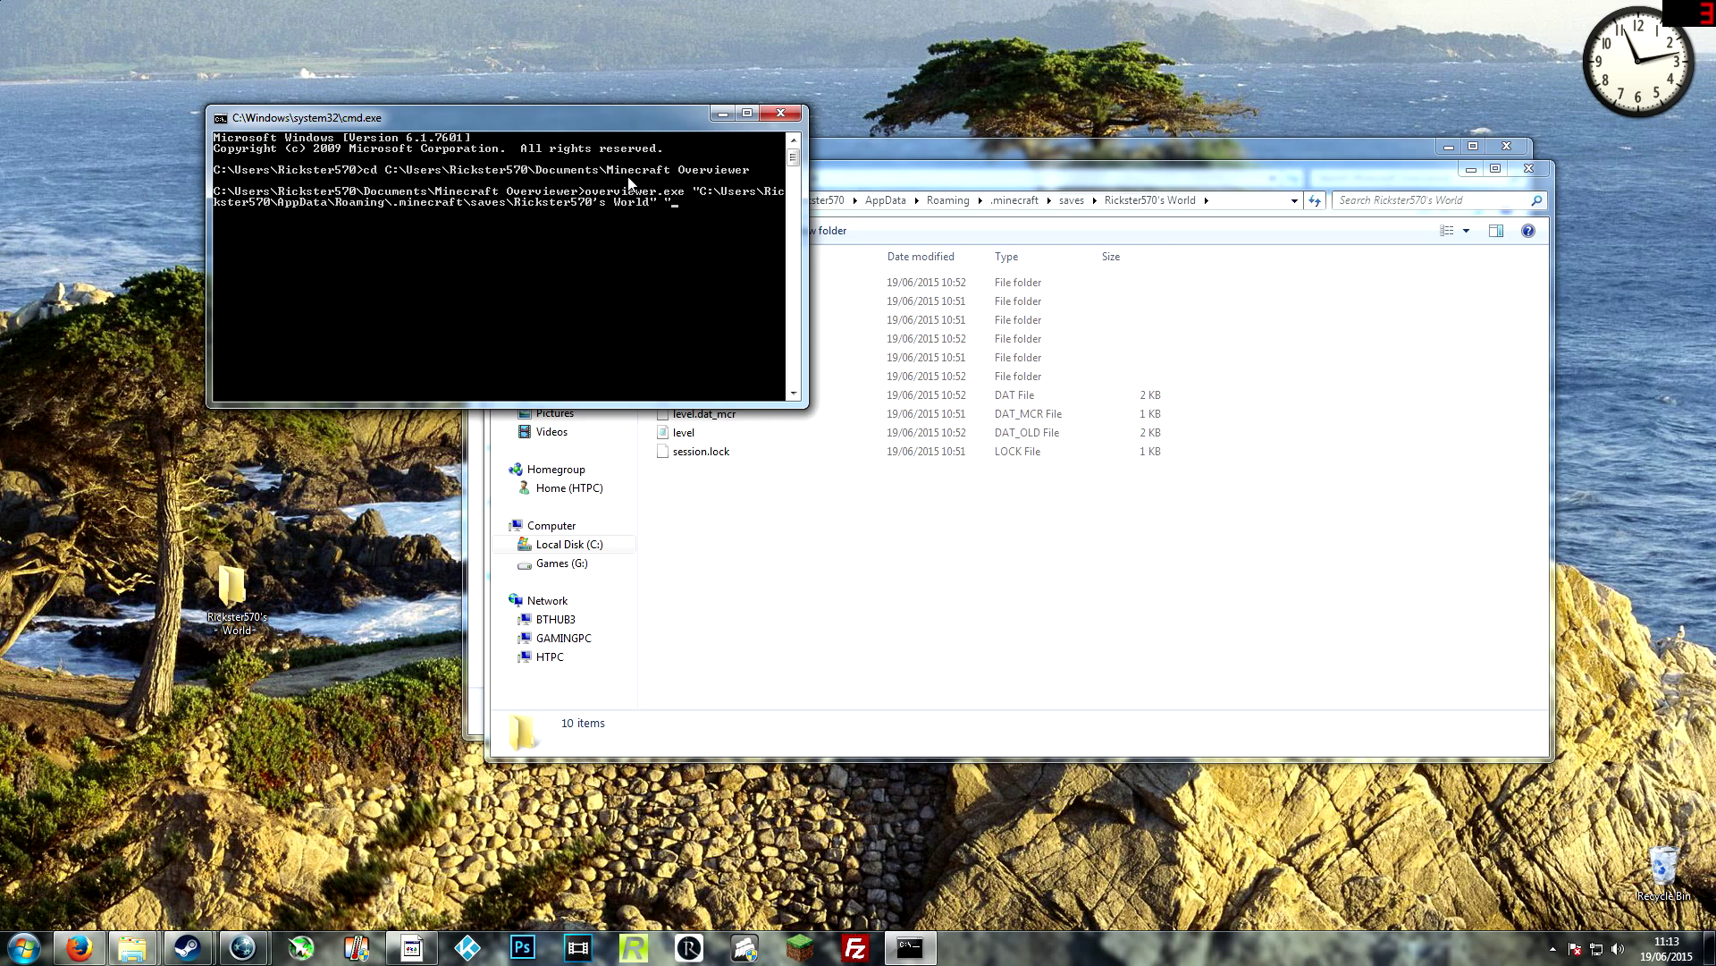
Paste the desktop folder path as the output argument, then delete the old desktop world folder.
right_click(691, 208)
click(728, 261)
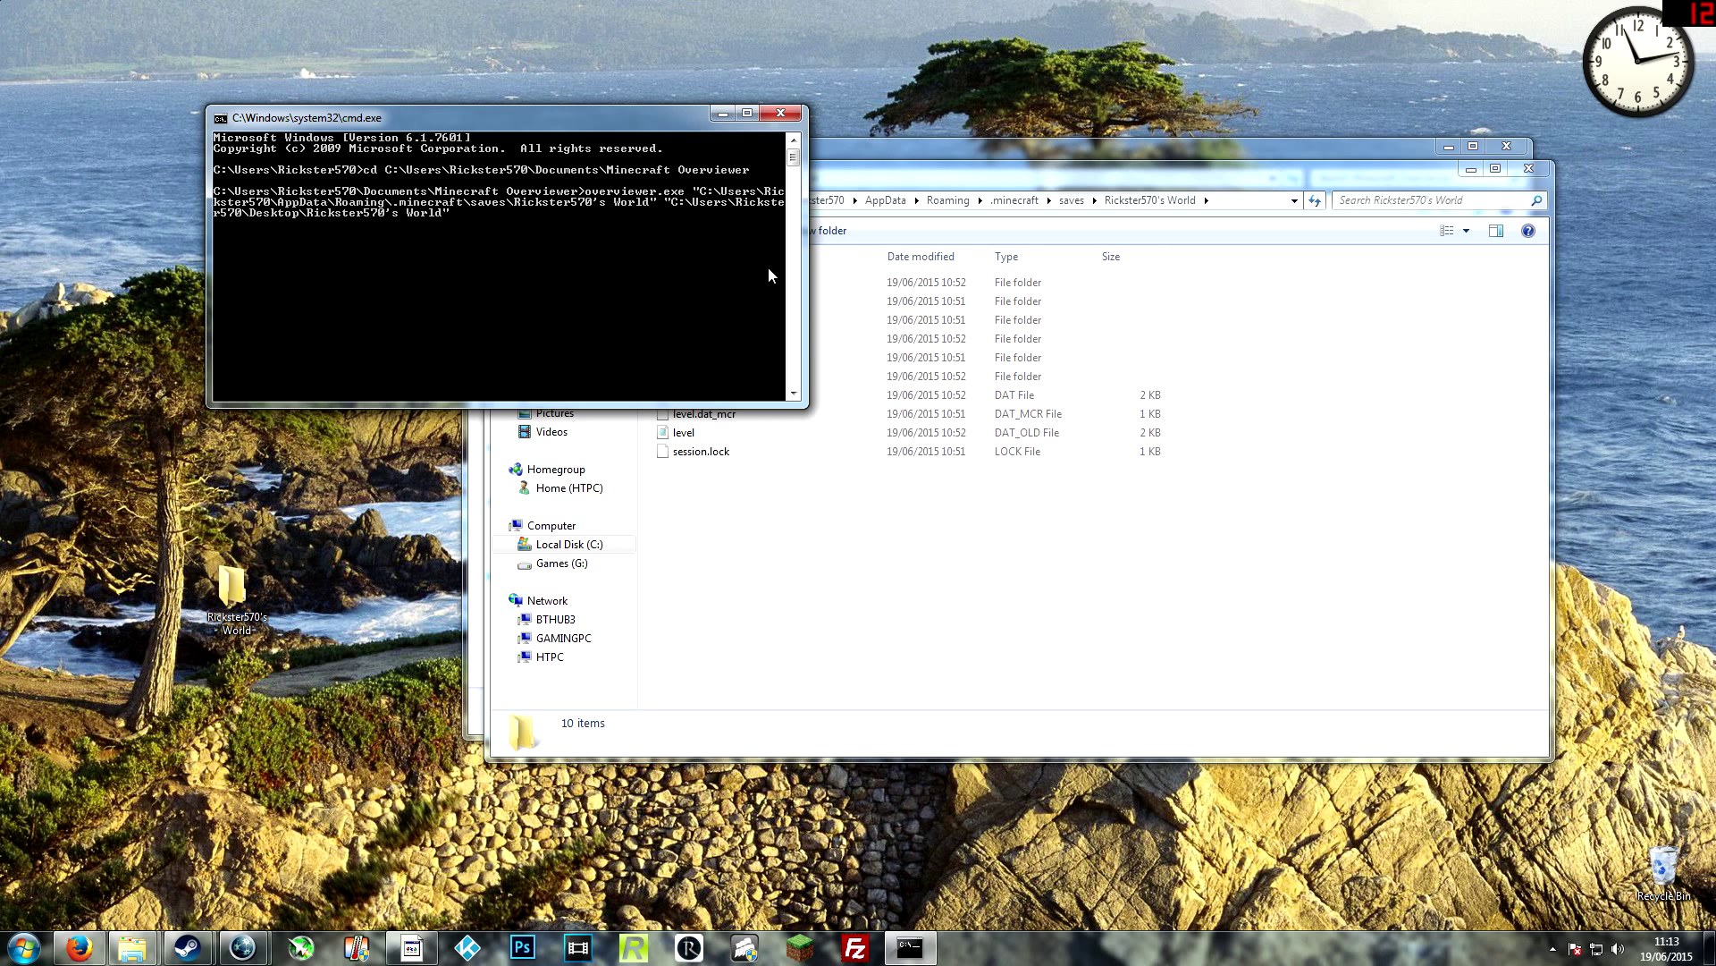
text(")
click(232, 590)
right_click(233, 597)
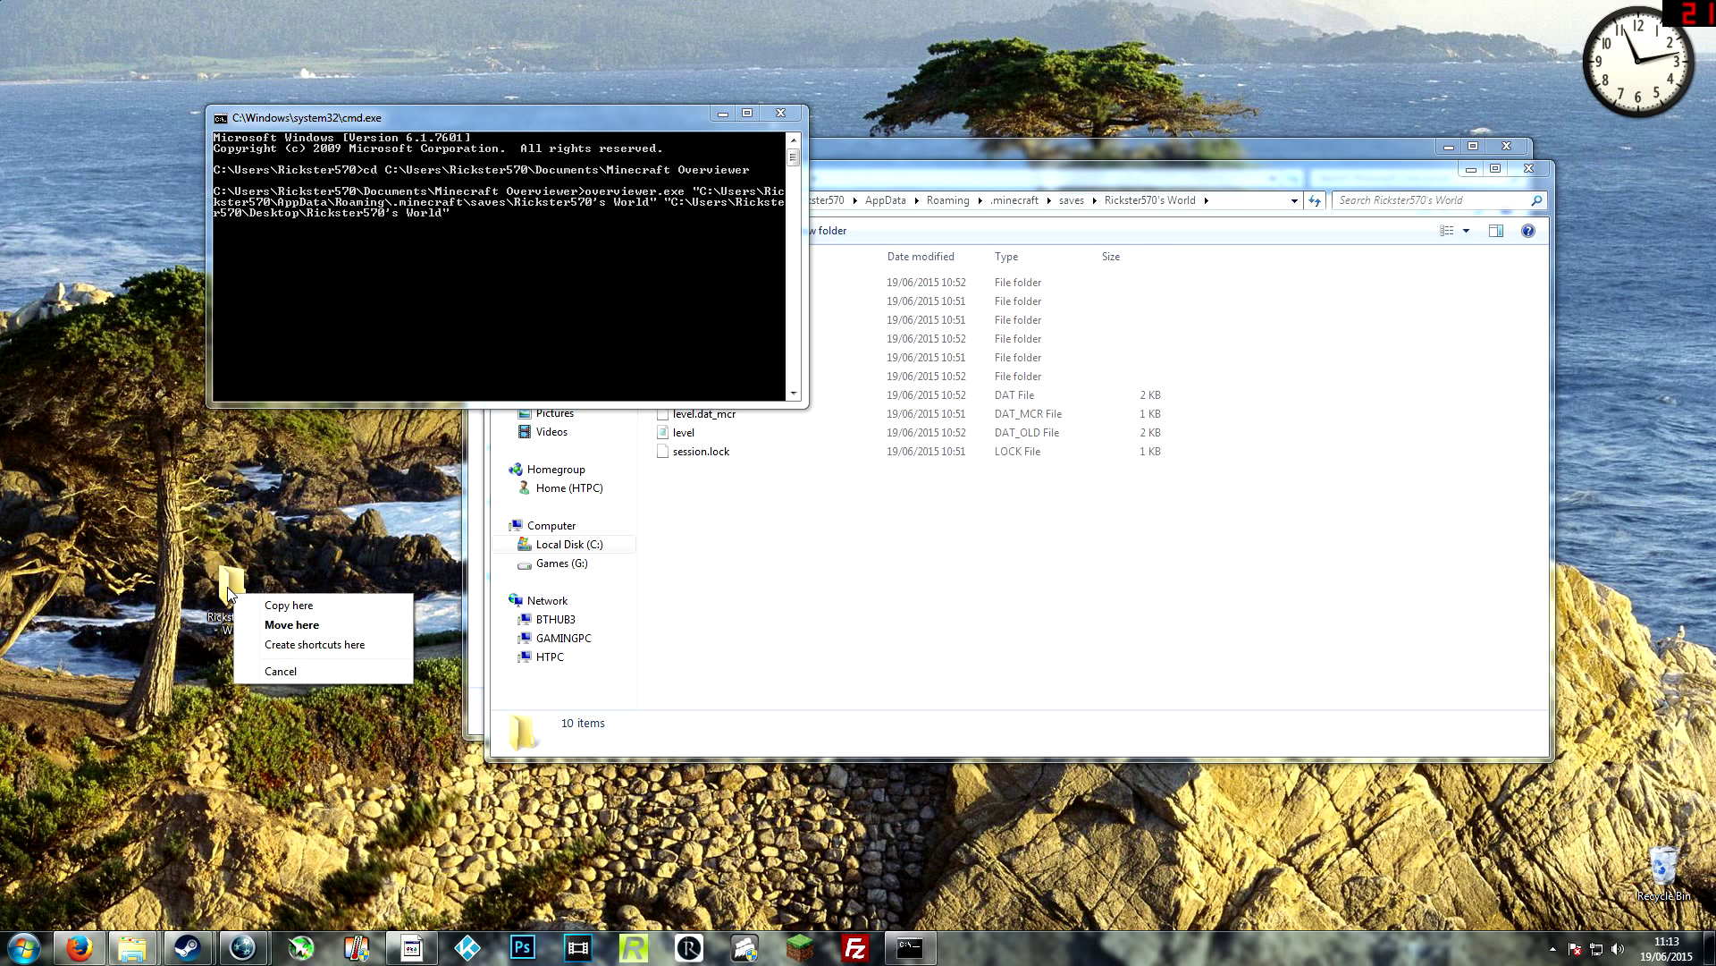
key(Escape)
right_click(229, 574)
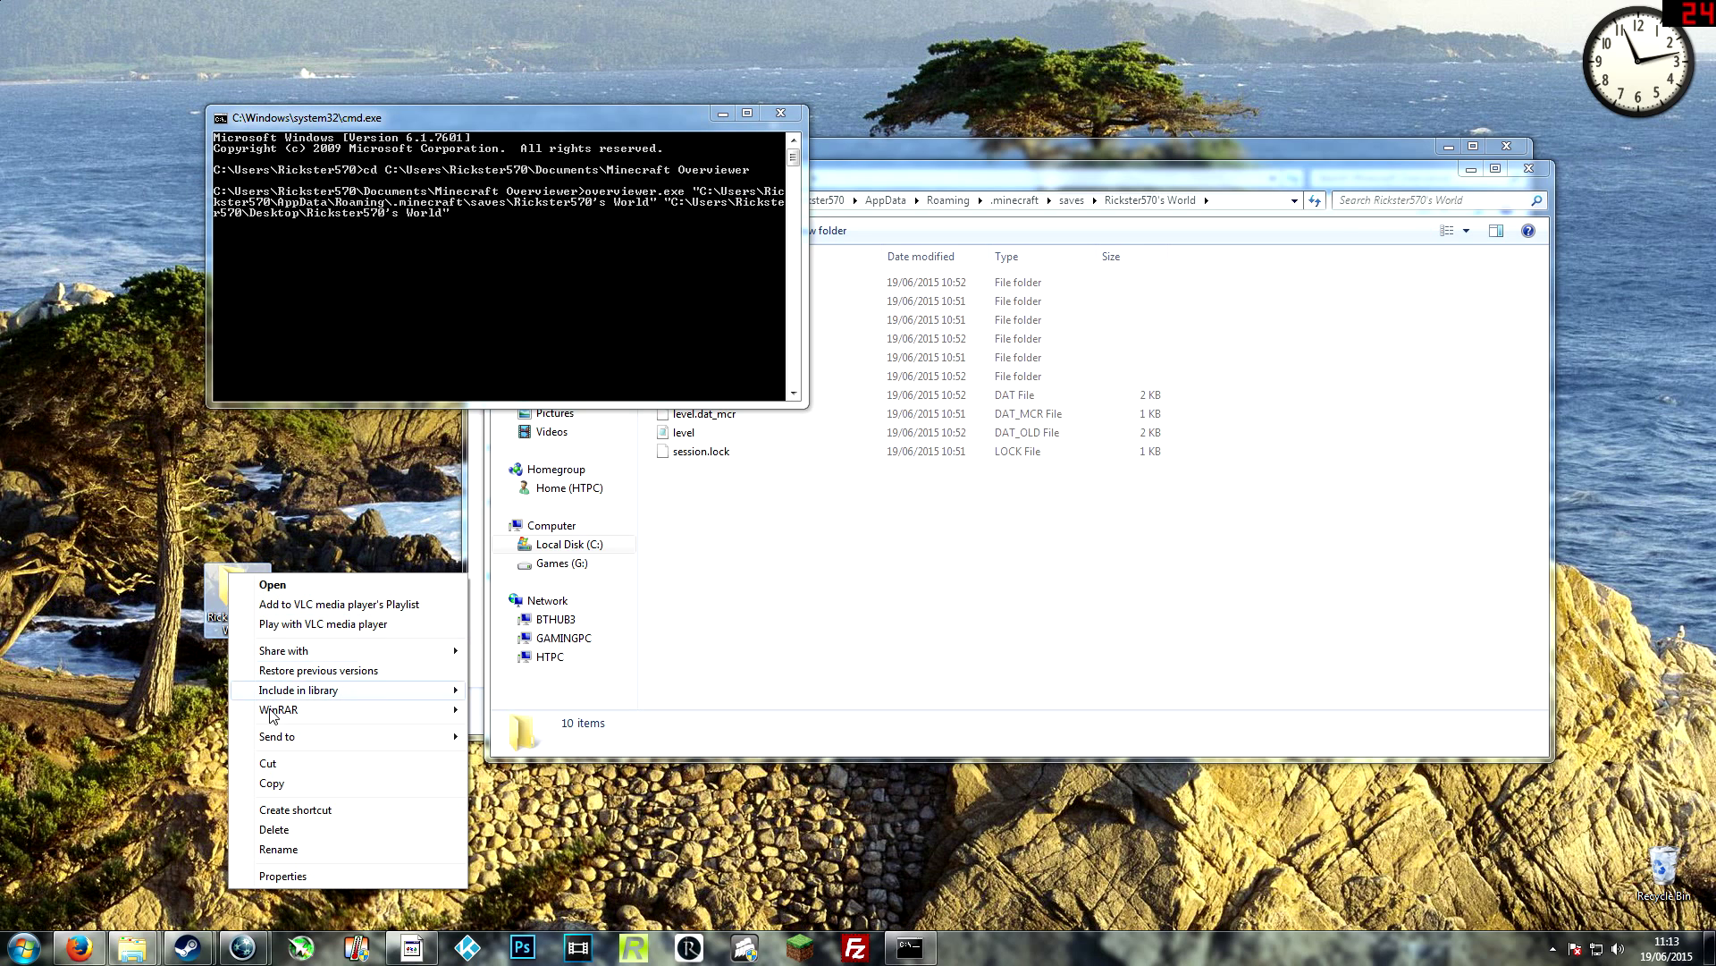
click(278, 829)
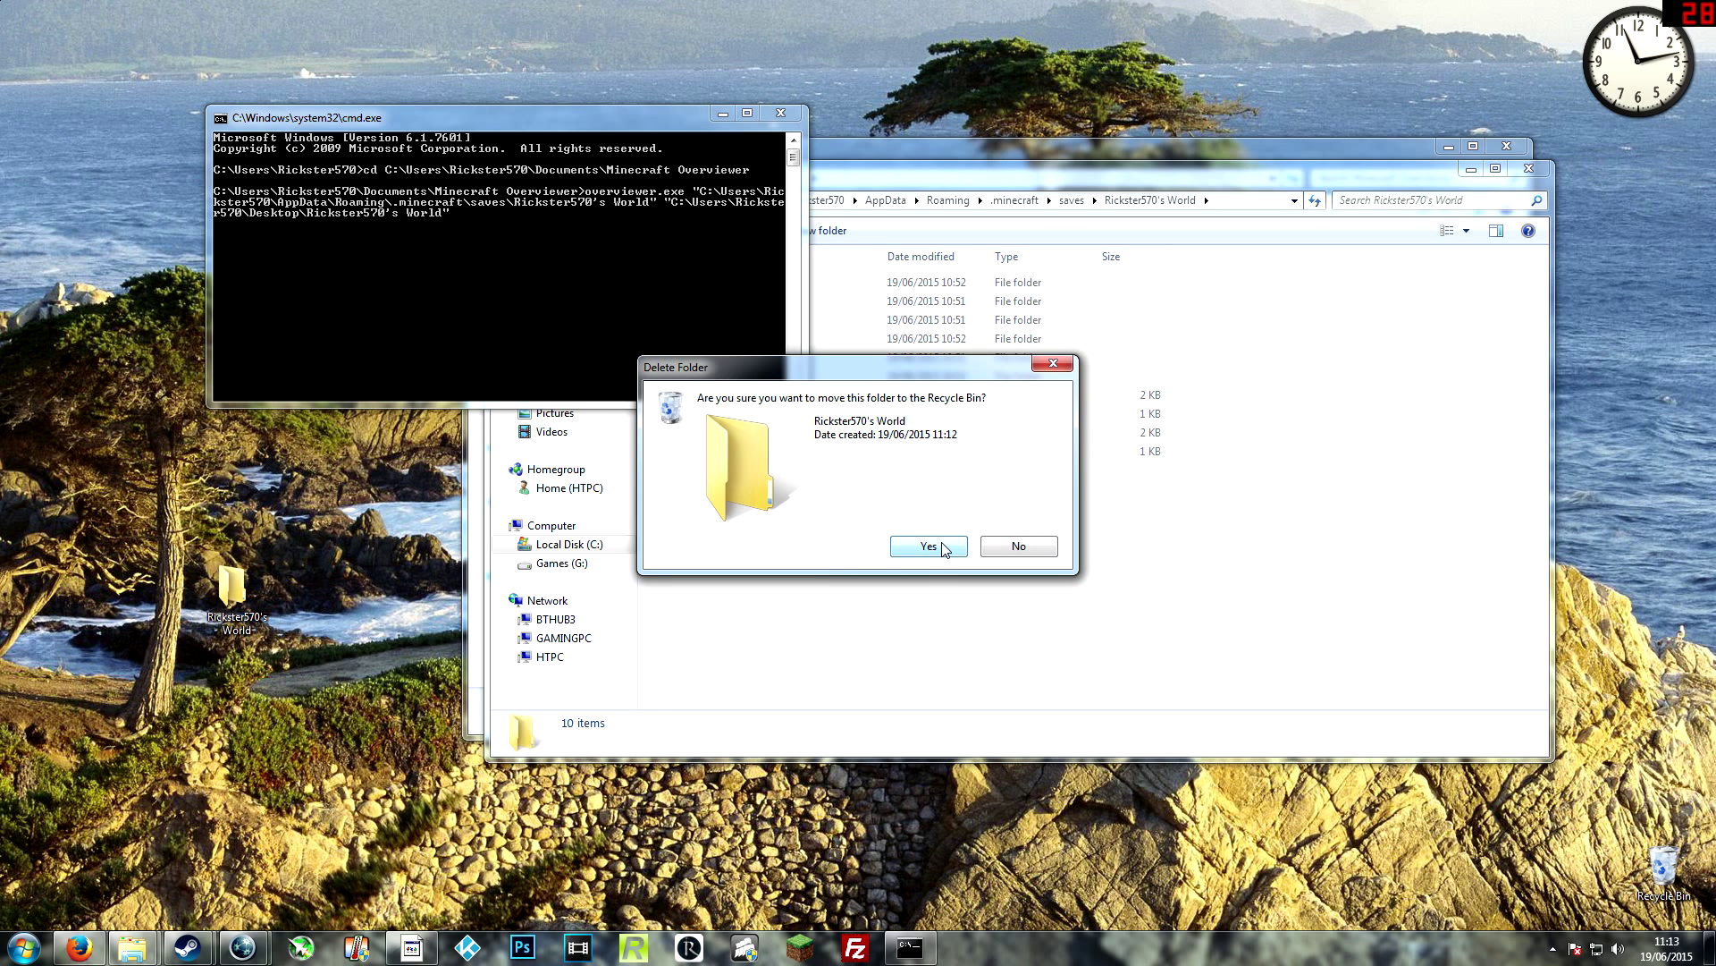
click(518, 220)
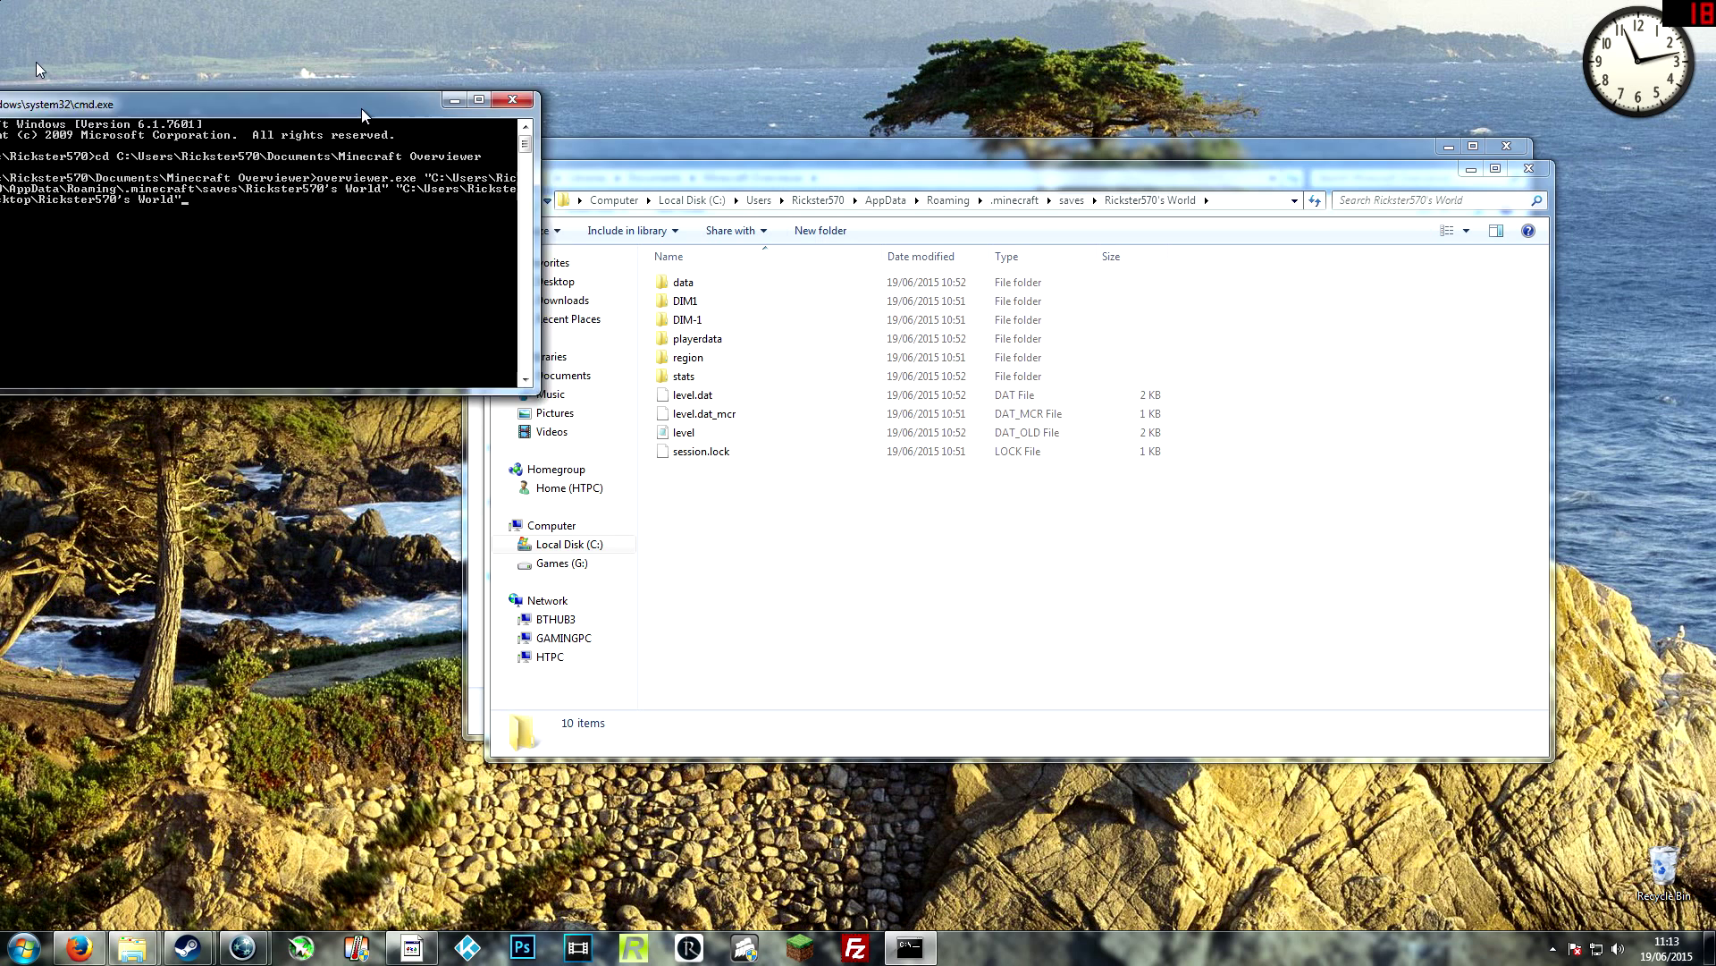
Run the overviewer render of all 637 tiles, then open the output folder and select index.
drag(628, 121, 2, 53)
key(Return)
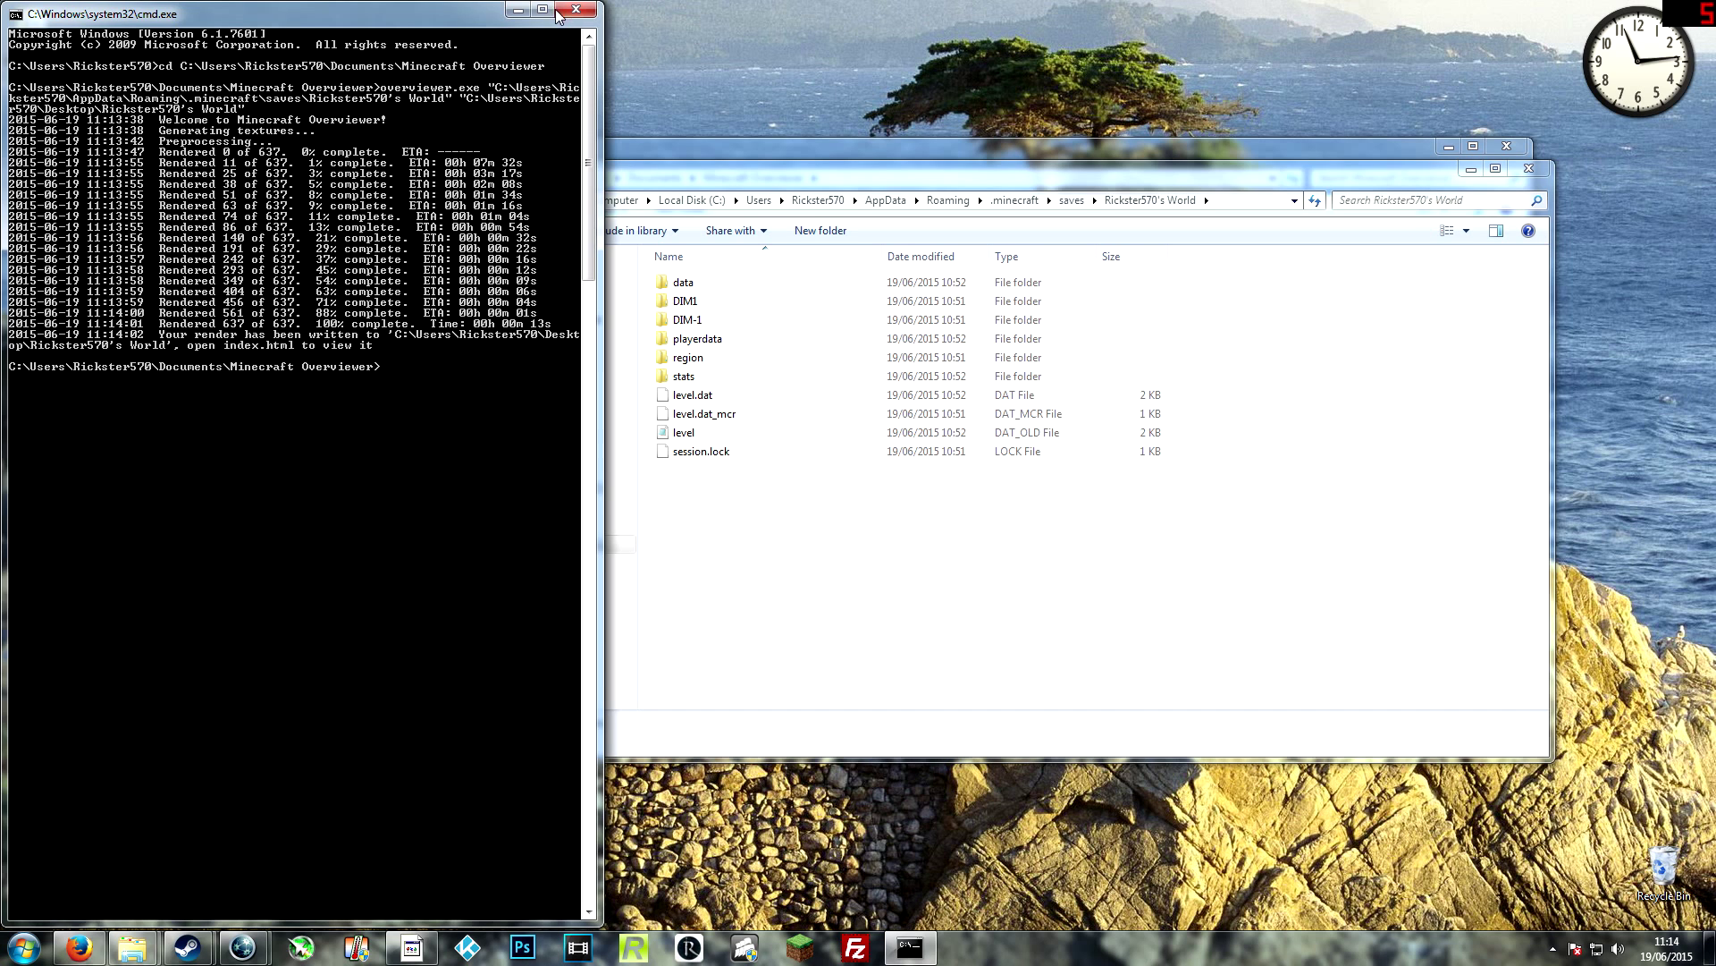
click(1525, 170)
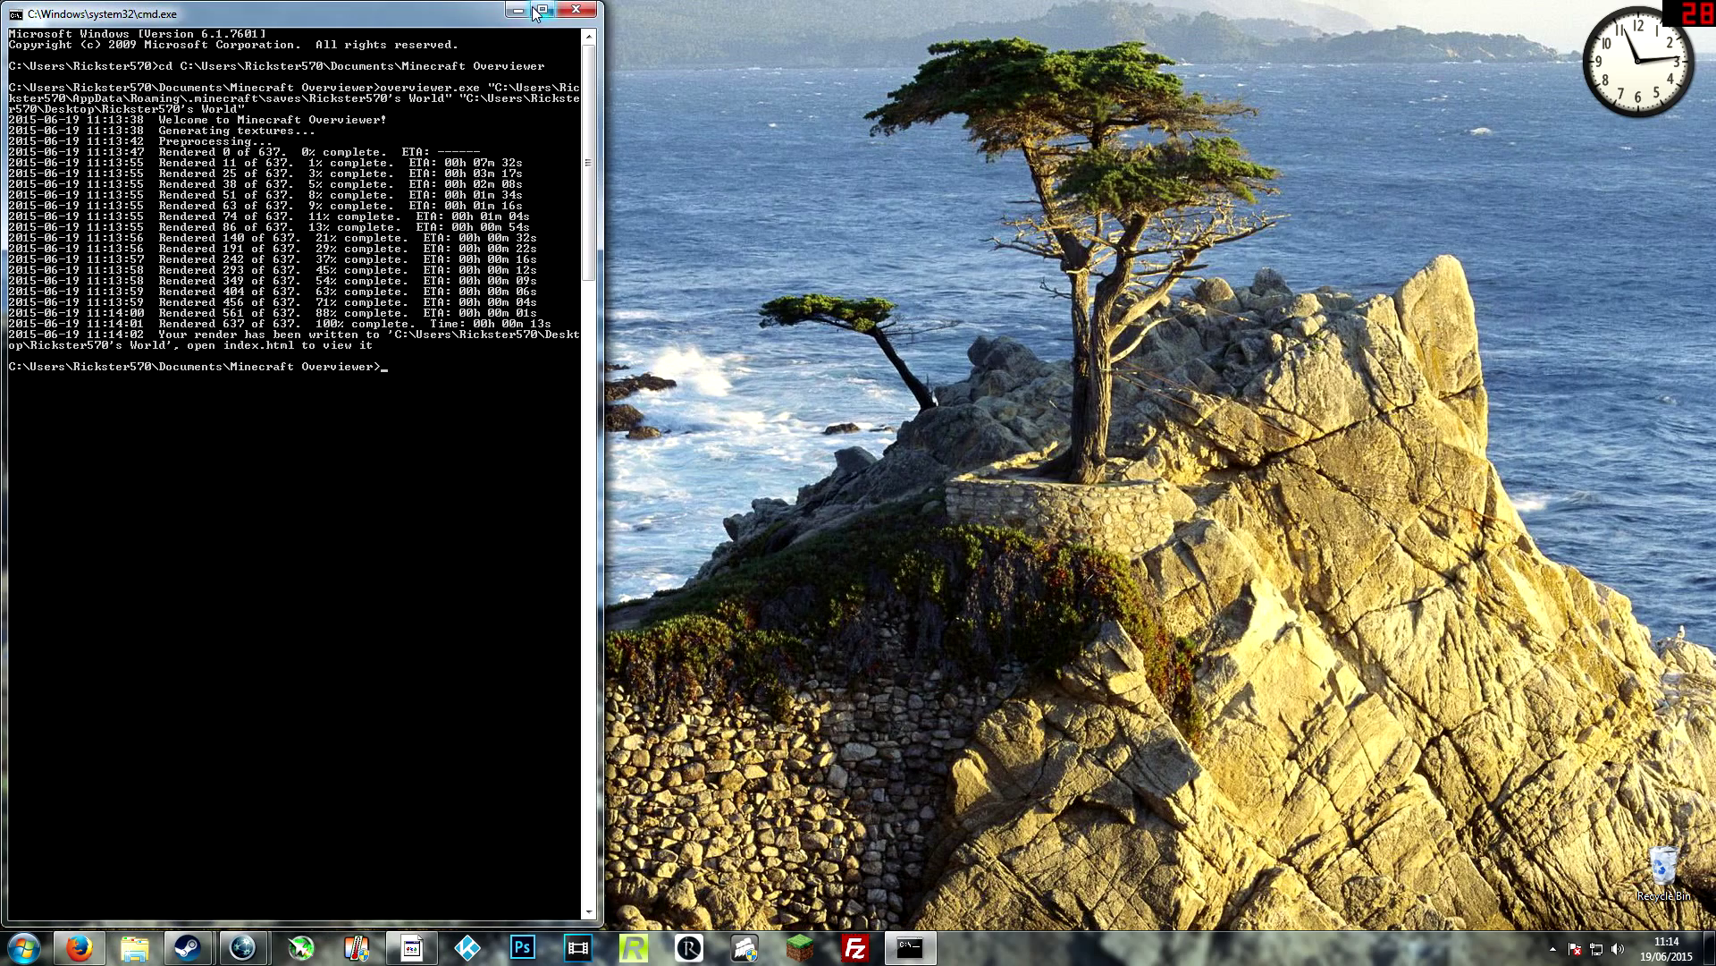
click(576, 11)
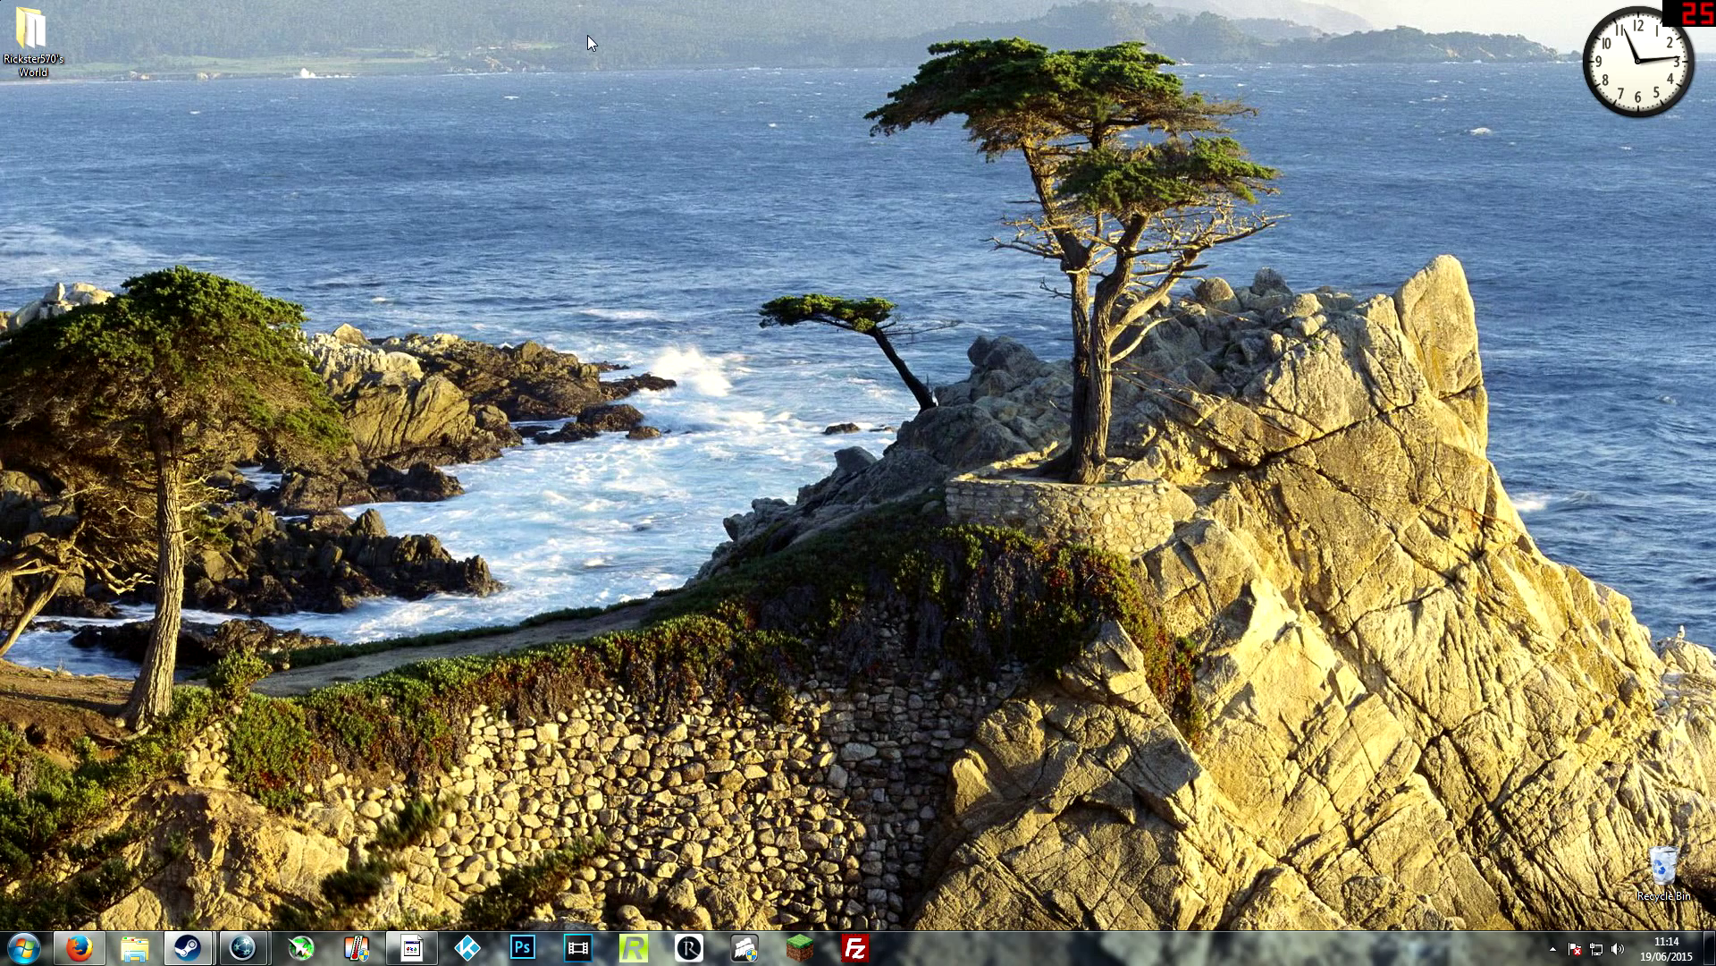
double_click(43, 49)
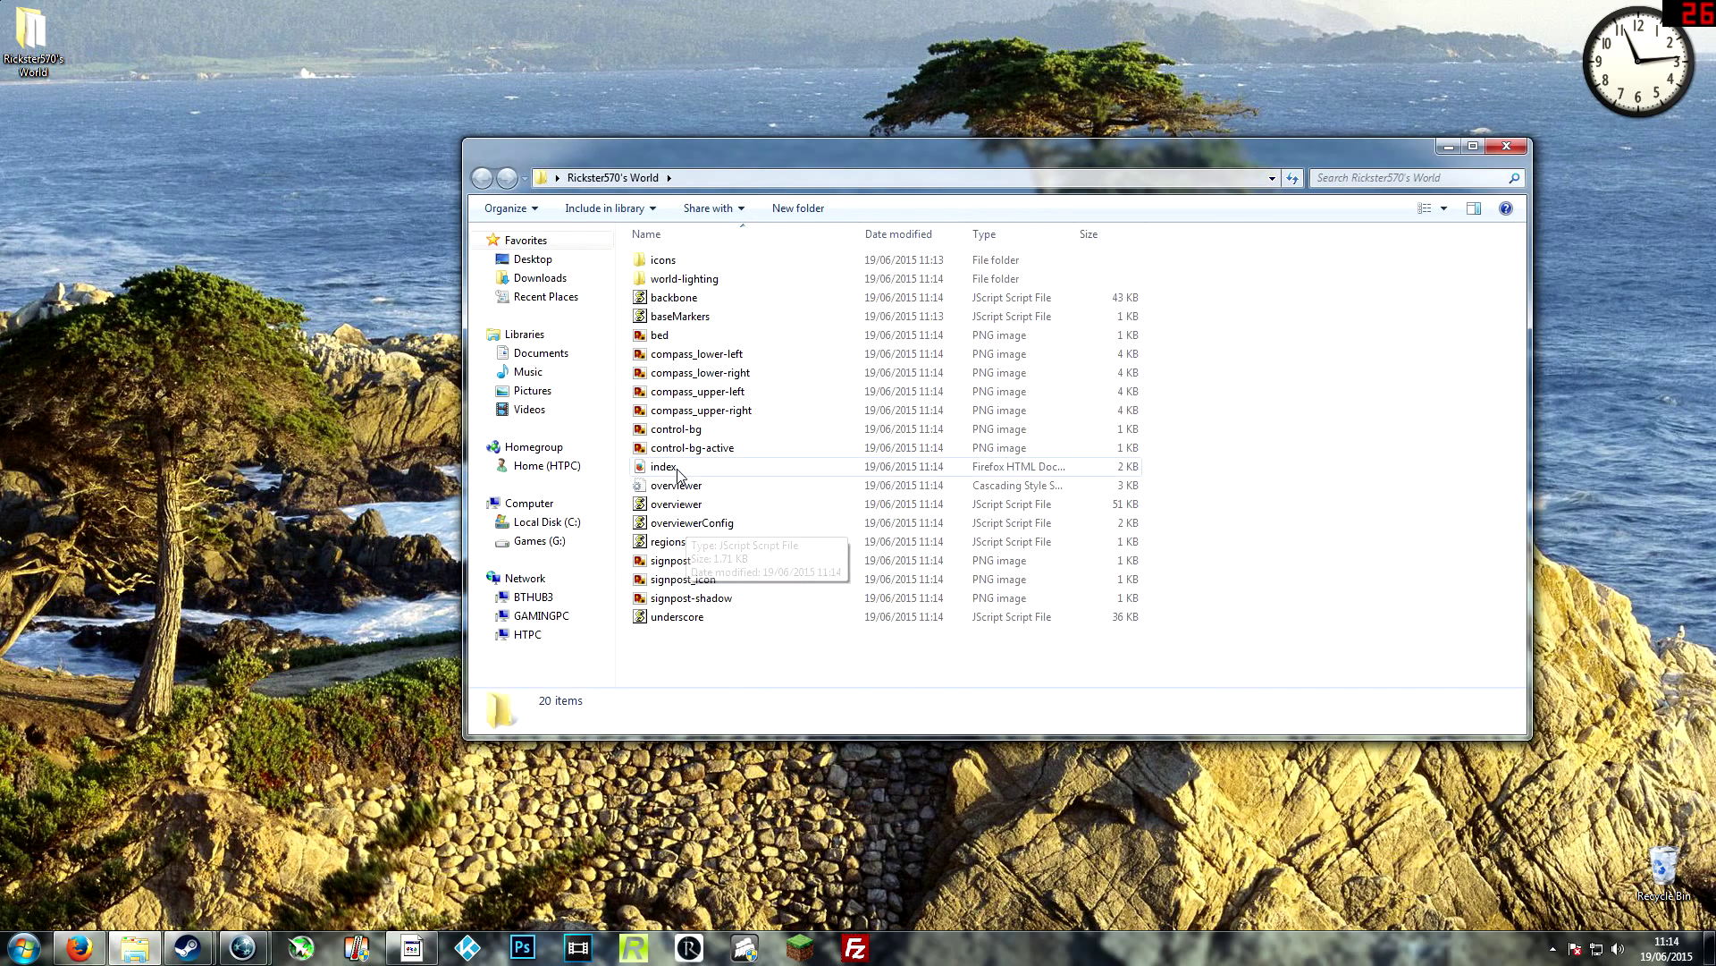
click(671, 469)
Open index in Firefox, pan around the forest map, then return to the village map tab.
double_click(670, 468)
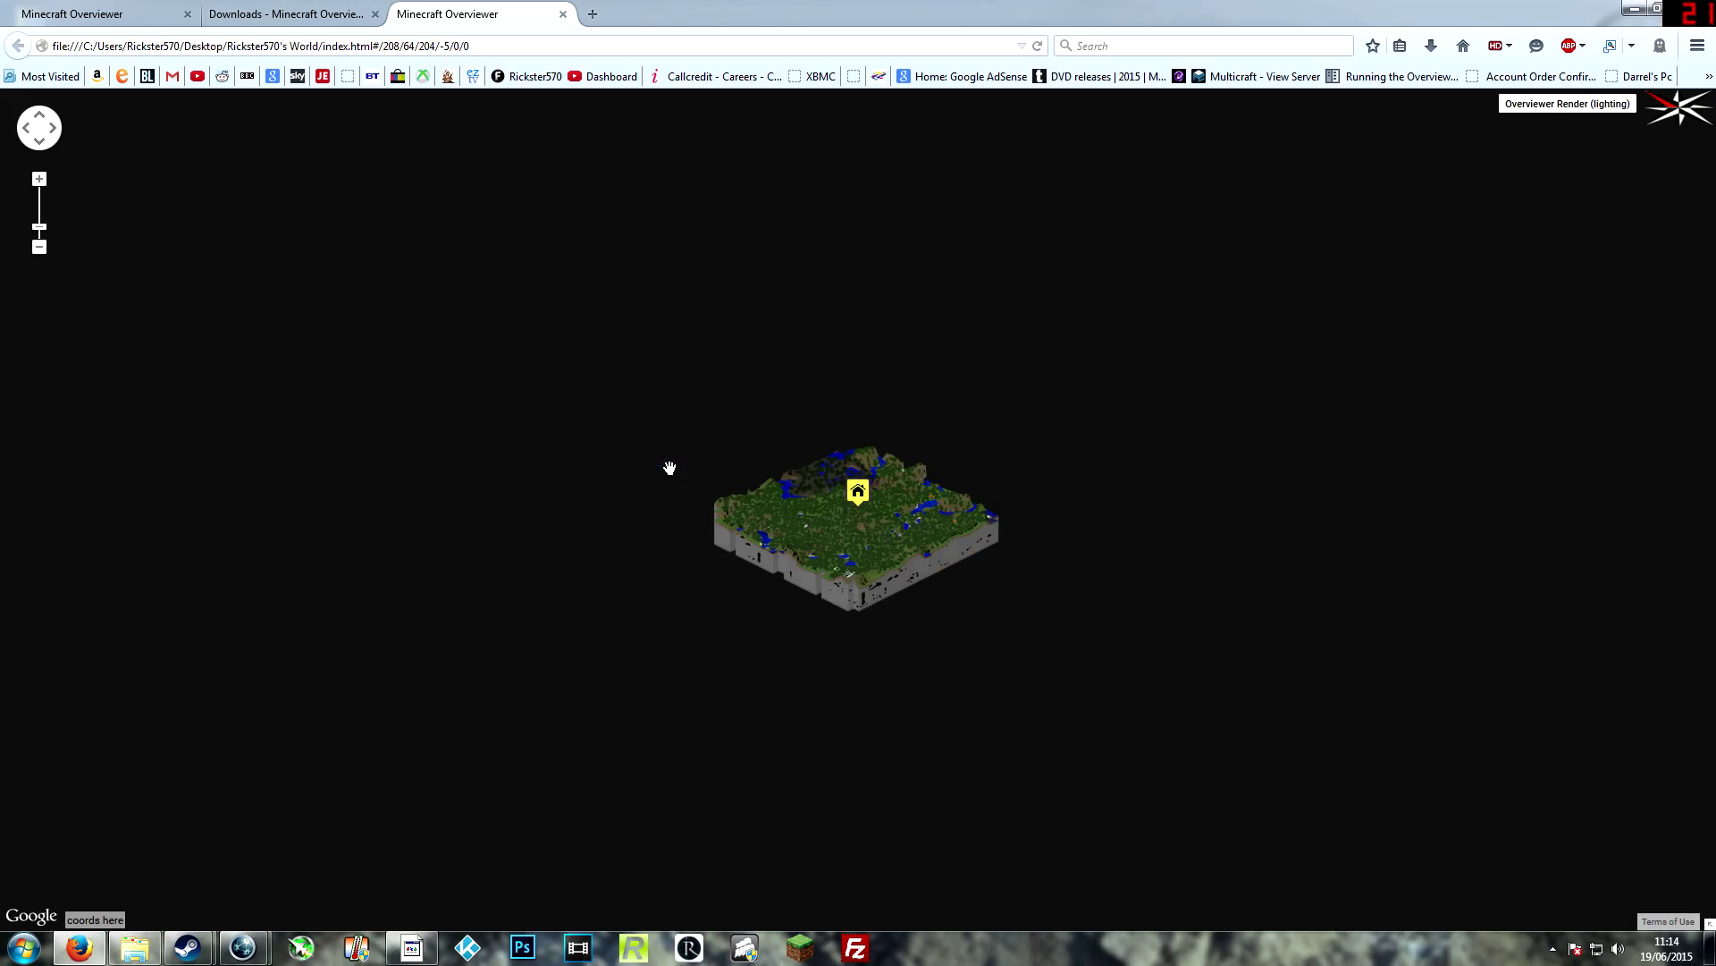
scroll(946, 558, up, 1)
scroll(885, 537, up, 1)
scroll(822, 522, up, 1)
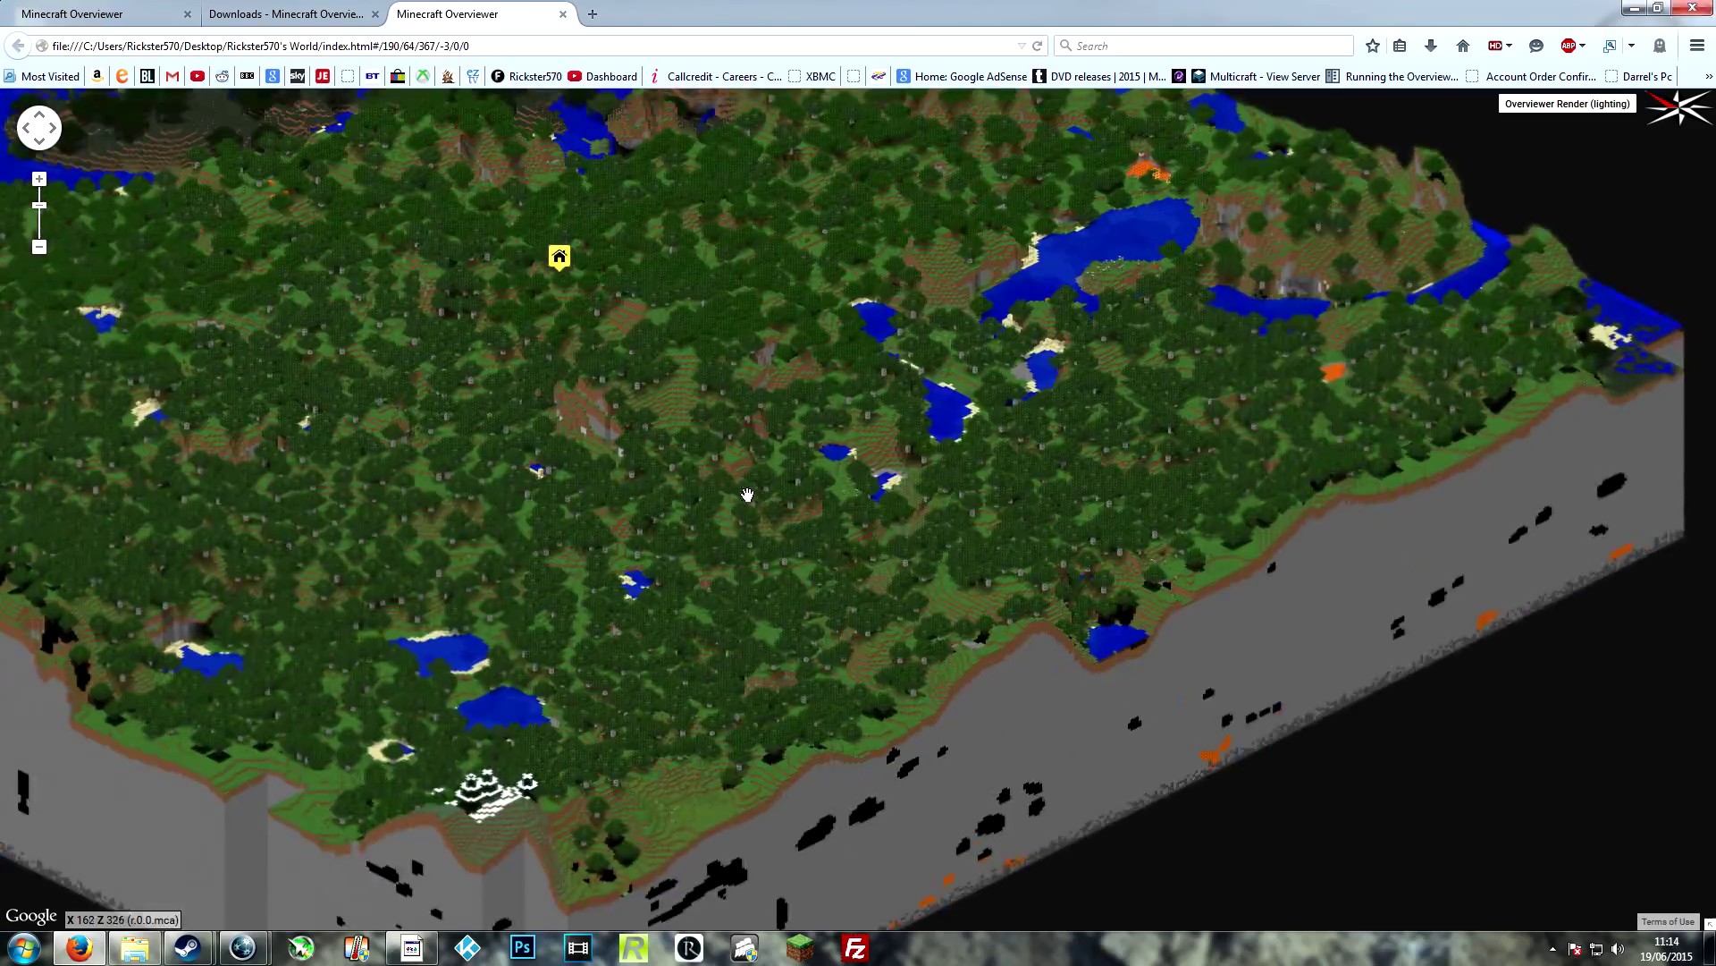
scroll(818, 537, up, 1)
scroll(814, 570, up, 1)
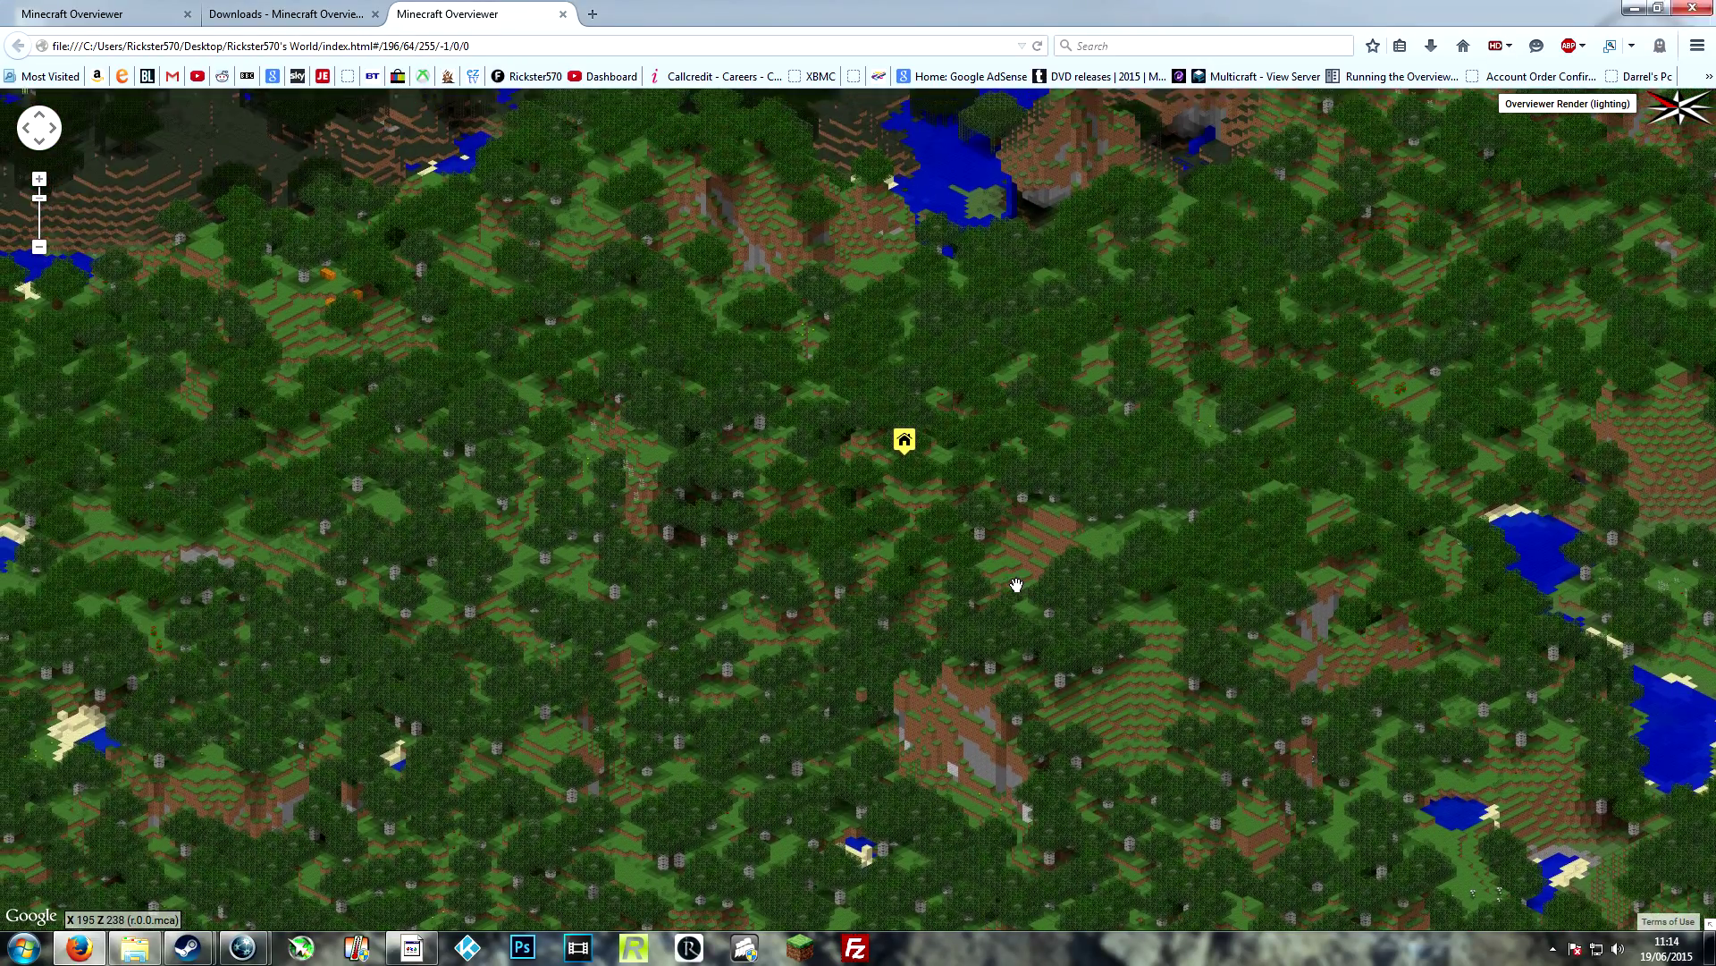
scroll(853, 360, up, 1)
mouse_move(853, 361)
mouse_down()
mouse_move(912, 510)
mouse_move(866, 291)
mouse_move(934, 325)
mouse_up()
scroll(1007, 398, down, 2)
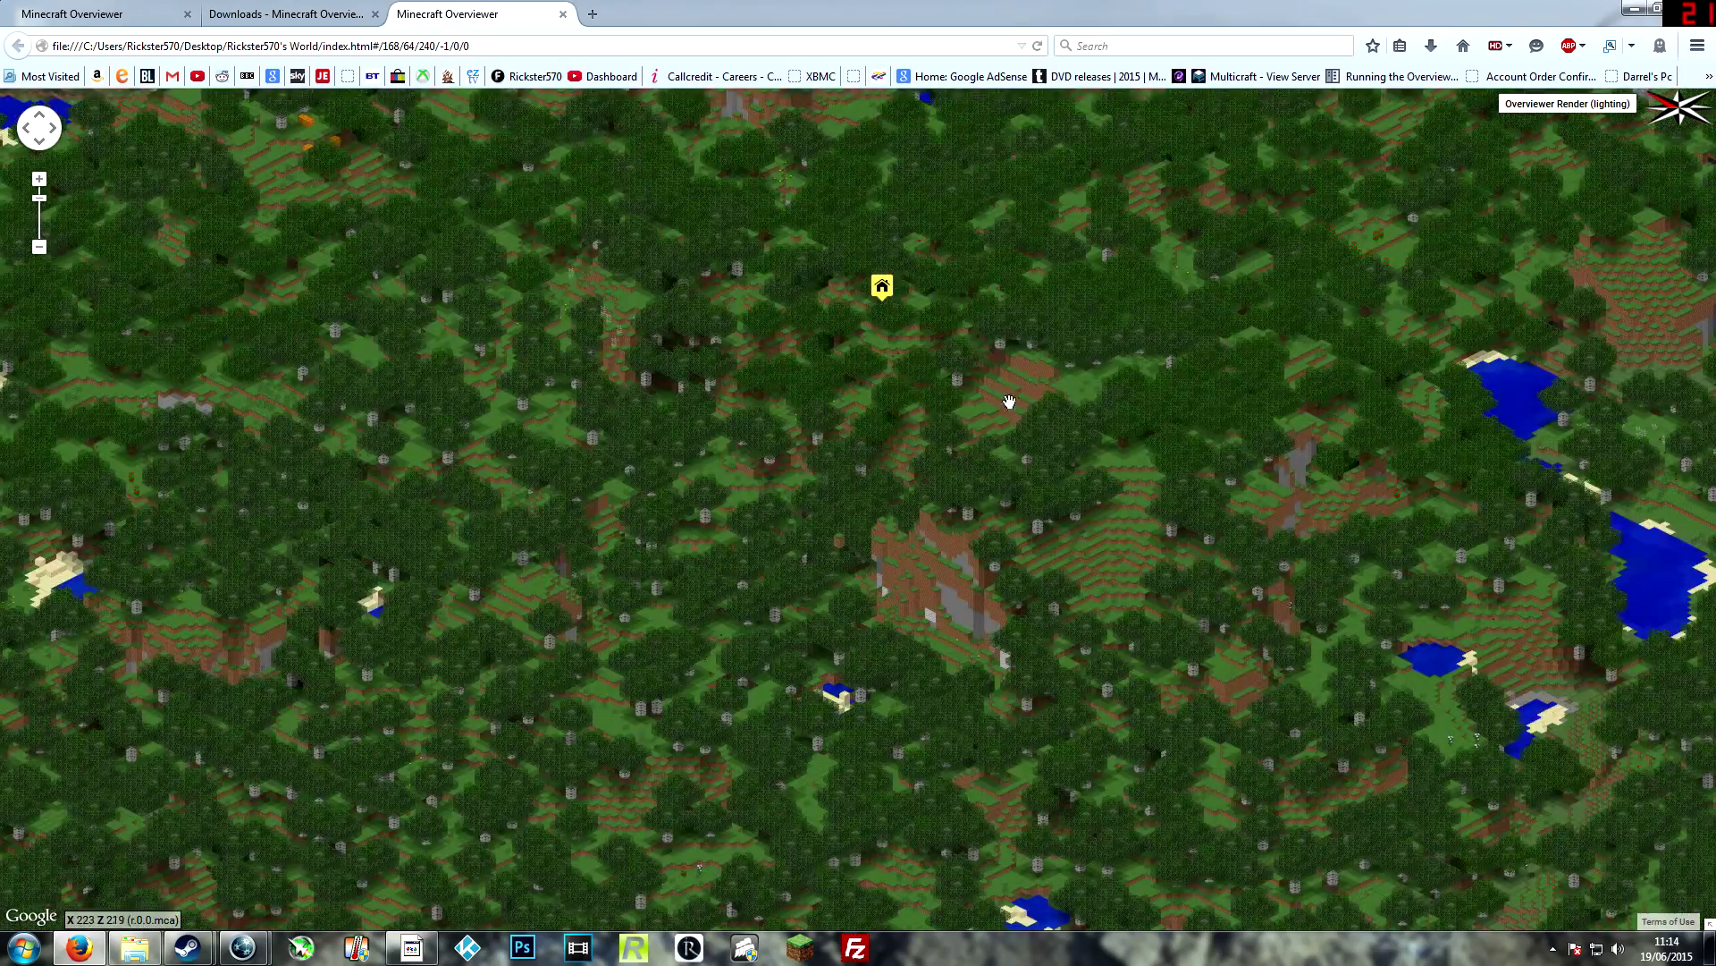
scroll(1027, 429, down, 1)
scroll(893, 406, up, 1)
mouse_move(771, 658)
mouse_down()
mouse_move(1015, 799)
mouse_move(869, 899)
mouse_move(685, 729)
mouse_move(750, 593)
mouse_up()
scroll(750, 592, down, 1)
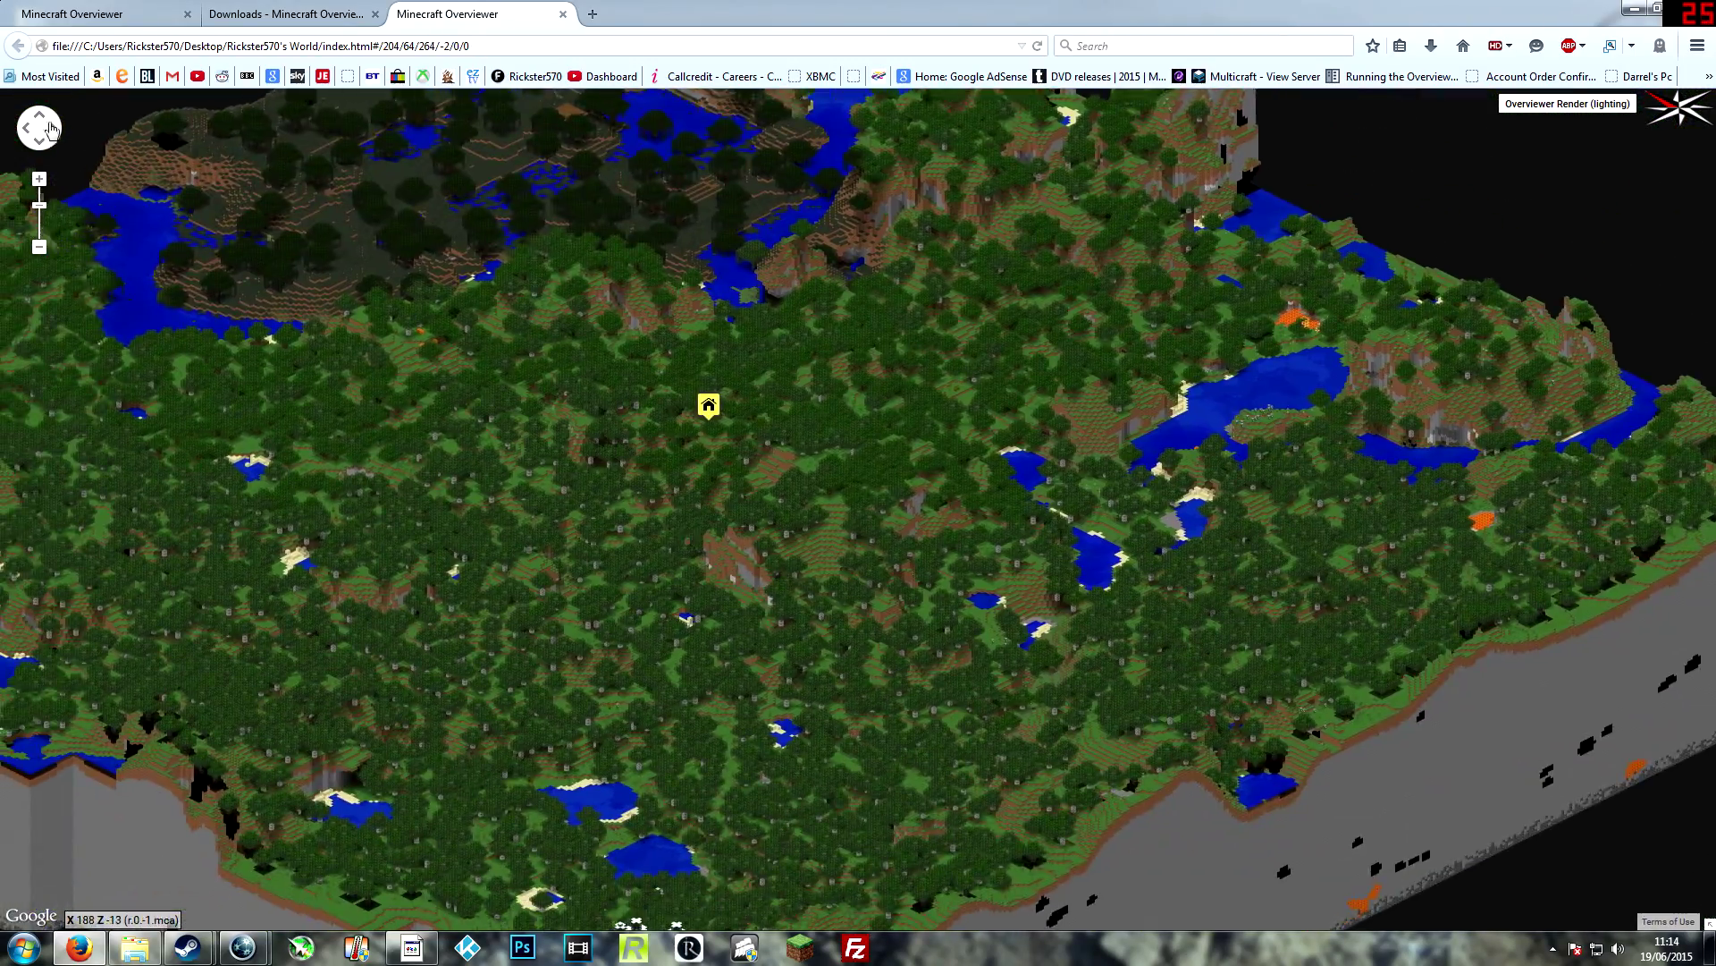
click(81, 15)
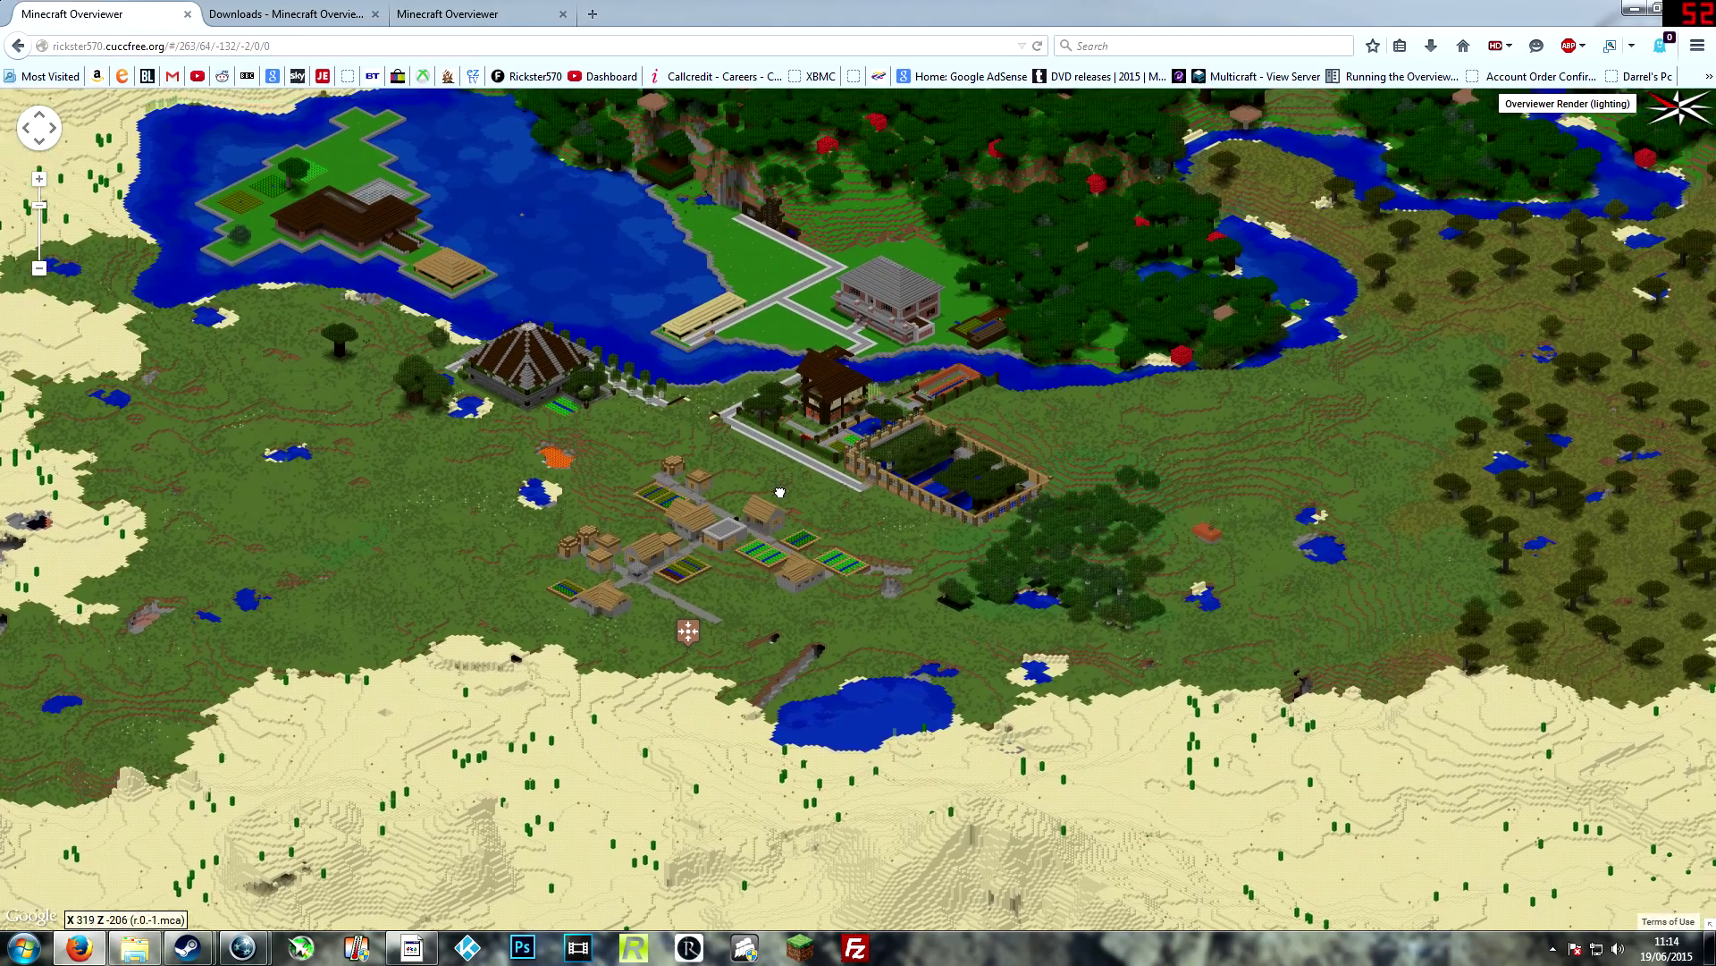
Pan the hosted map toward the lakeside village and farm, then return to the Overviewer downloads page.
mouse_move(746, 343)
mouse_down()
mouse_move(717, 569)
mouse_move(896, 594)
mouse_up()
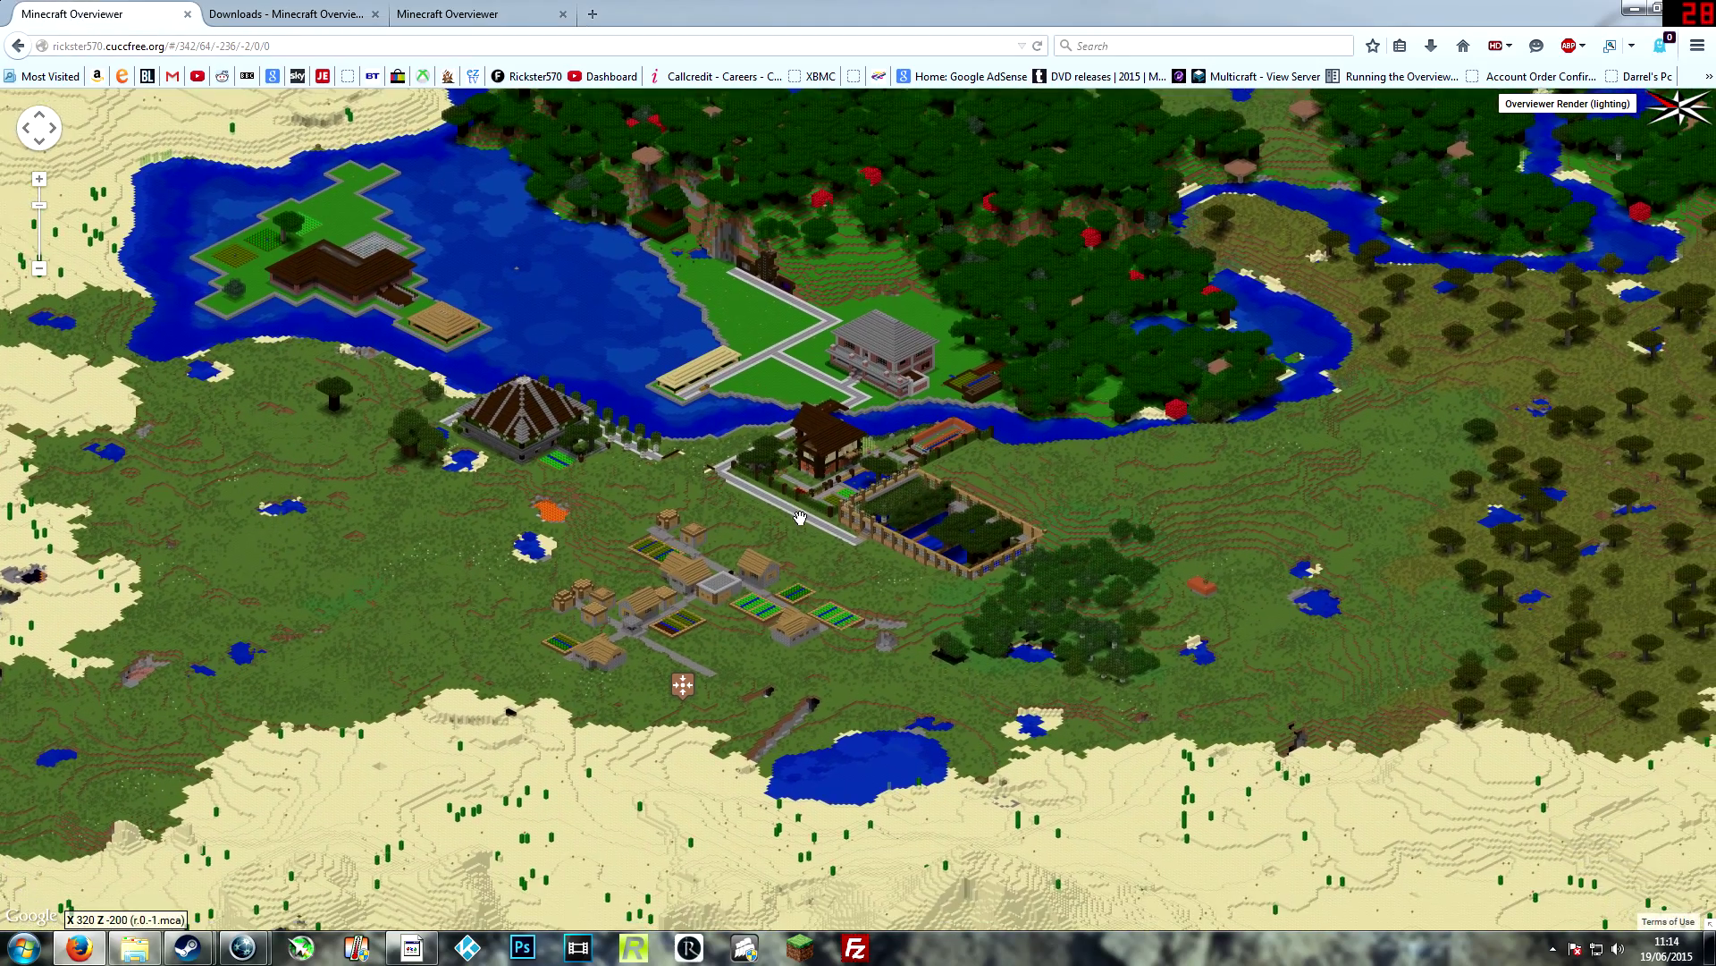
scroll(873, 538, up, 1)
scroll(837, 358, up, 1)
scroll(837, 358, down, 1)
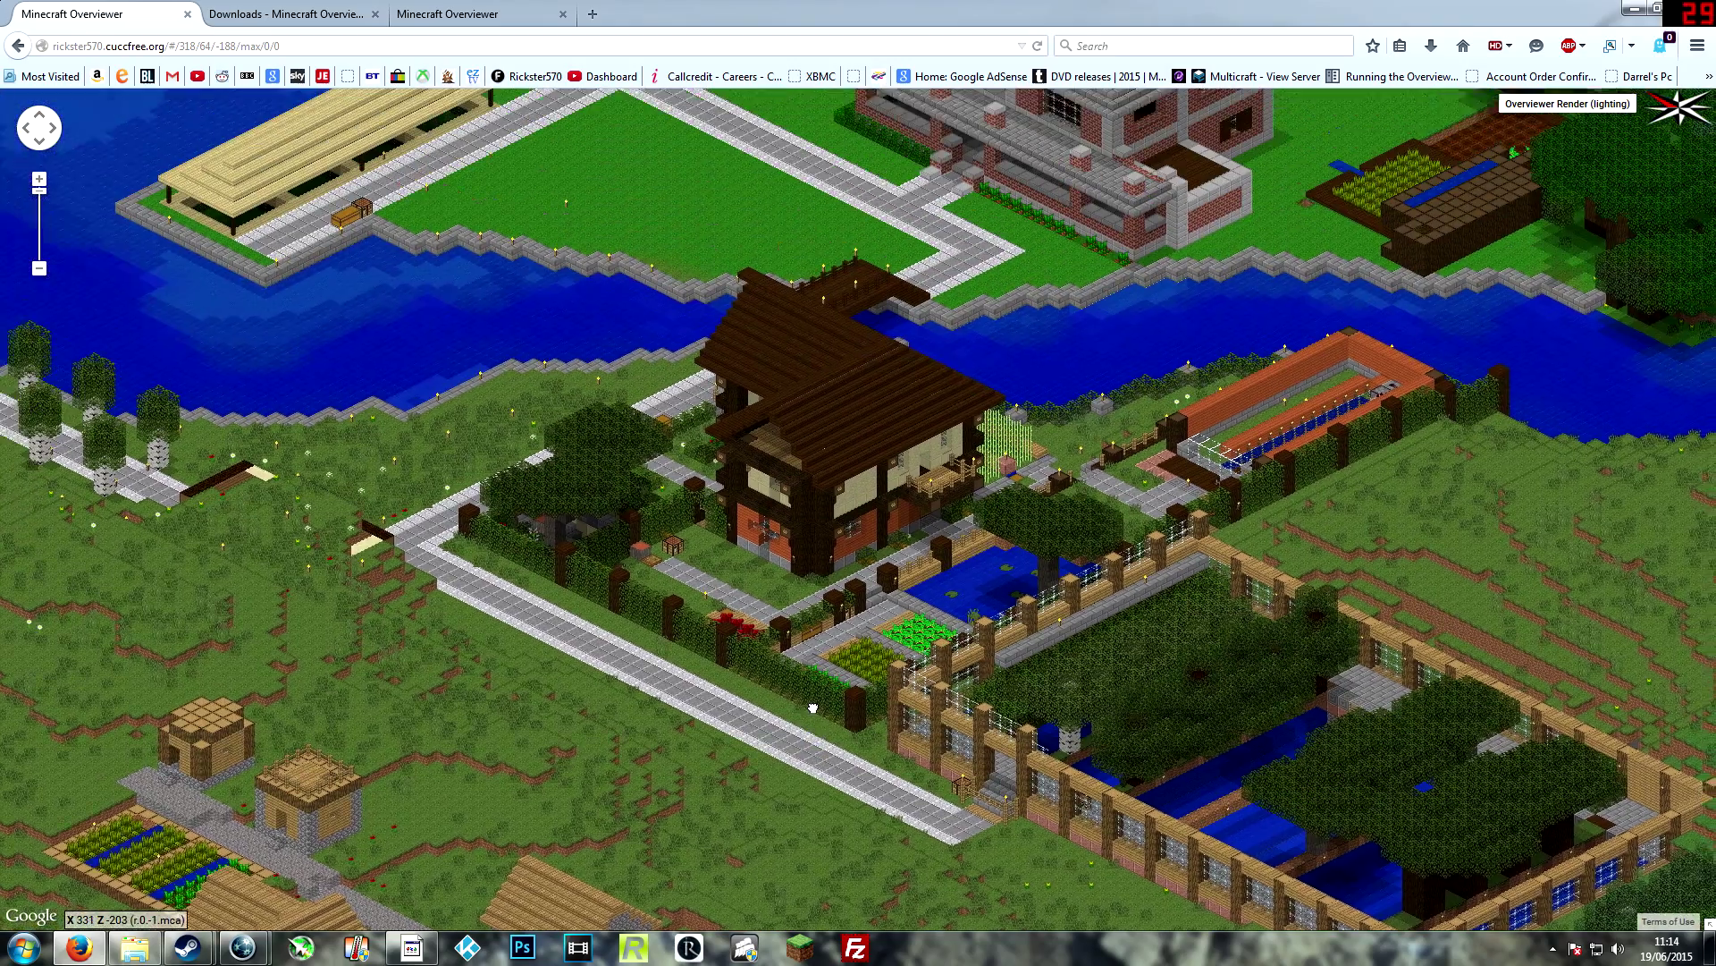
scroll(802, 615, down, 1)
scroll(803, 616, down, 1)
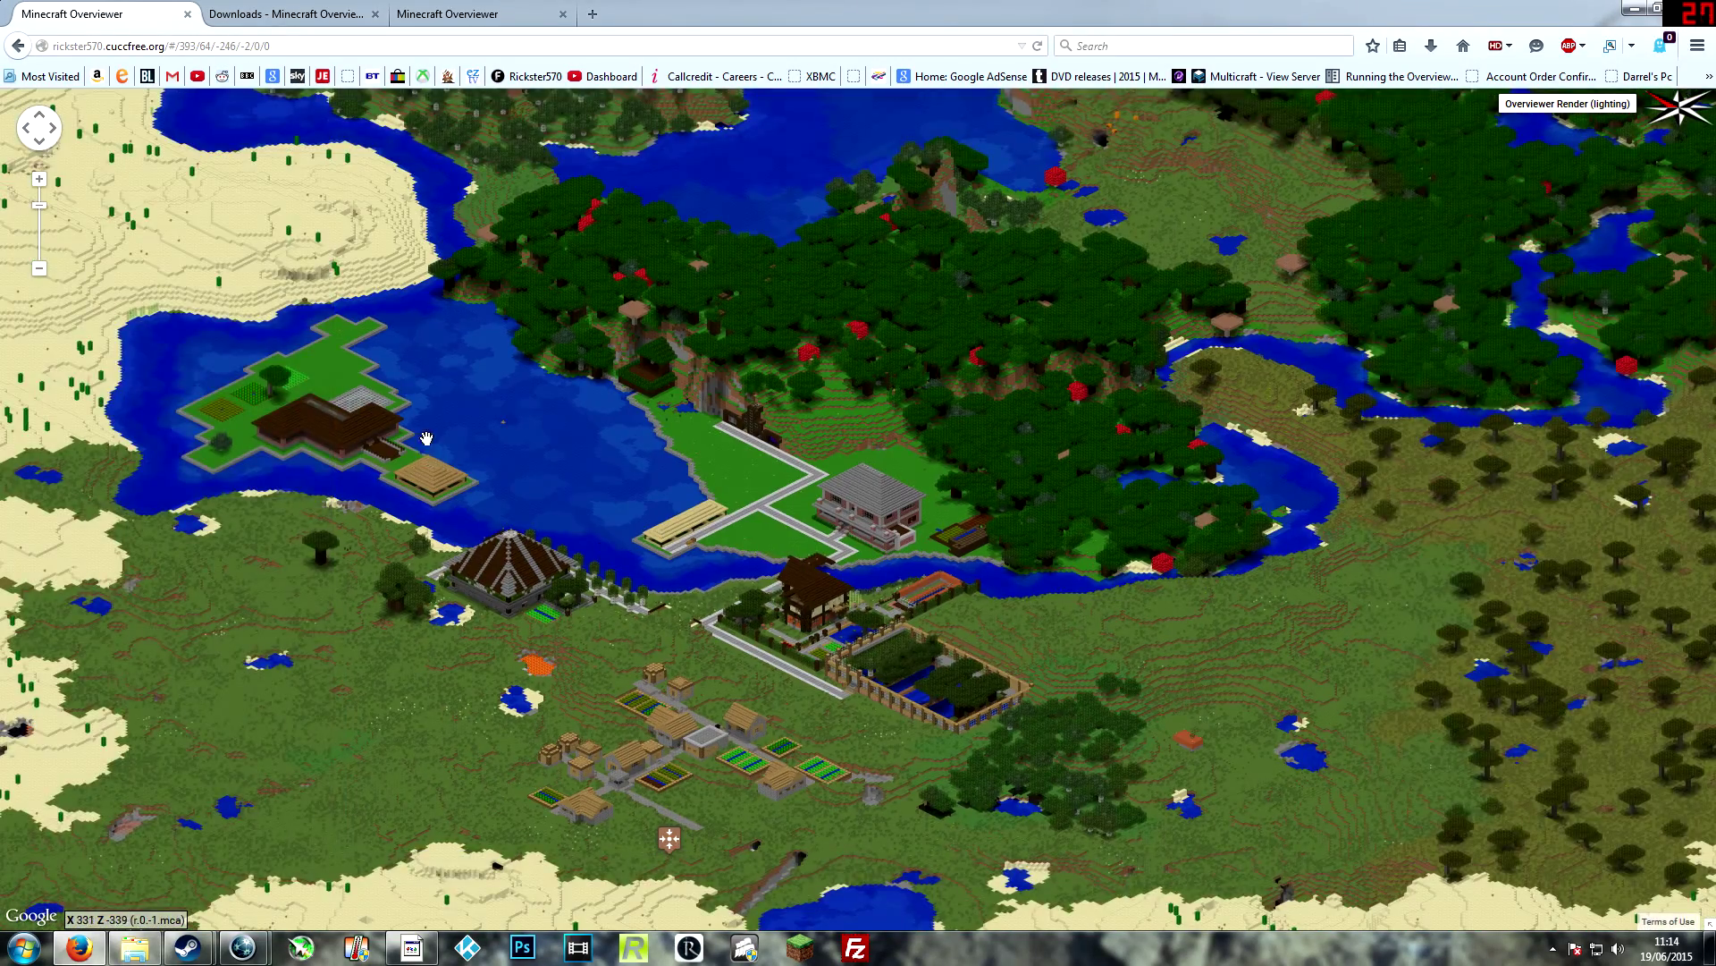
key(ctrl+Tab)
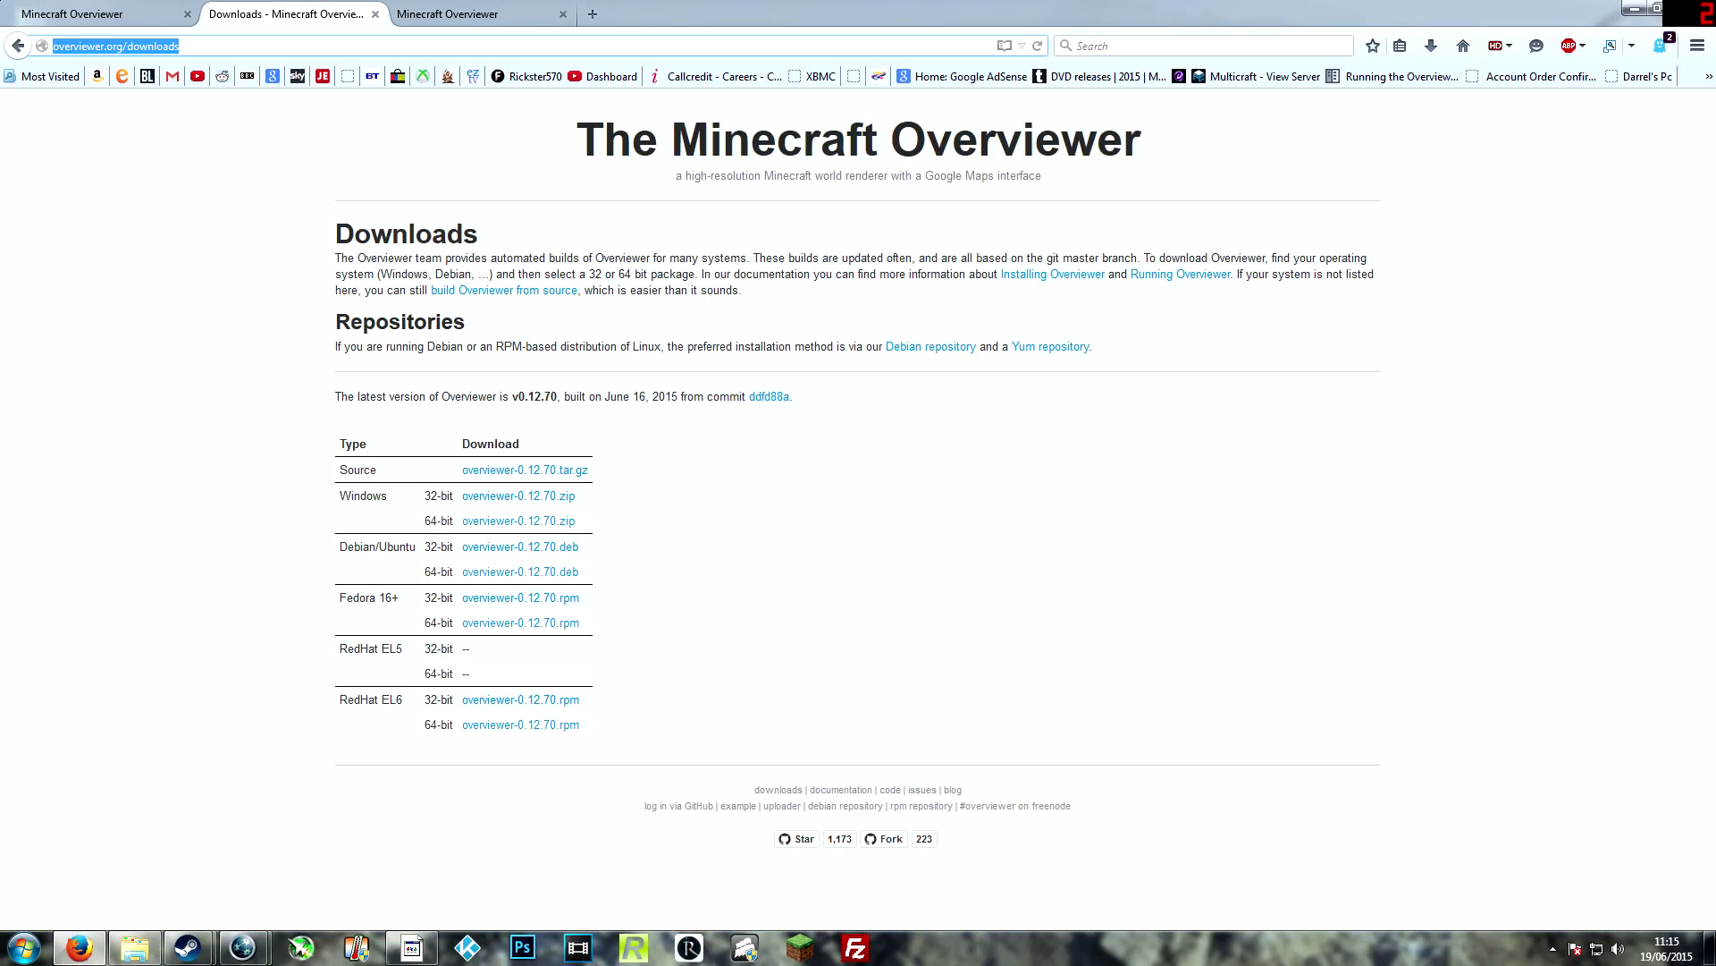